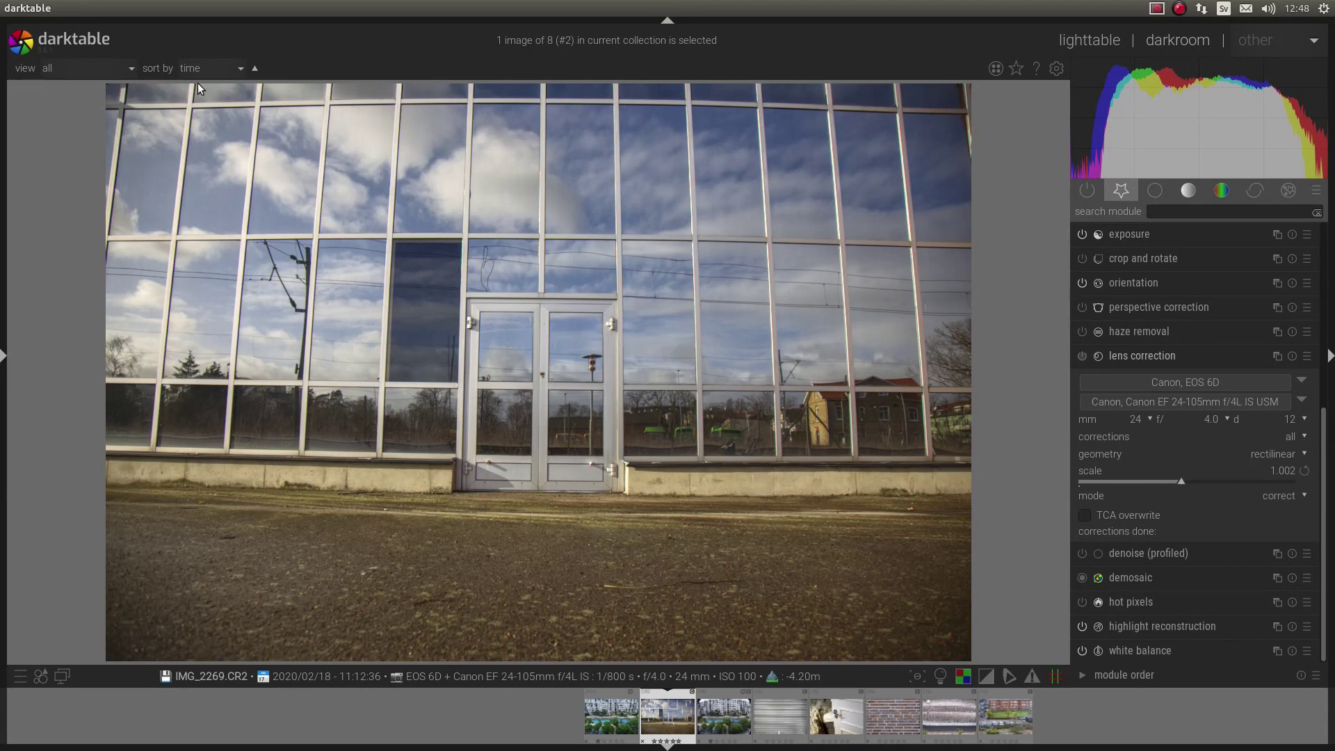
Toggle darktable's lens correction on, then off, to compare the barrel distortion
click(1078, 357)
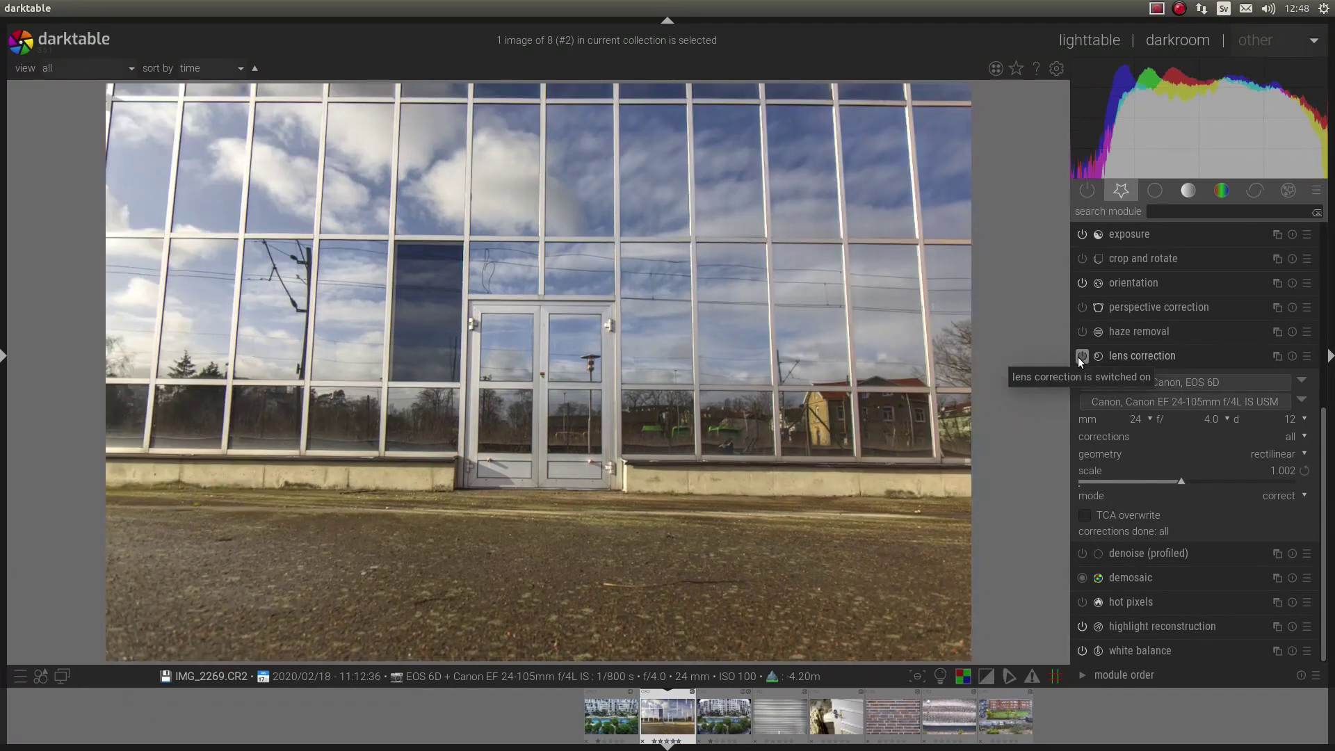
click(1078, 357)
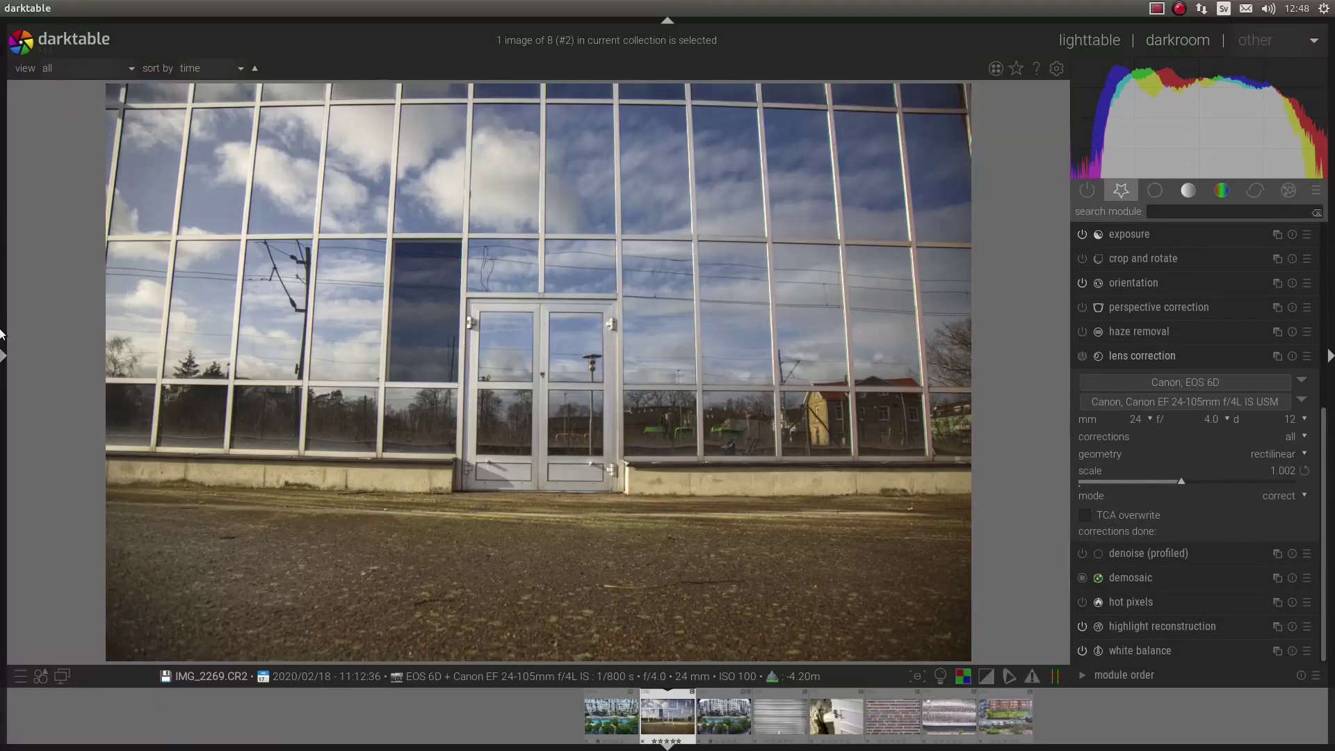
In Firefox, review the Affinity lens-request post, then move to the ON1 'Lensprofiles' support post
mouse_move(1, 334)
click(22, 123)
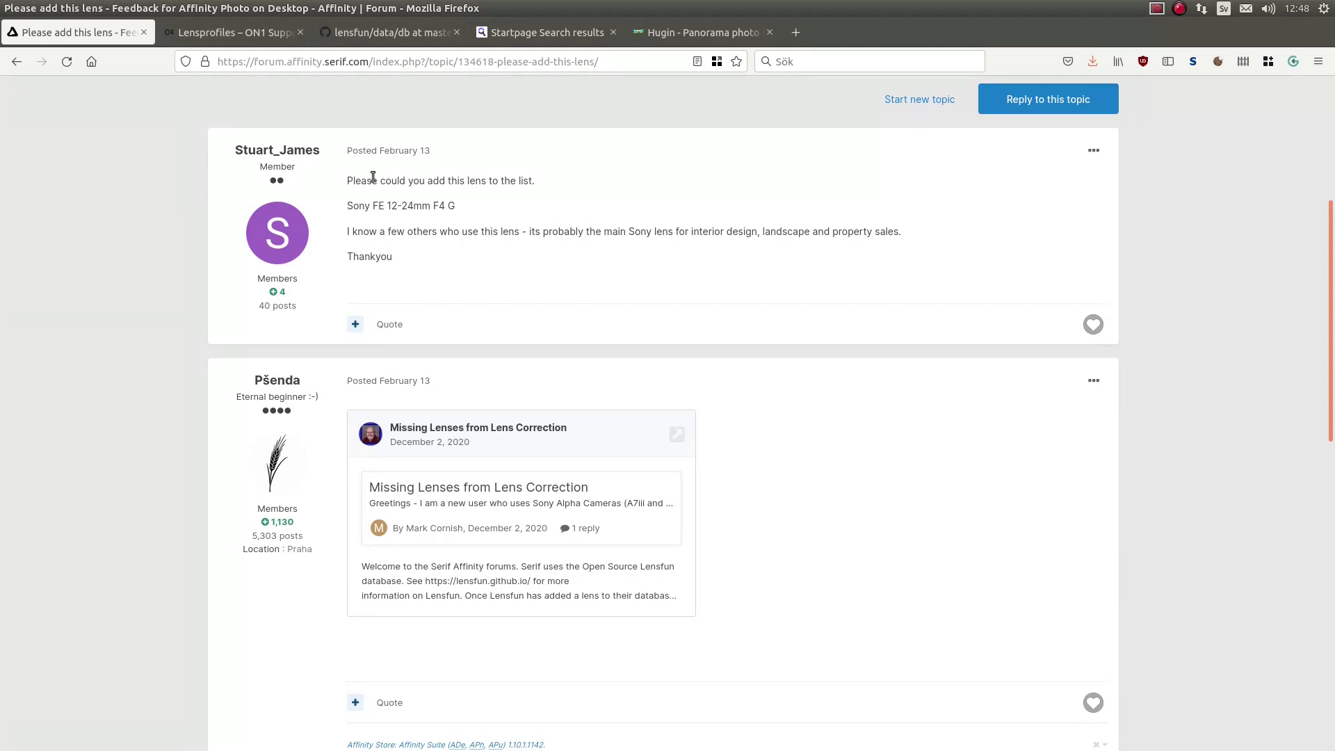
drag(346, 182, 542, 179)
click(421, 184)
click(264, 33)
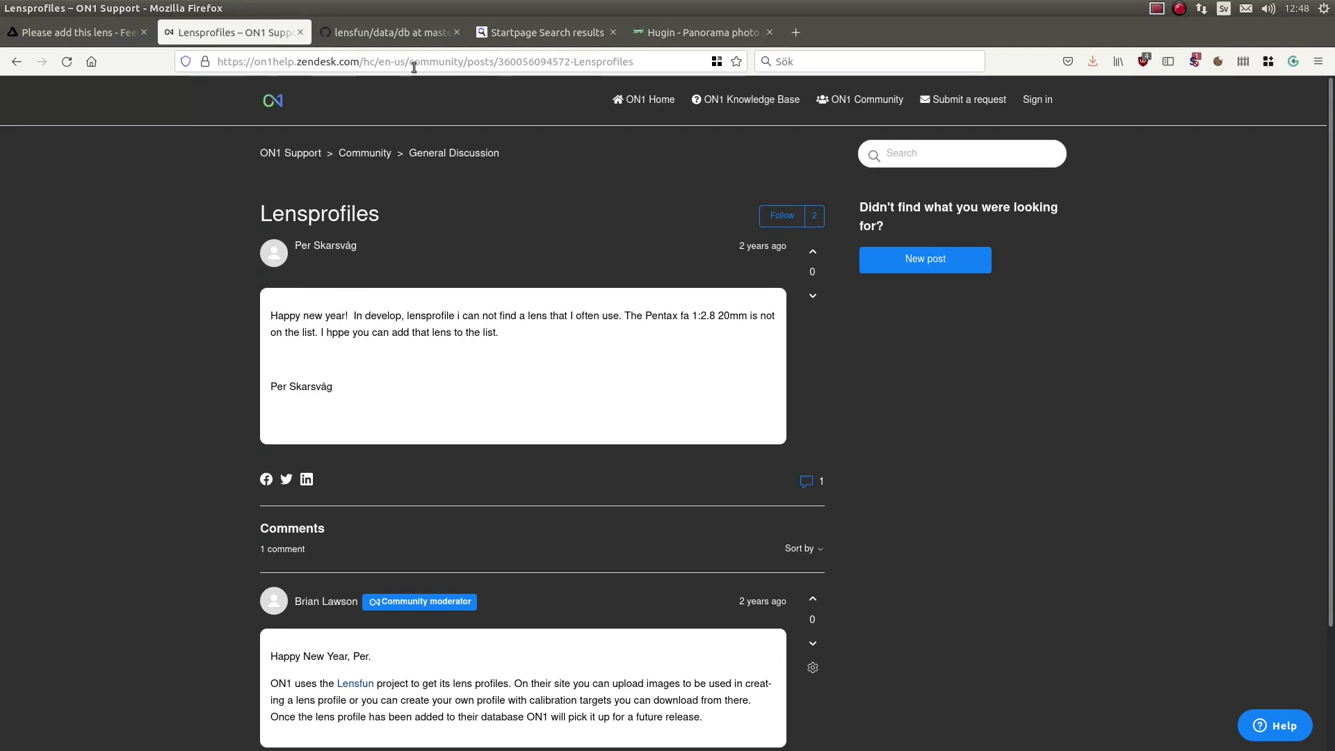
Browse the lensfun/data/db file list on GitHub, then go to the Hugin project homepage
click(389, 32)
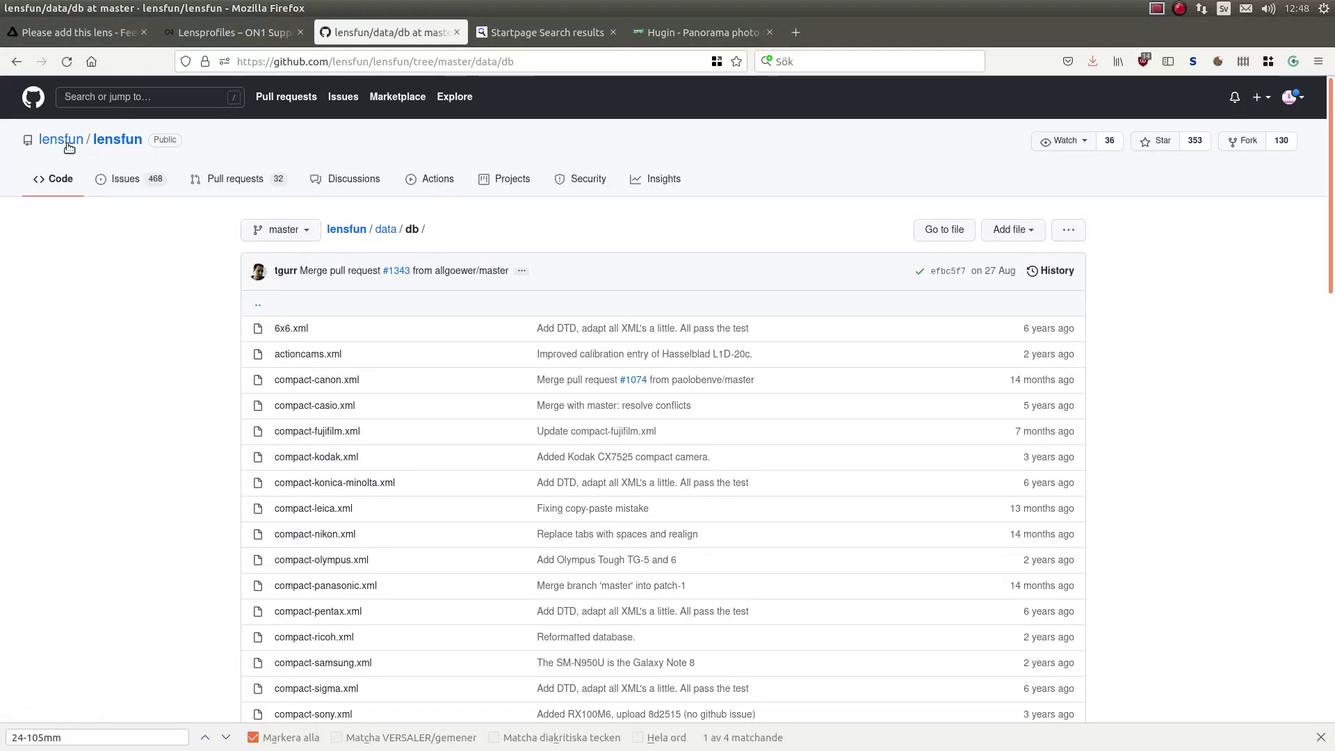
mouse_move(47, 152)
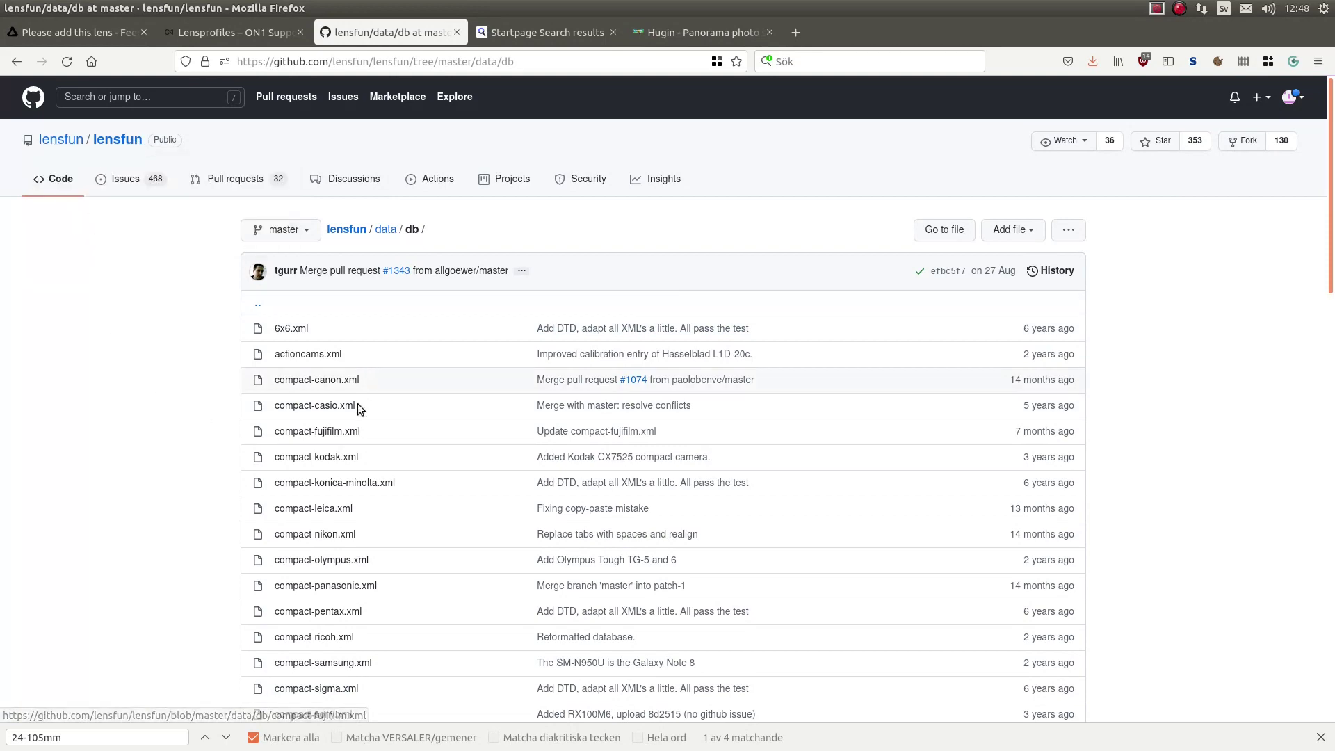
scroll(367, 363, down, 3)
scroll(370, 368, down, 3)
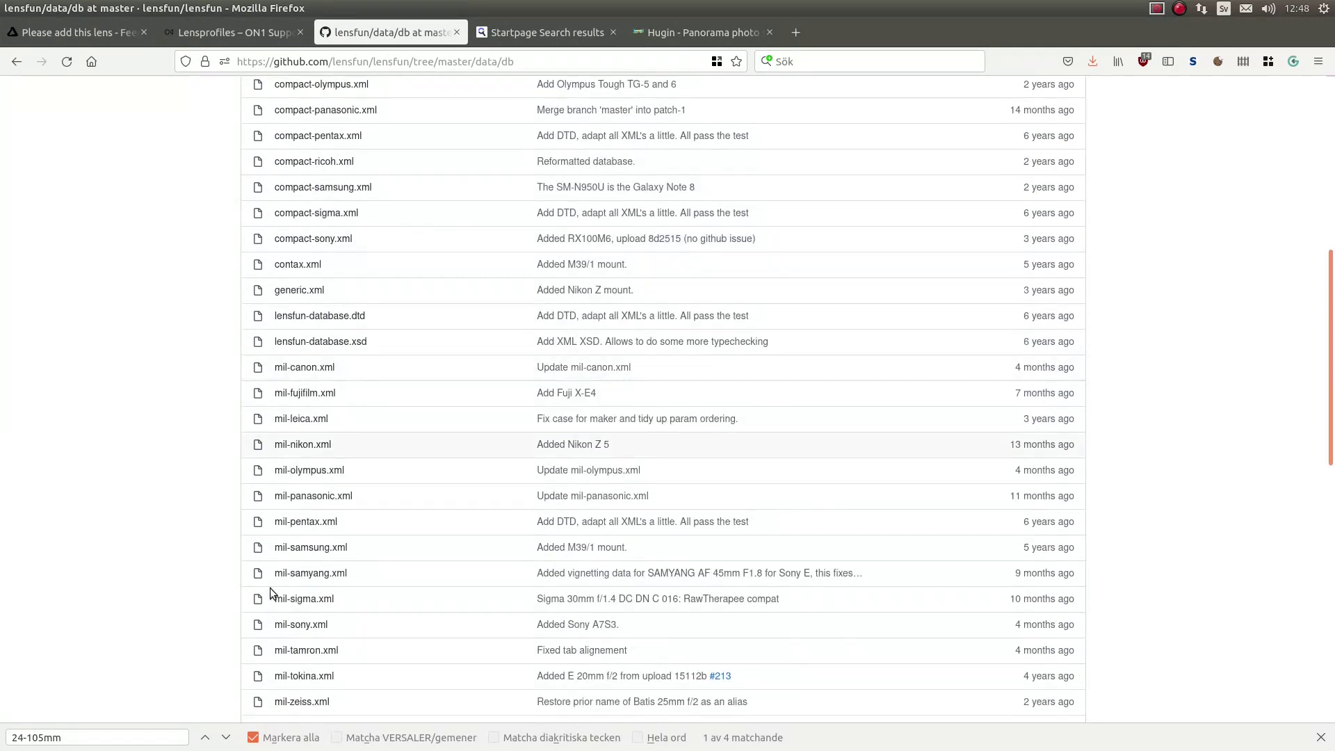
scroll(301, 489, down, 2)
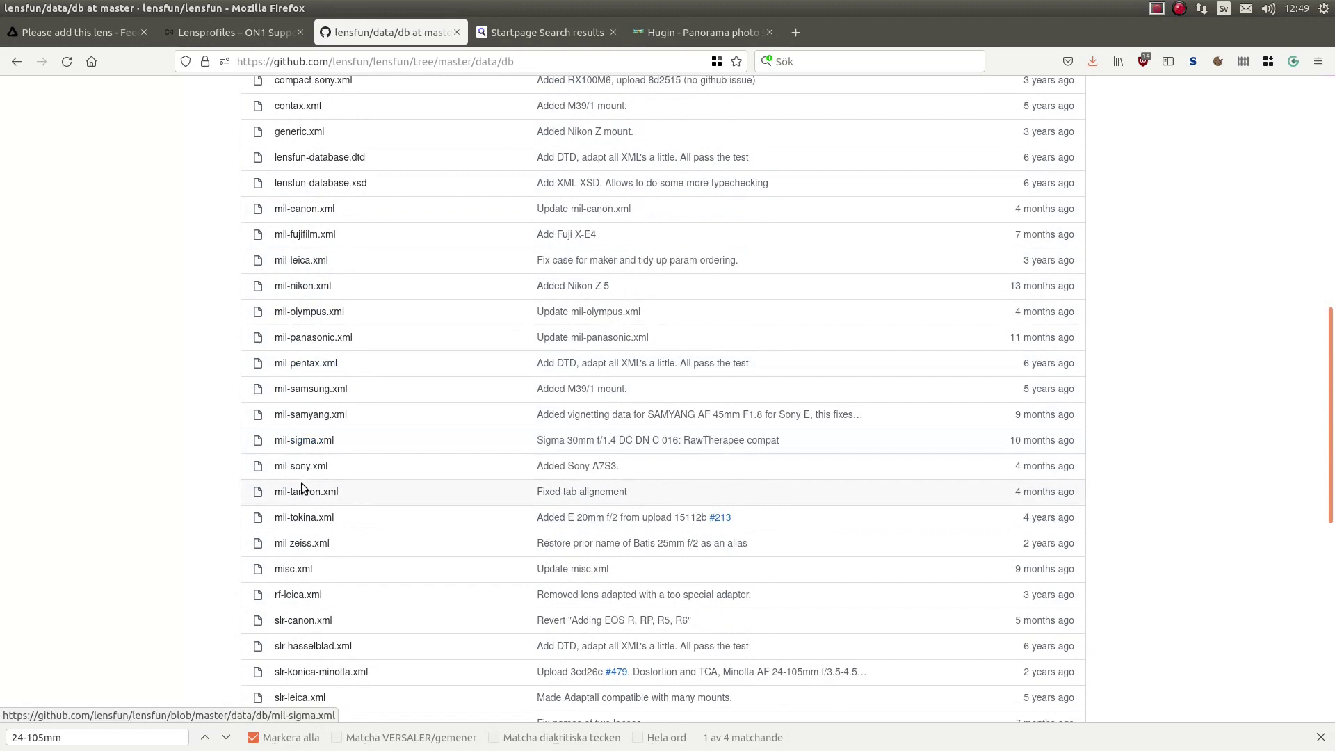
scroll(302, 489, up, 5)
scroll(301, 489, up, 2)
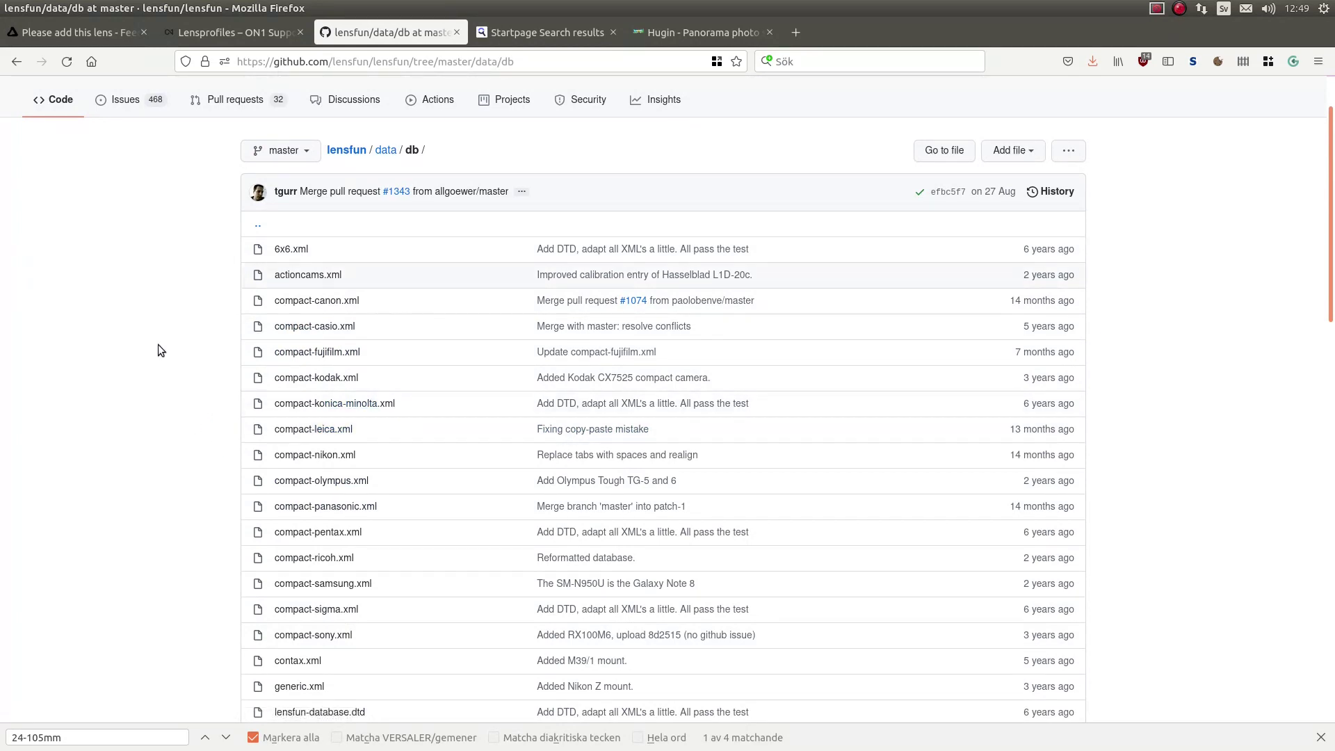
click(696, 32)
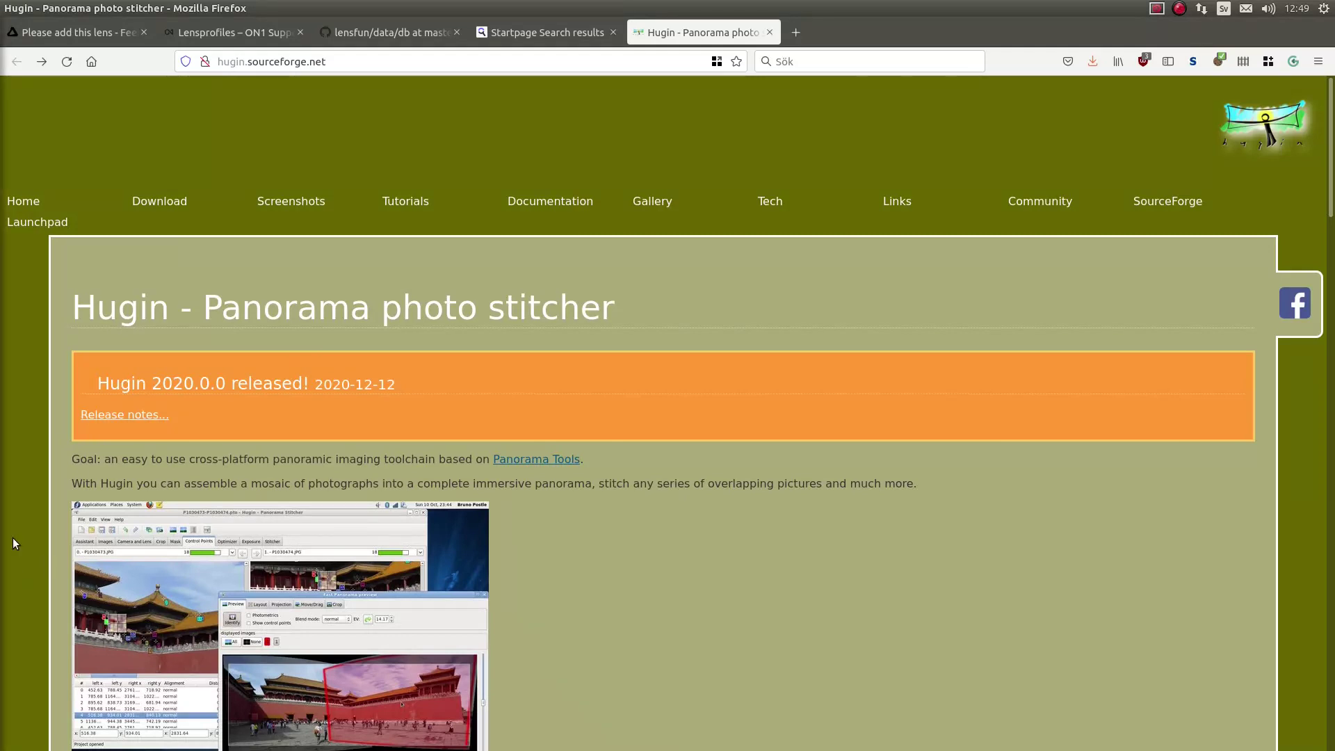
Start Hugin Panorama Stitcher and switch it to the Expert interface
mouse_move(2, 489)
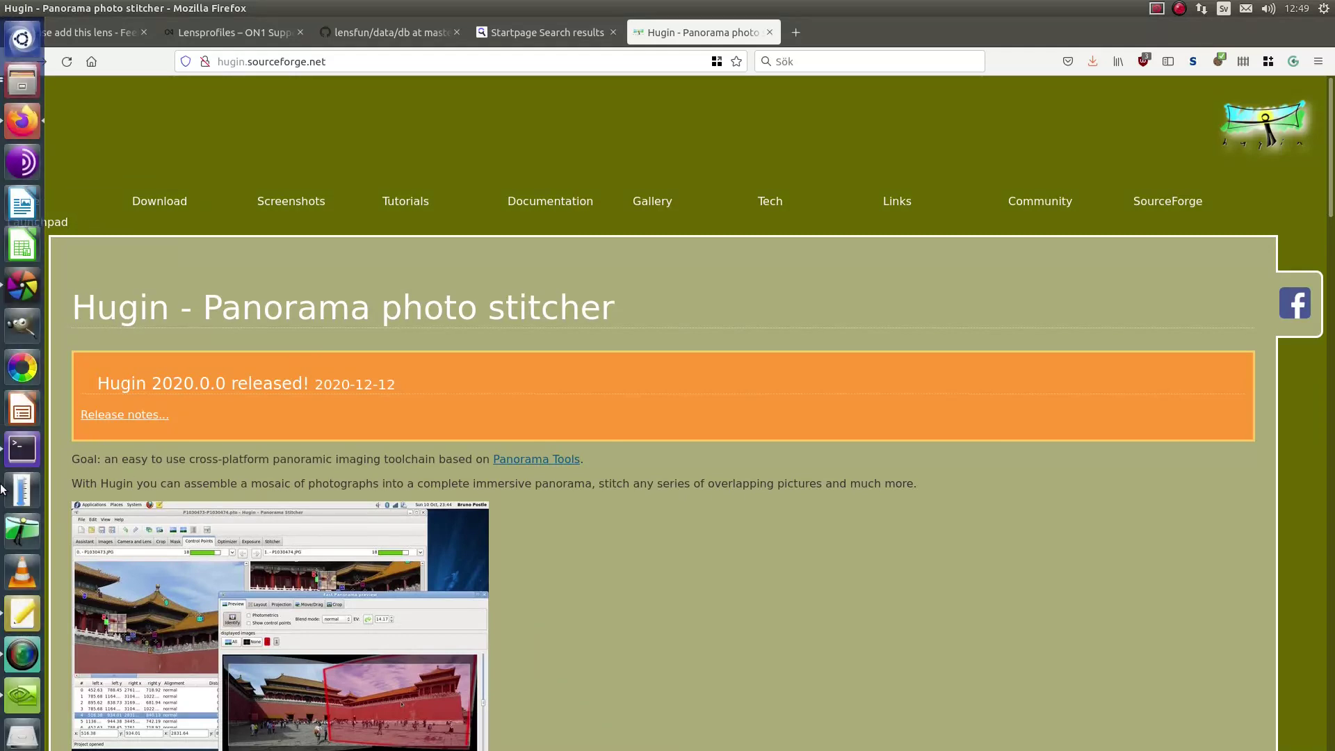
click(21, 530)
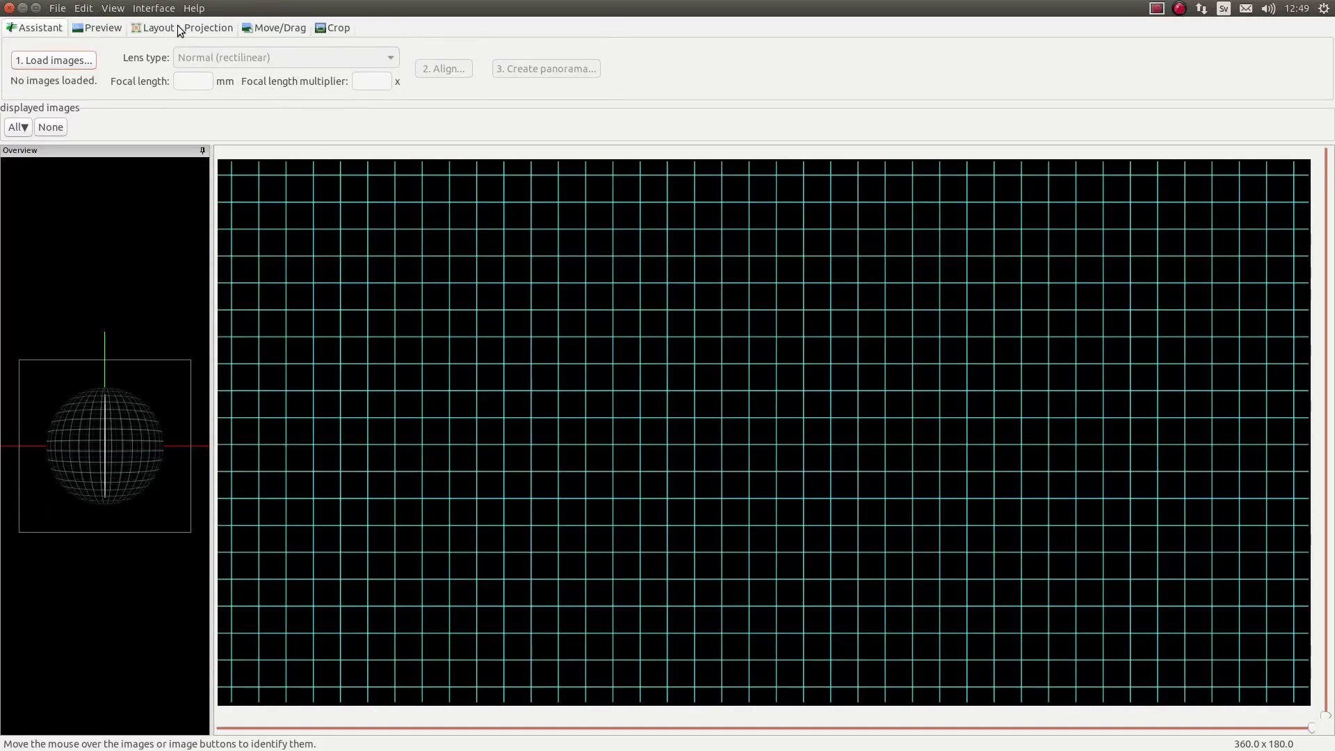
click(156, 8)
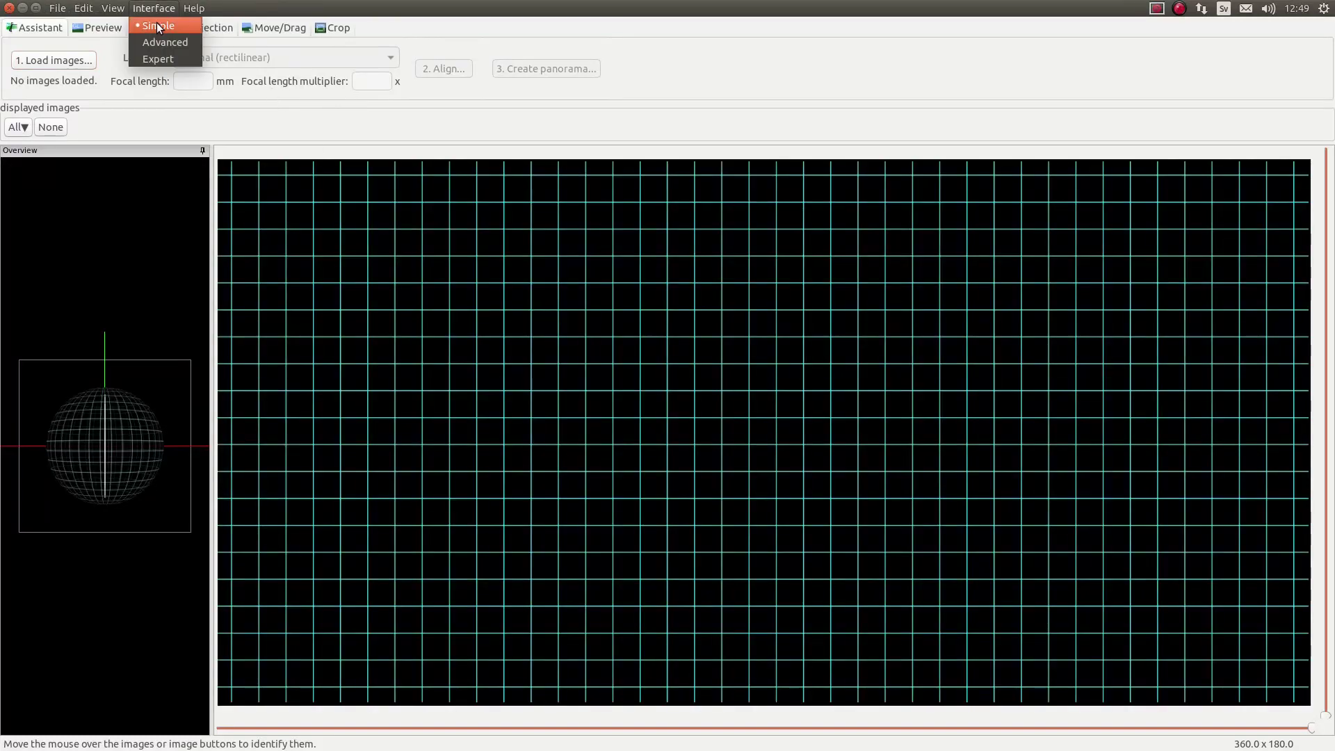
click(164, 58)
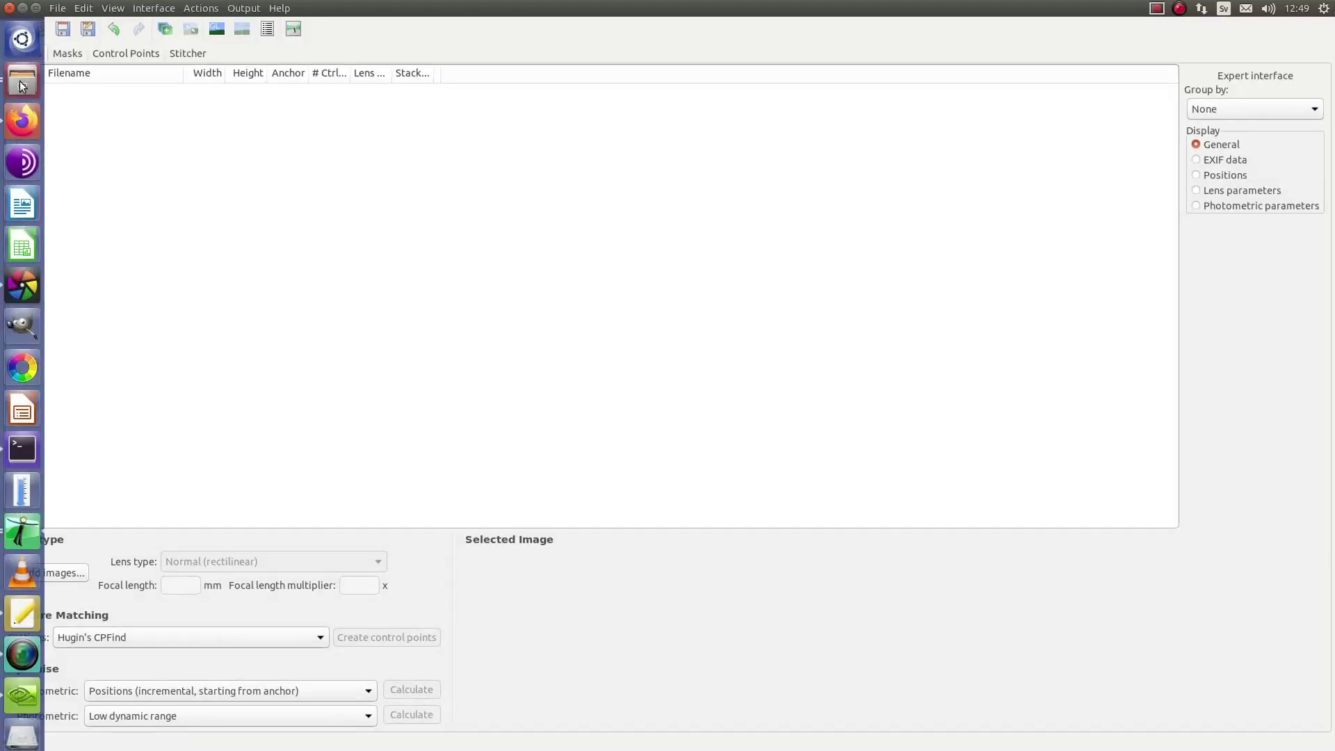
Add IMG_2269.jpg from the file manager and select it, showing 24 mm focal length
click(20, 82)
drag(829, 119, 224, 252)
click(278, 97)
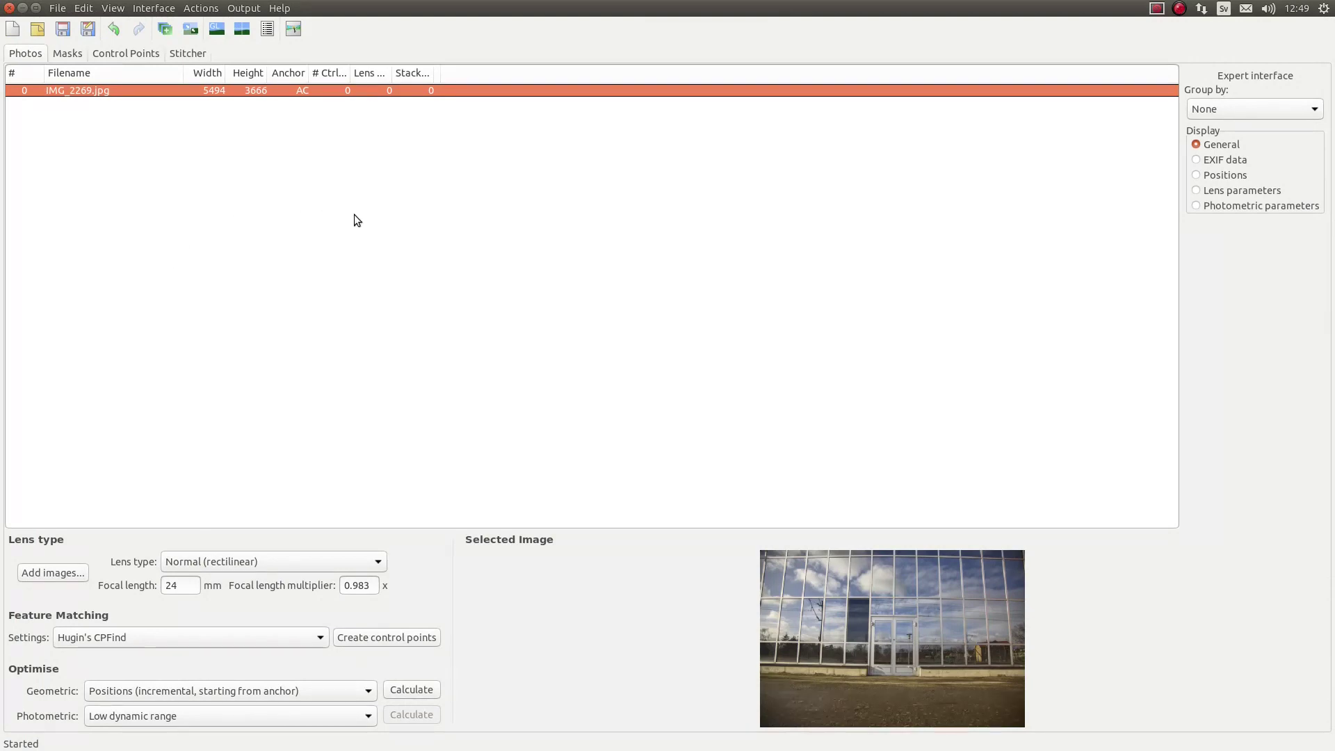
Show IMG_2269.jpg in both Control Points panes, trying 200% and fit-to-window zoom
click(107, 54)
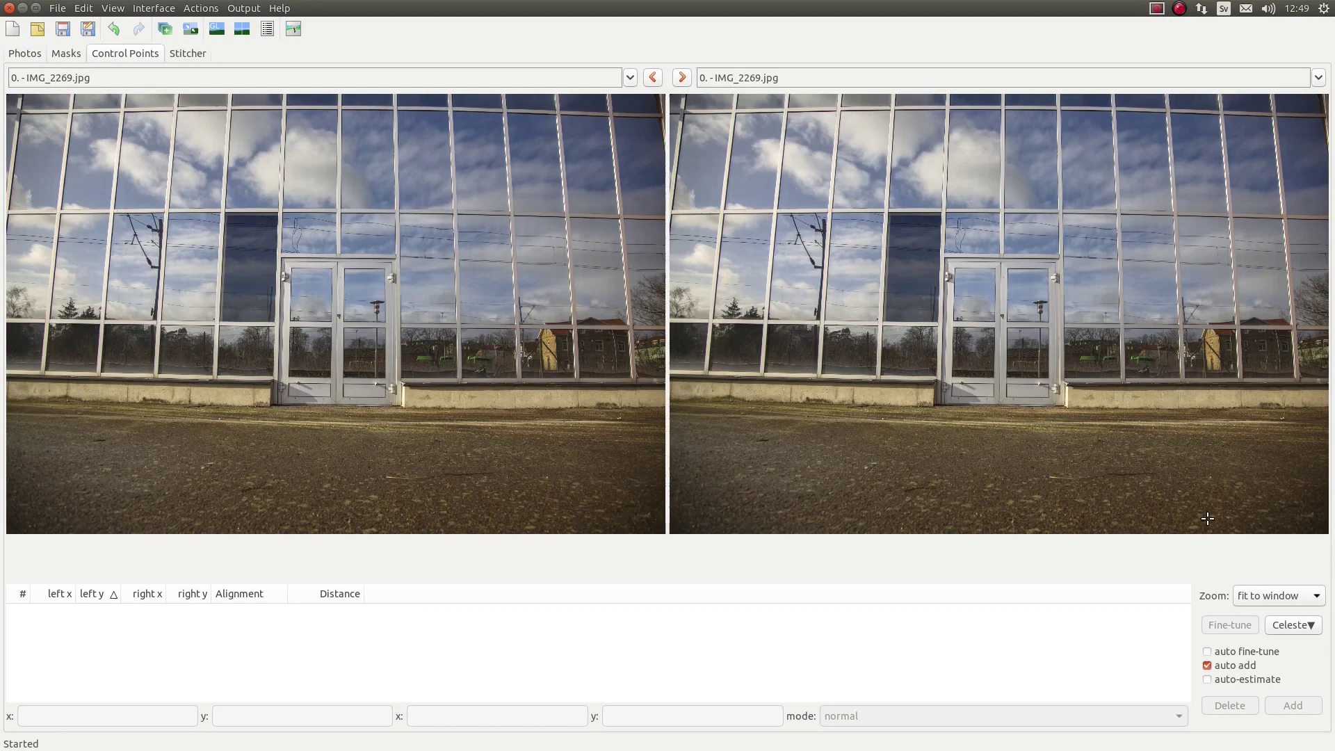
click(1261, 596)
click(1262, 595)
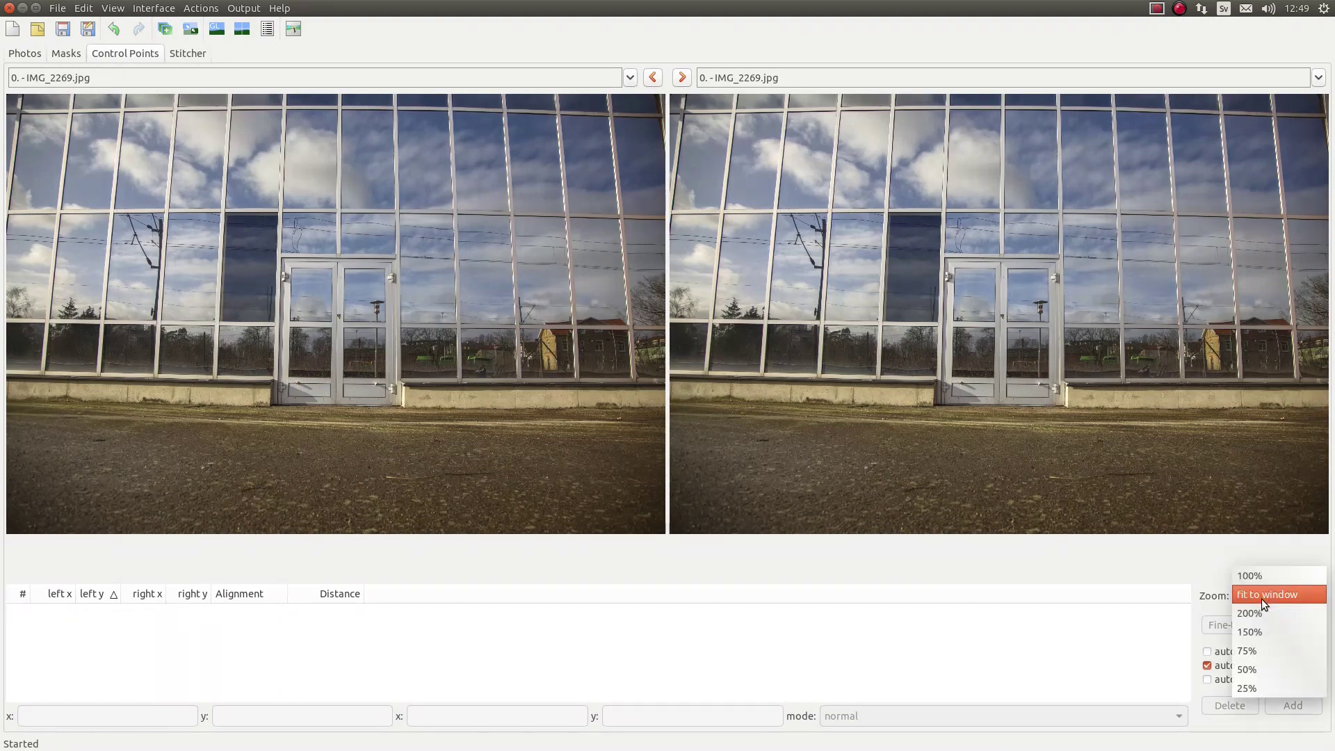
click(1262, 599)
click(782, 396)
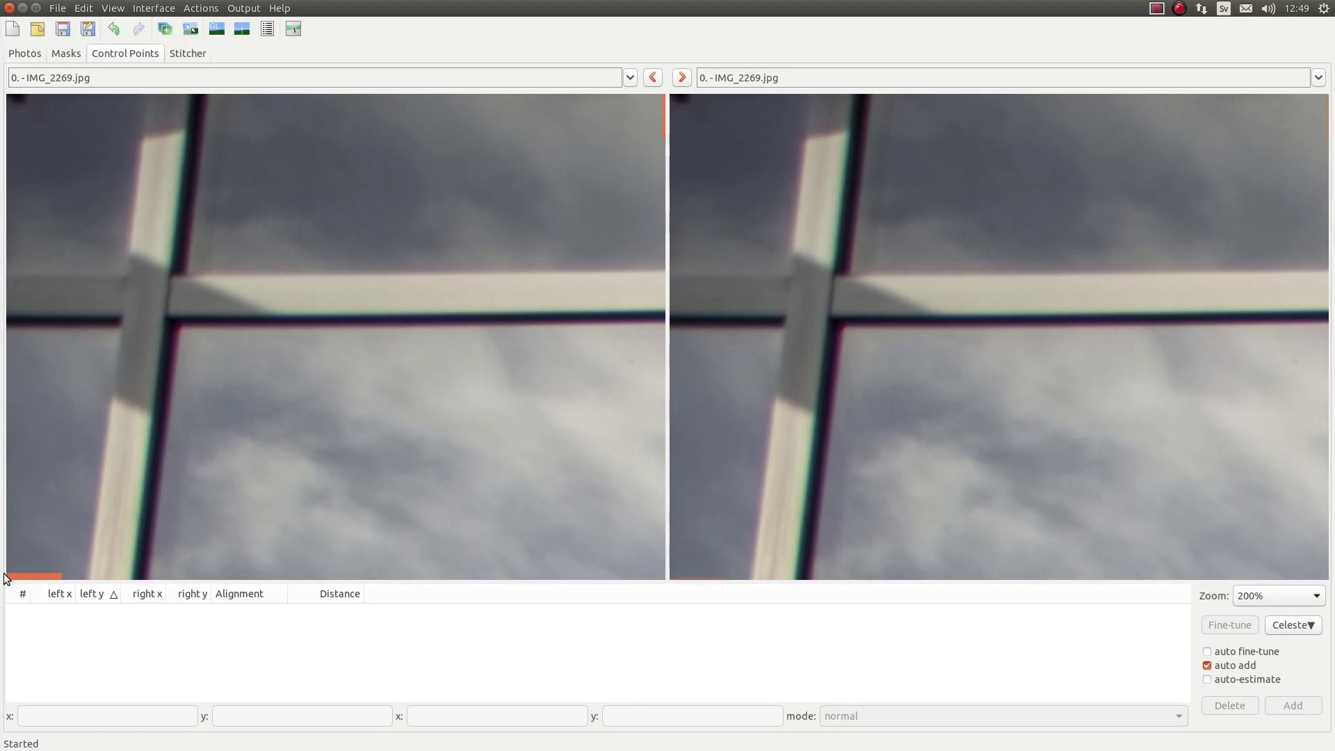
click(1258, 598)
click(1272, 571)
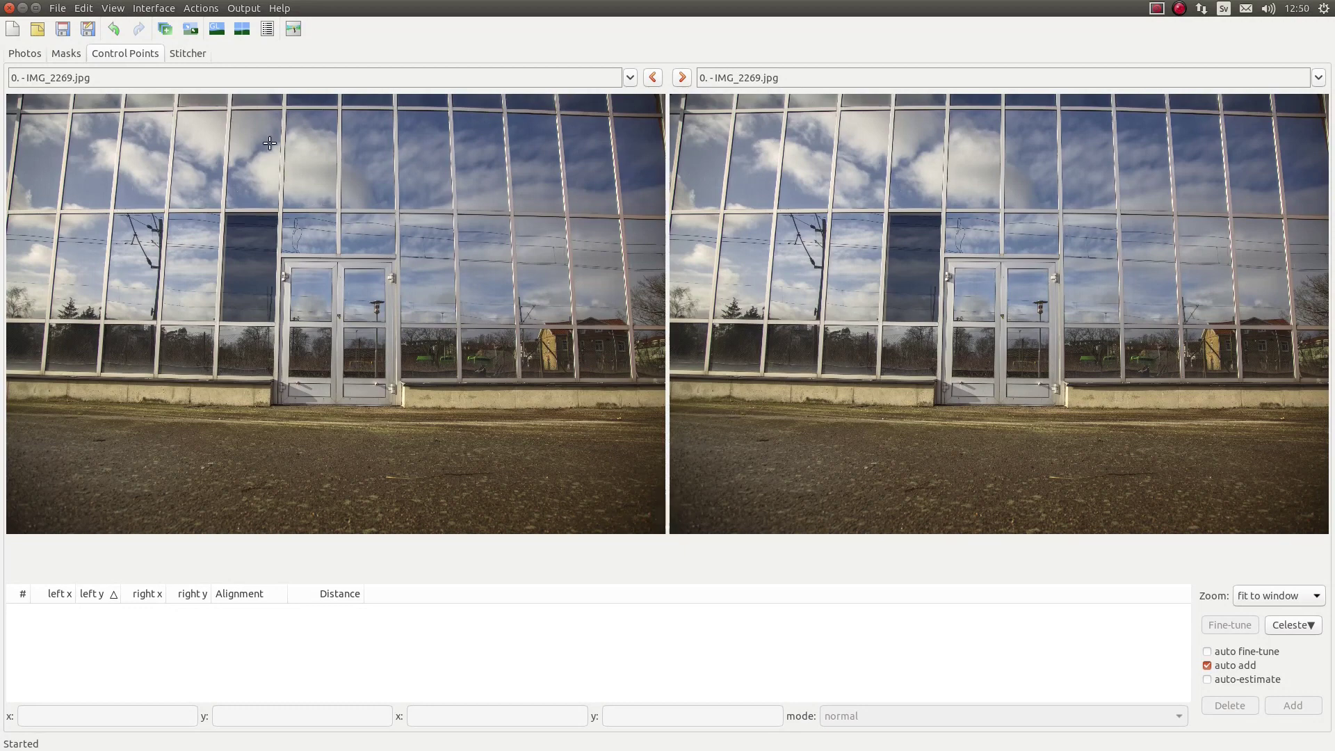
click(1282, 597)
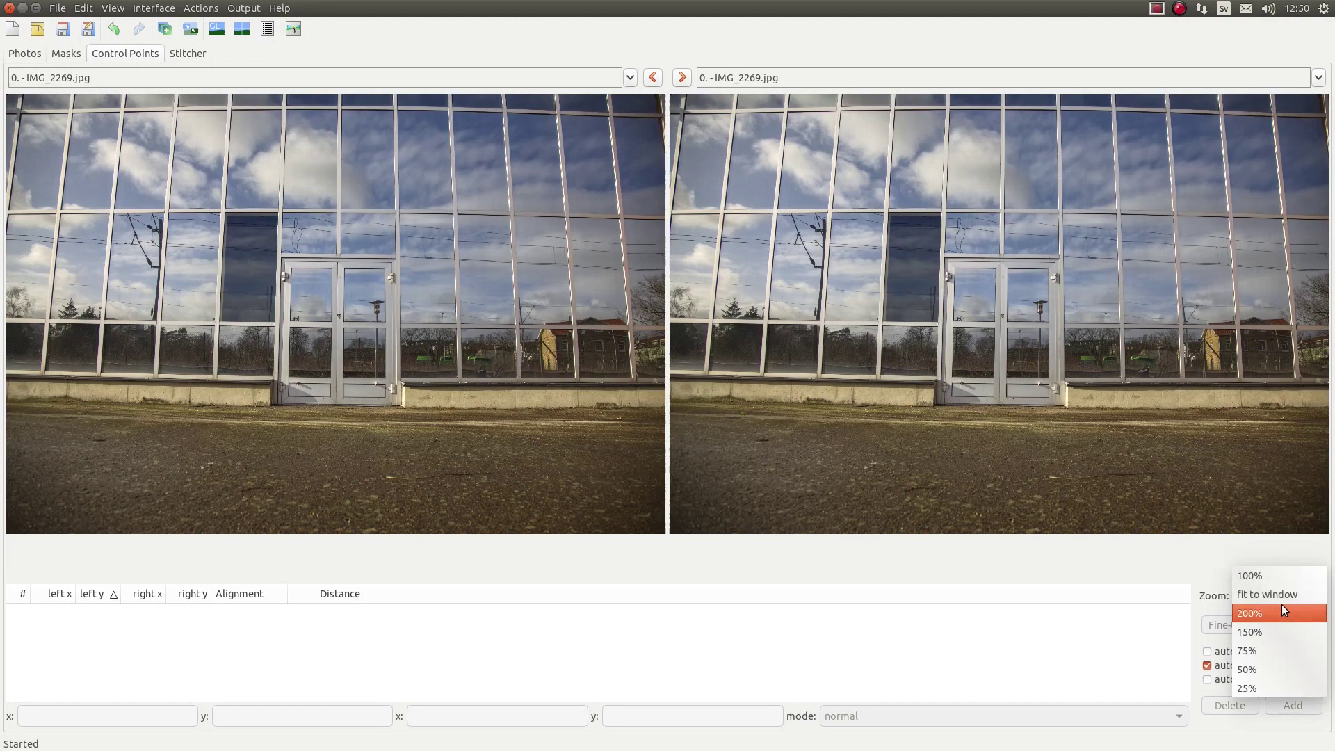
At 200% zoom, mark a point pair at both crossbar ends and assign it to a new line
click(1280, 612)
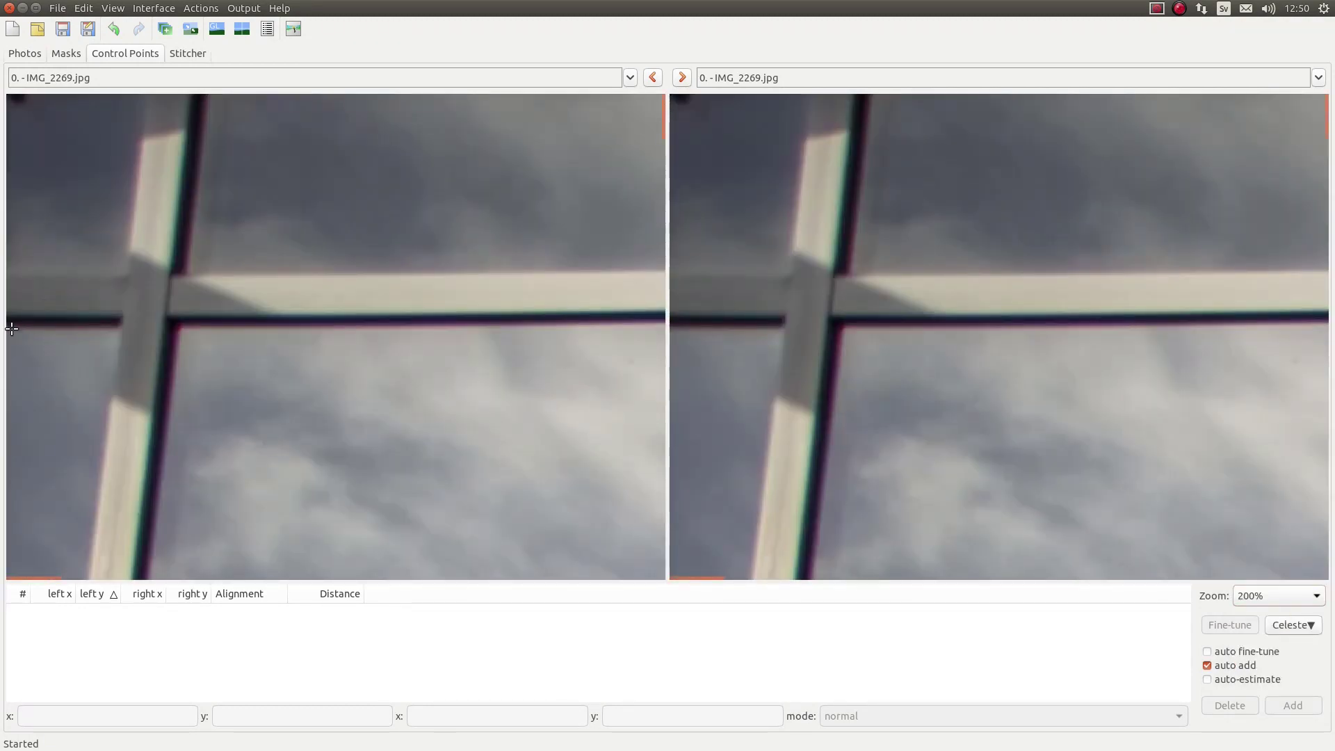
click(12, 328)
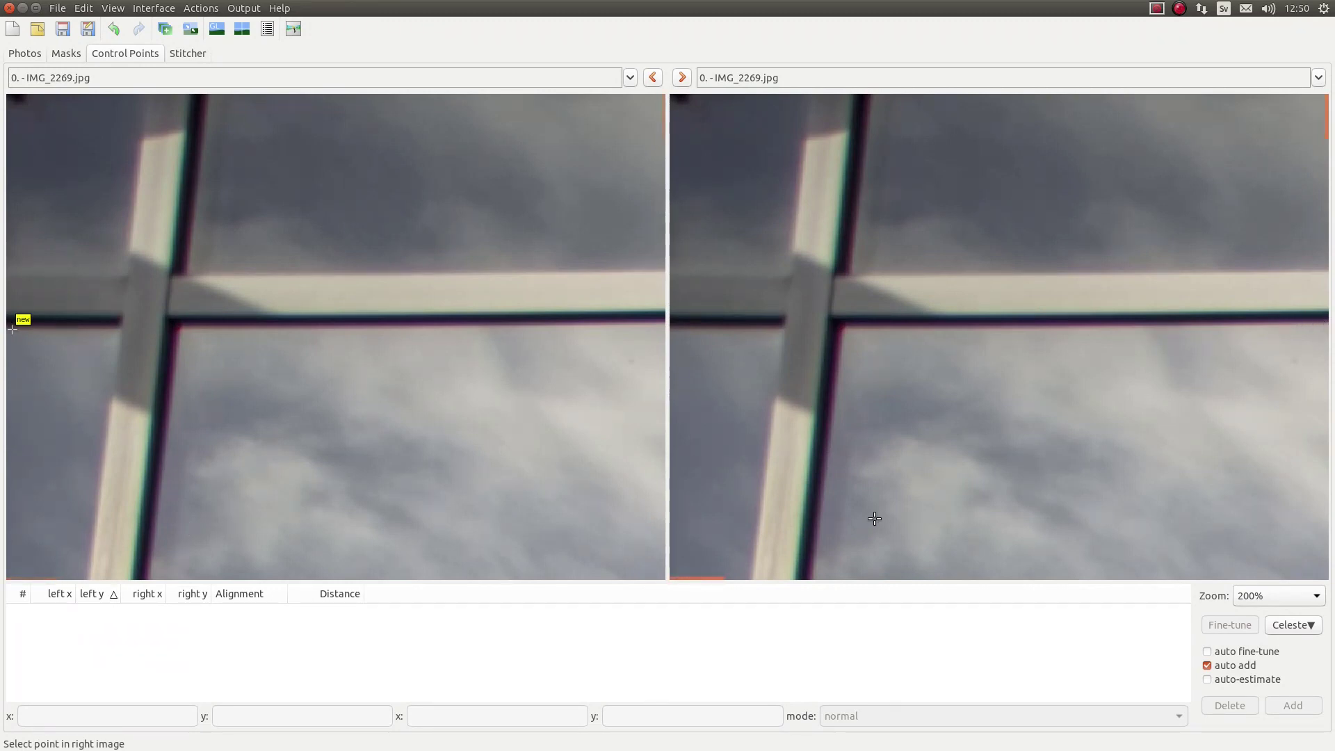
drag(700, 581, 1321, 557)
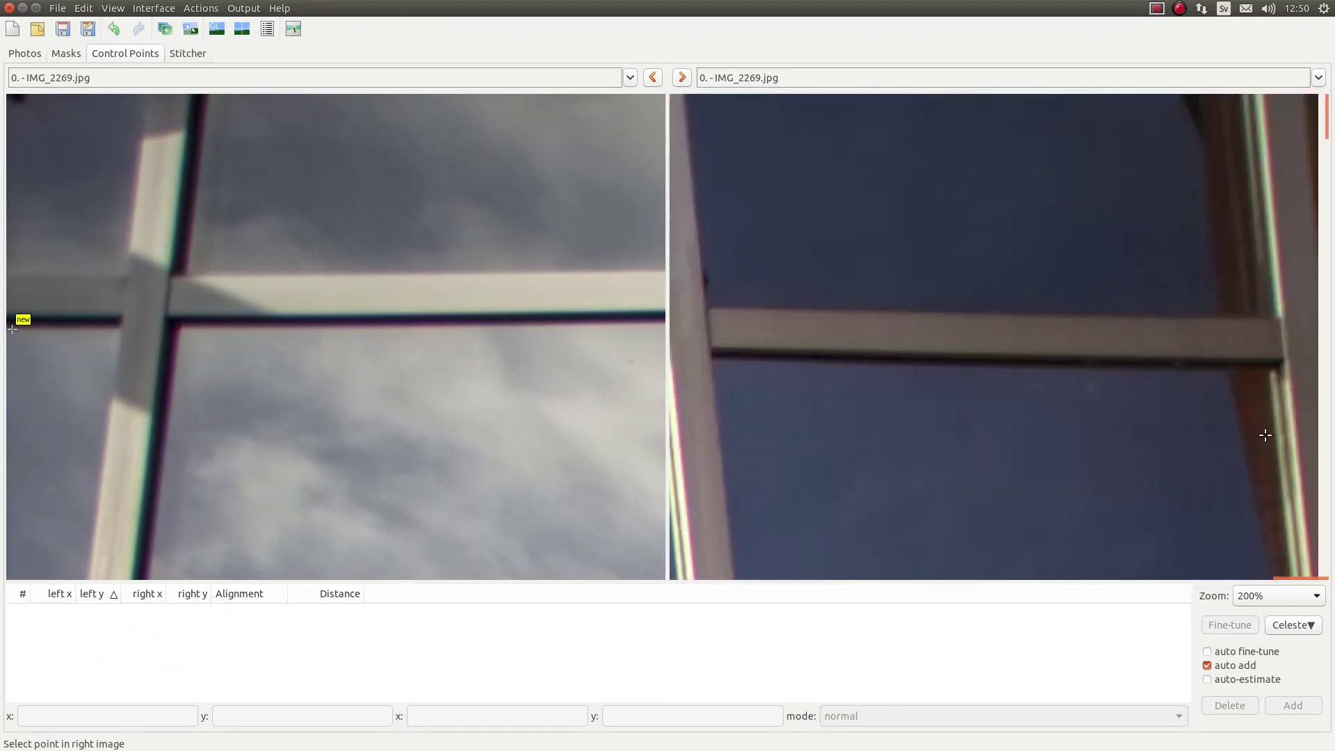
click(1261, 370)
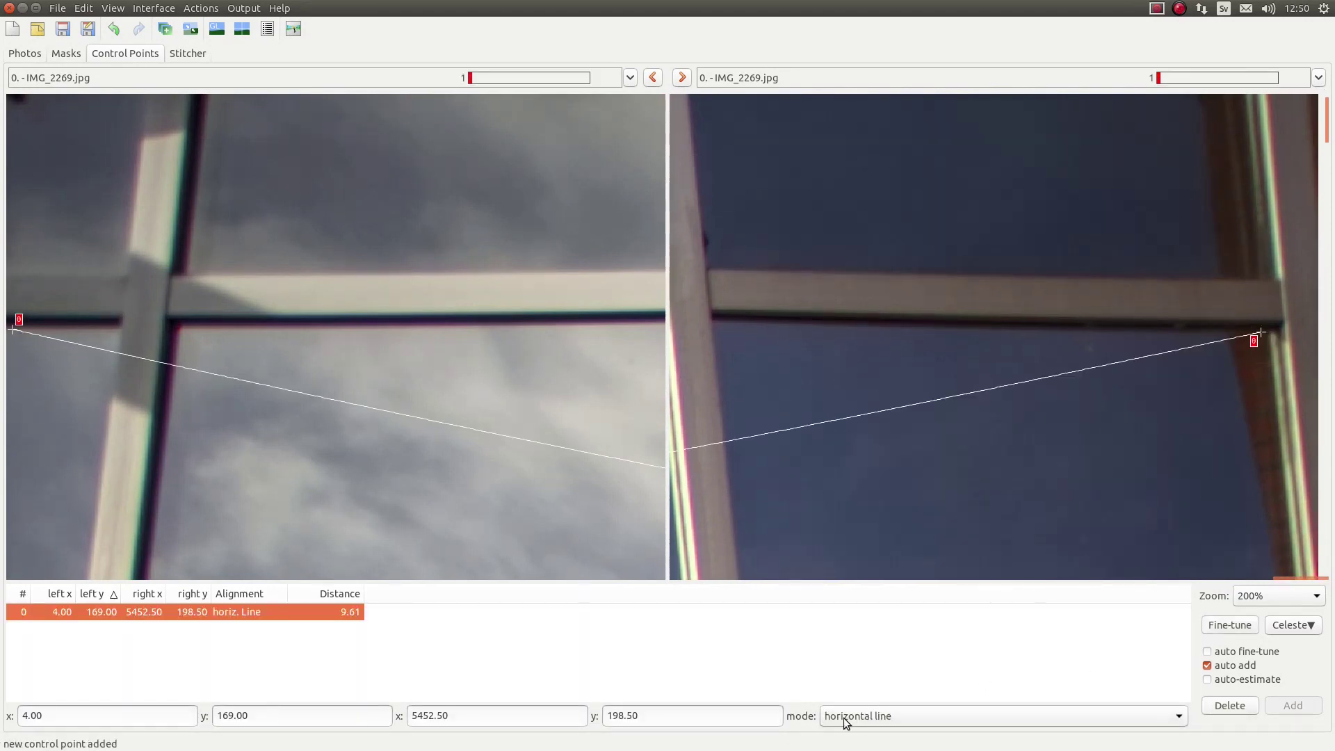
click(886, 722)
click(882, 728)
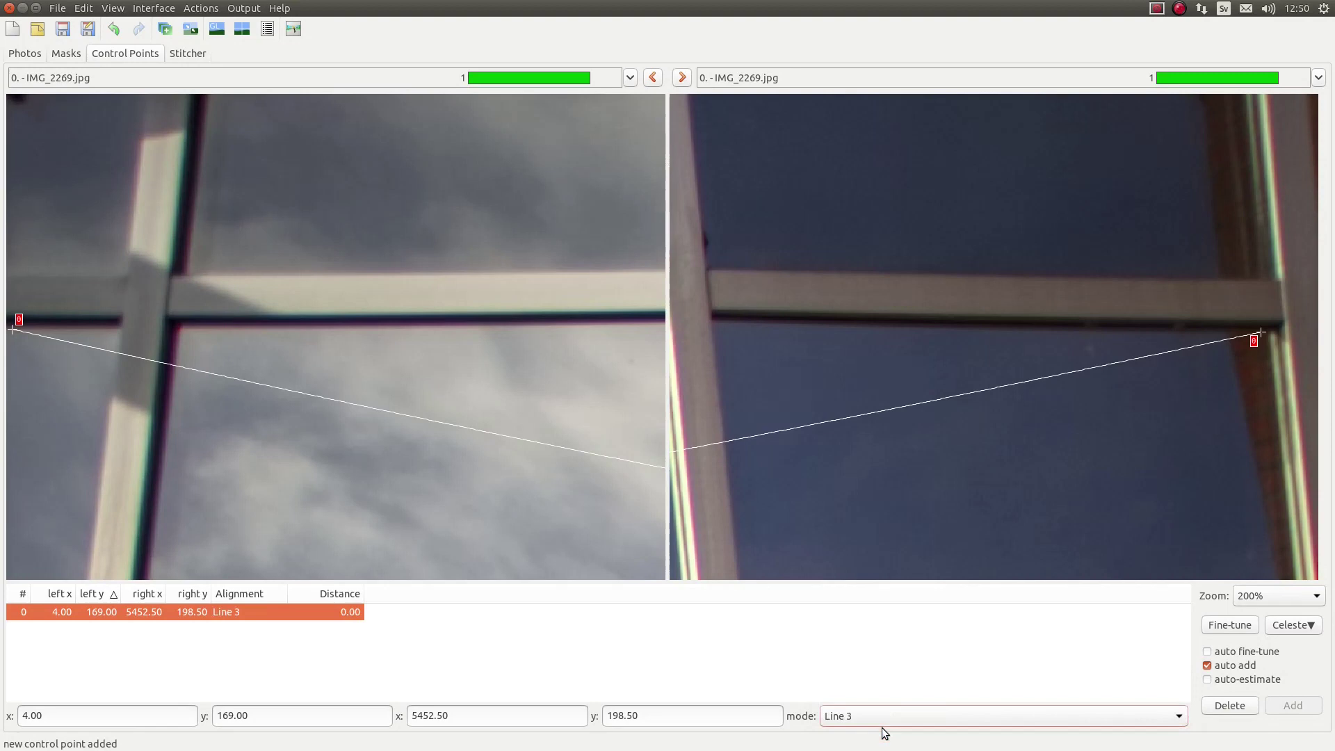
Add control point pairs 1 to 5 along the crossbar's lower edge
click(646, 325)
click(722, 323)
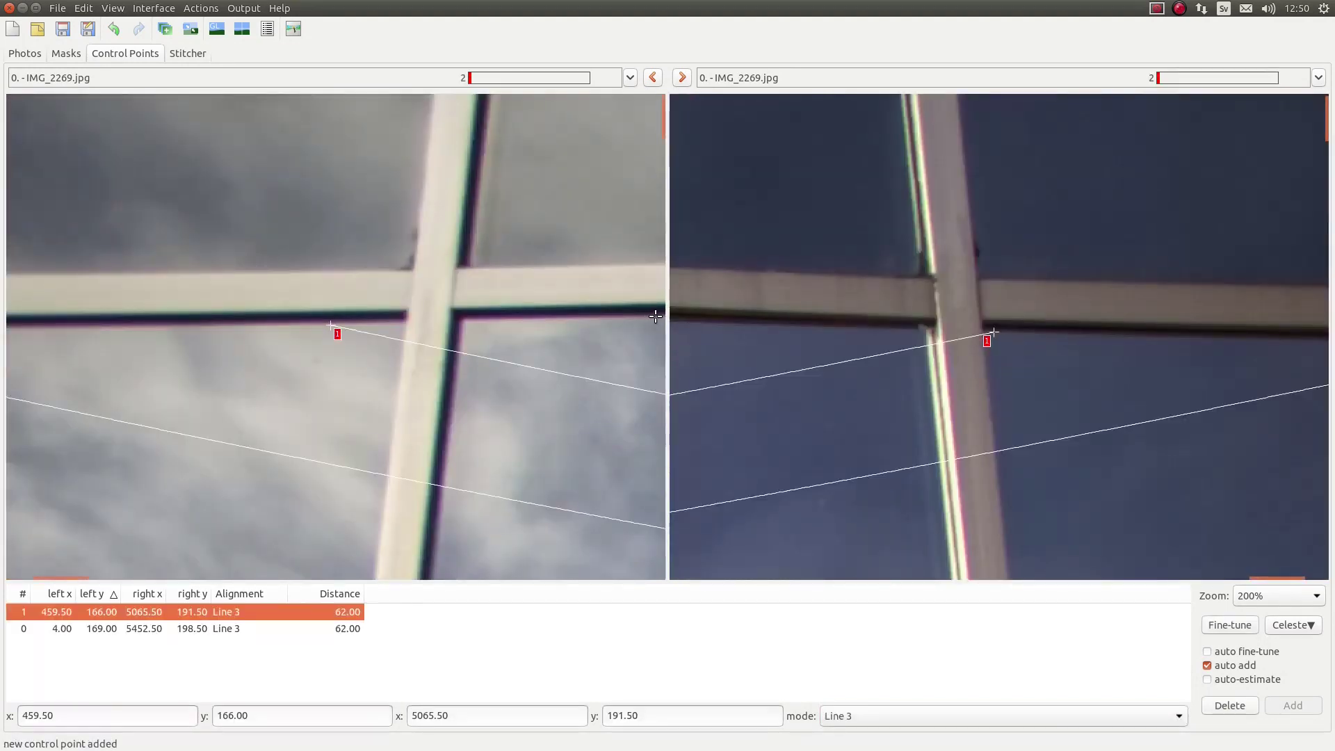
click(655, 316)
click(680, 324)
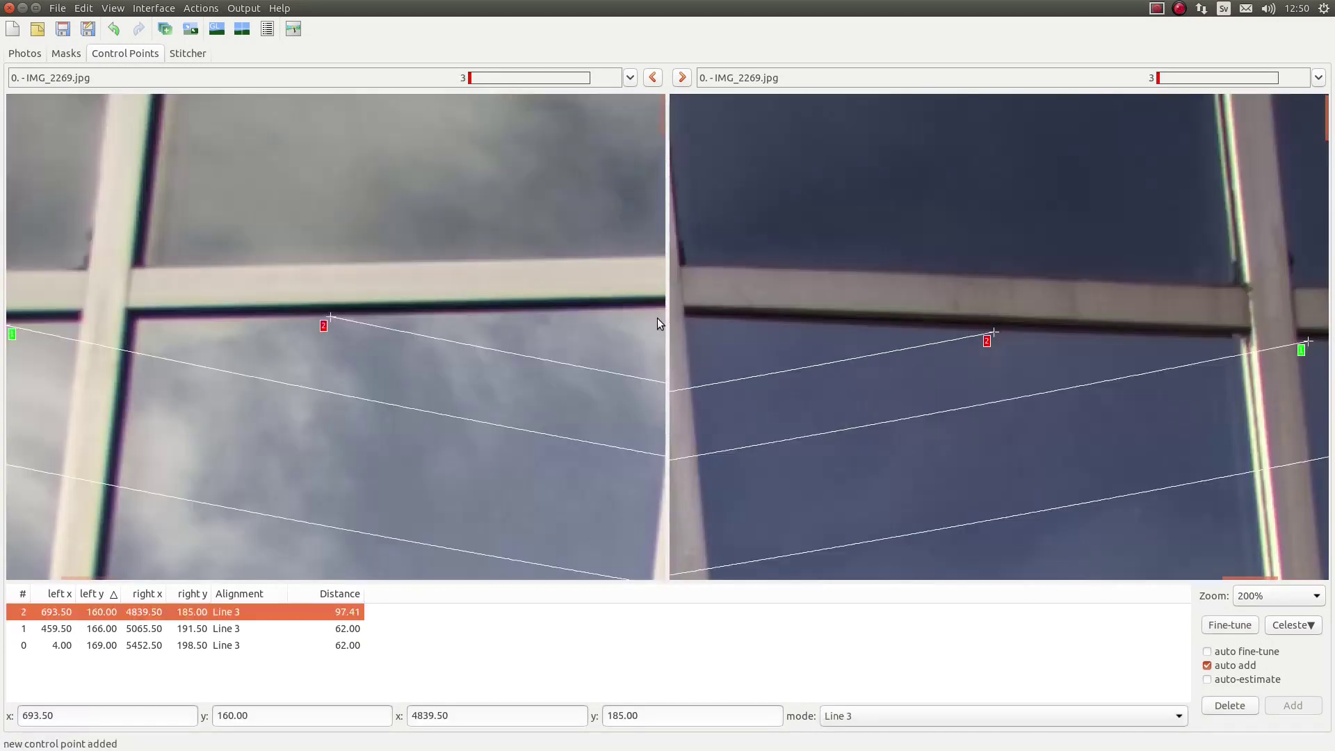
click(656, 308)
click(699, 318)
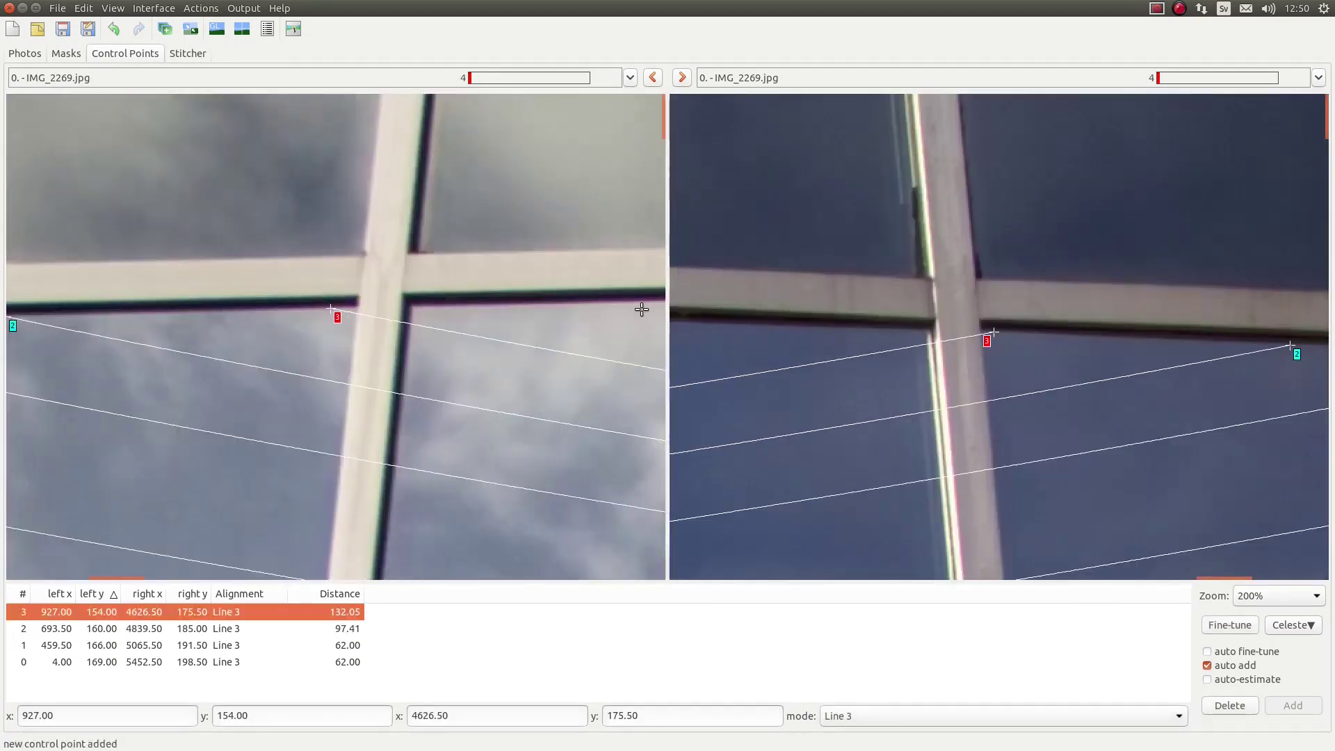
click(652, 304)
click(682, 323)
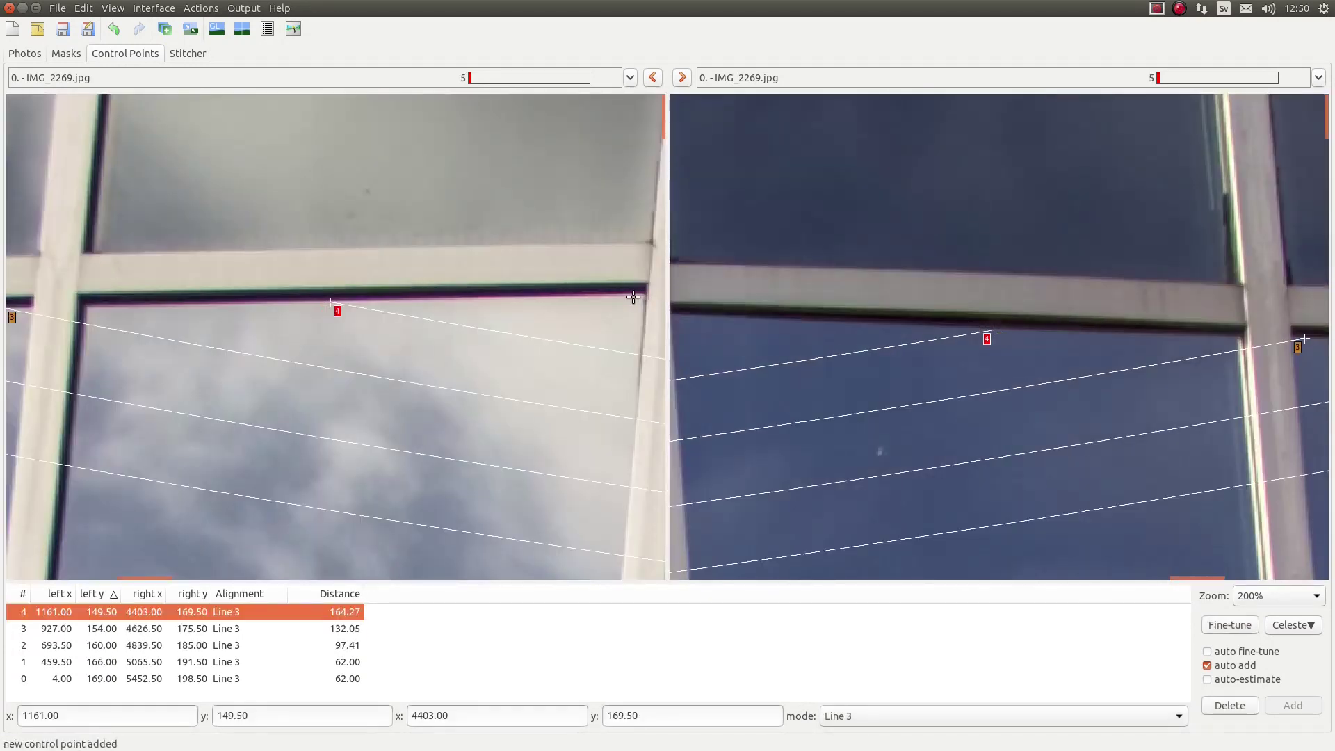
click(632, 297)
click(684, 312)
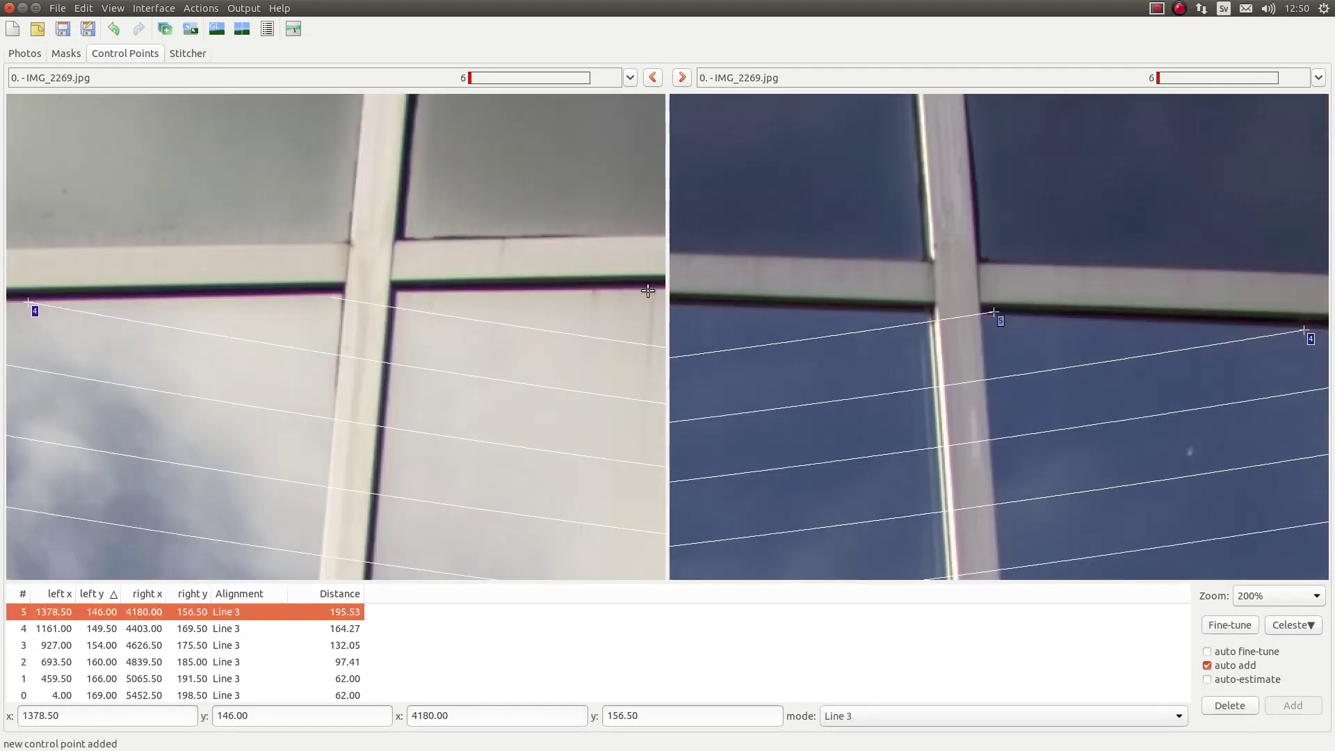
Add control point pairs 6 to 9 further along the crossbar edge
click(651, 292)
click(682, 306)
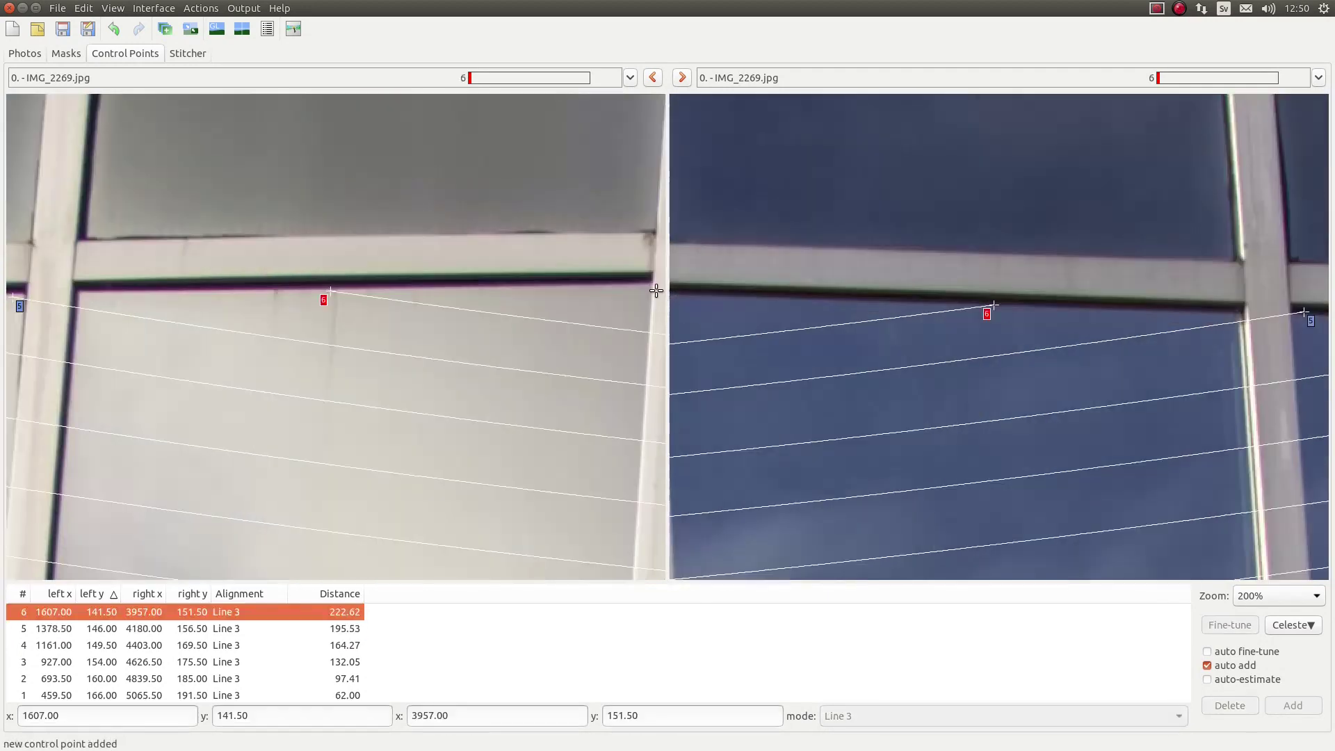
click(638, 286)
click(681, 296)
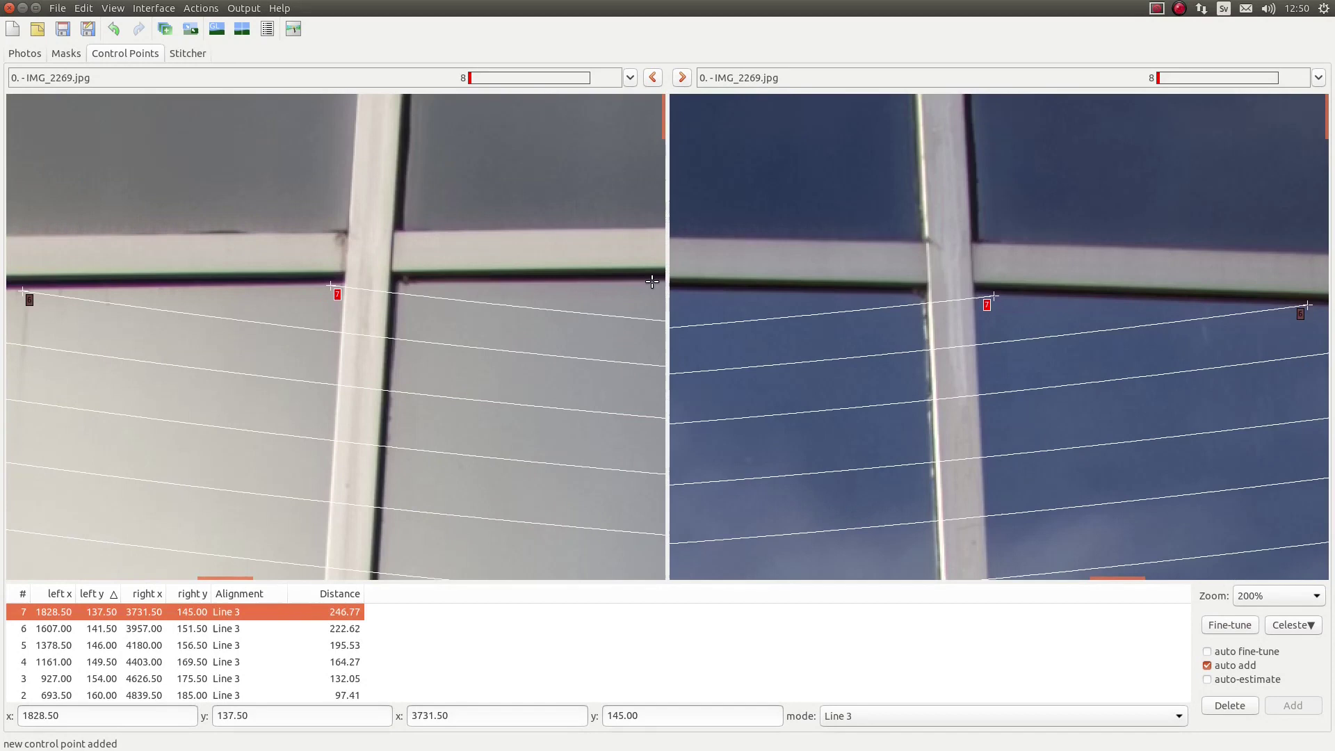
click(652, 281)
click(680, 289)
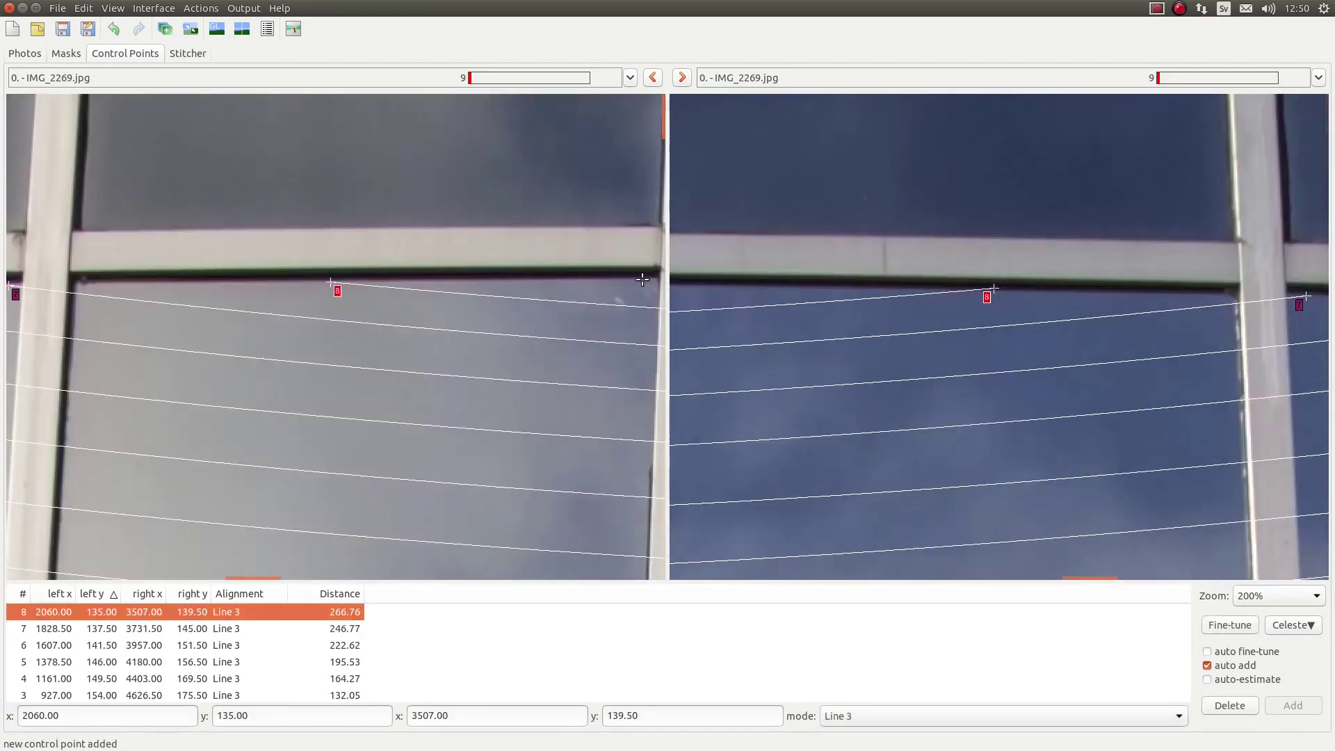
click(641, 279)
click(685, 287)
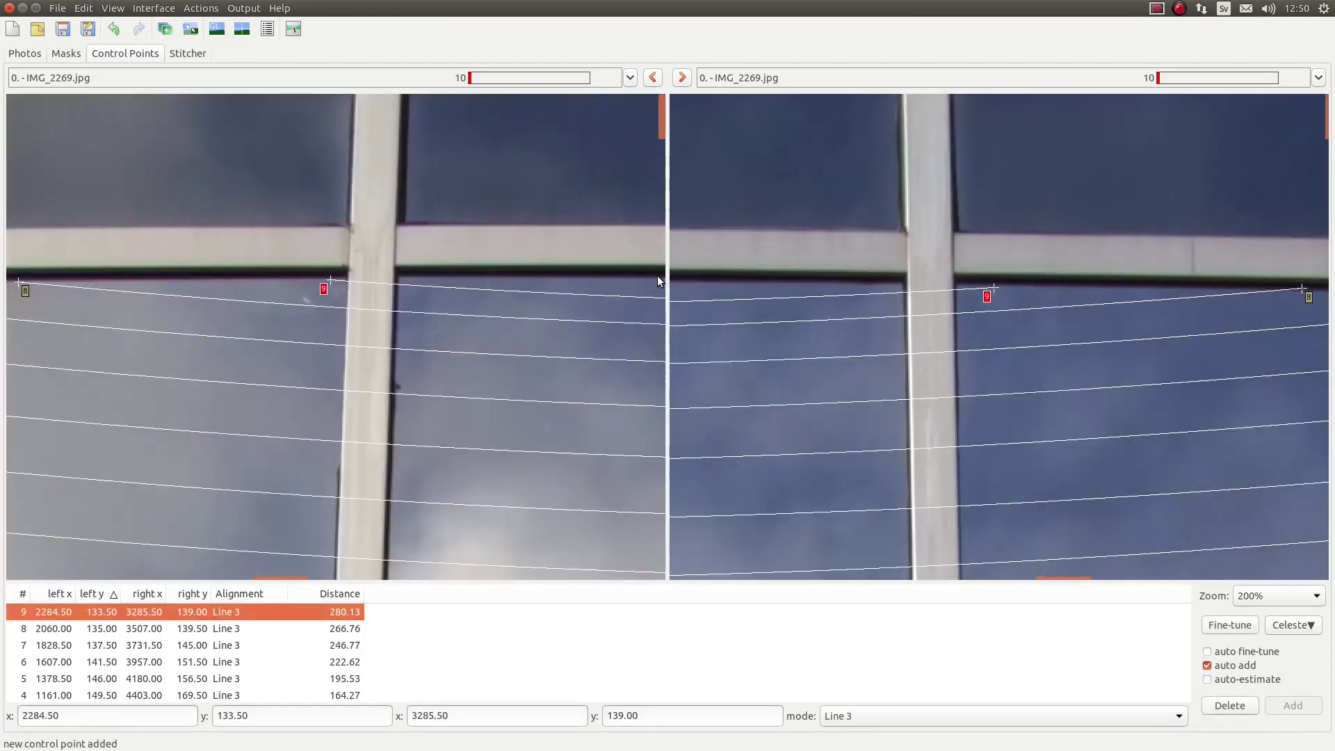
Check the whole photo, return to 200%, and add points 10 and 11 along the crossbar
click(1250, 601)
click(1253, 573)
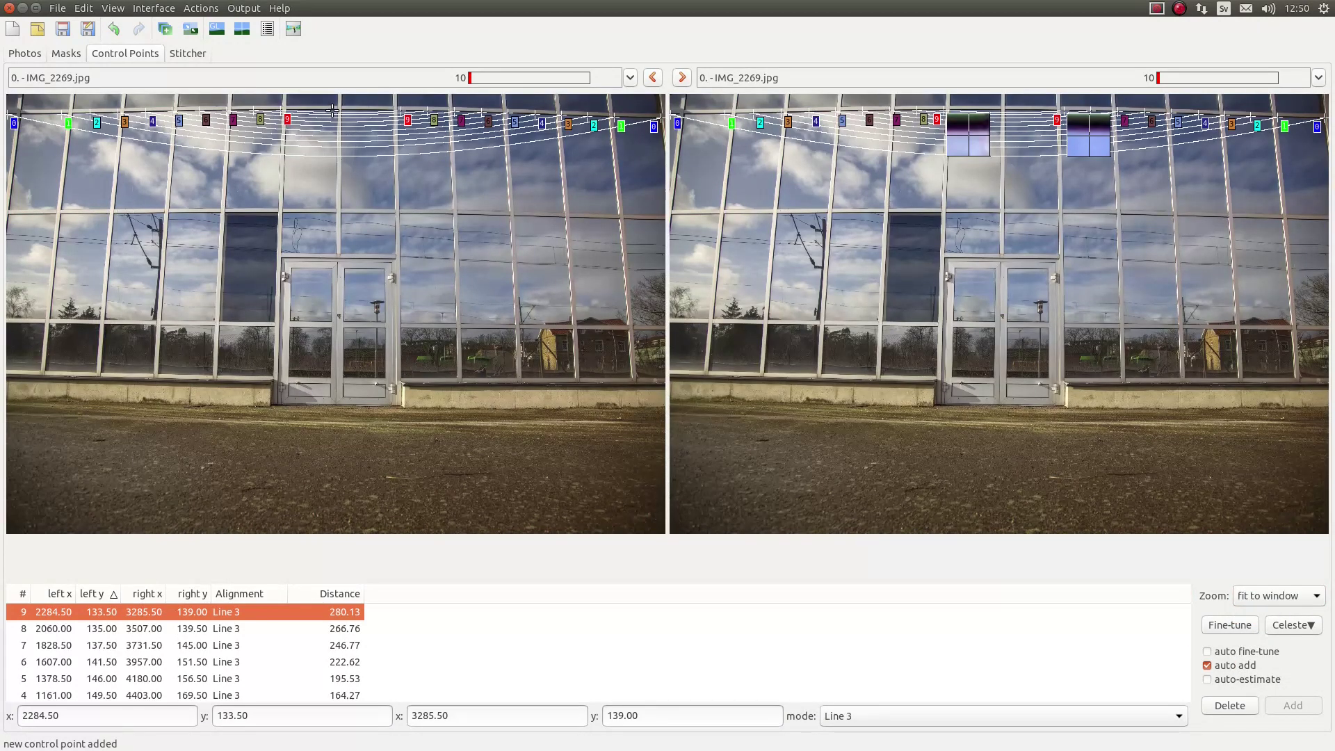
click(1261, 600)
click(1262, 596)
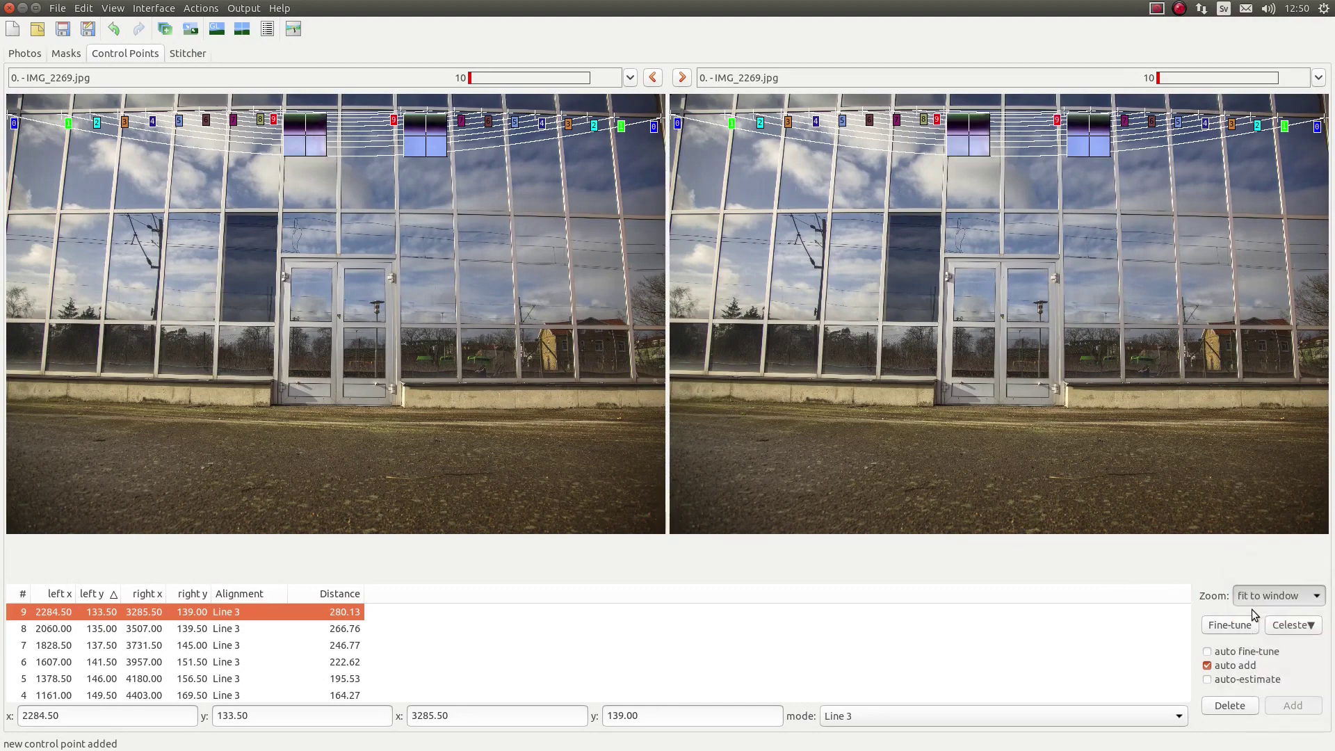
key(Down)
click(655, 279)
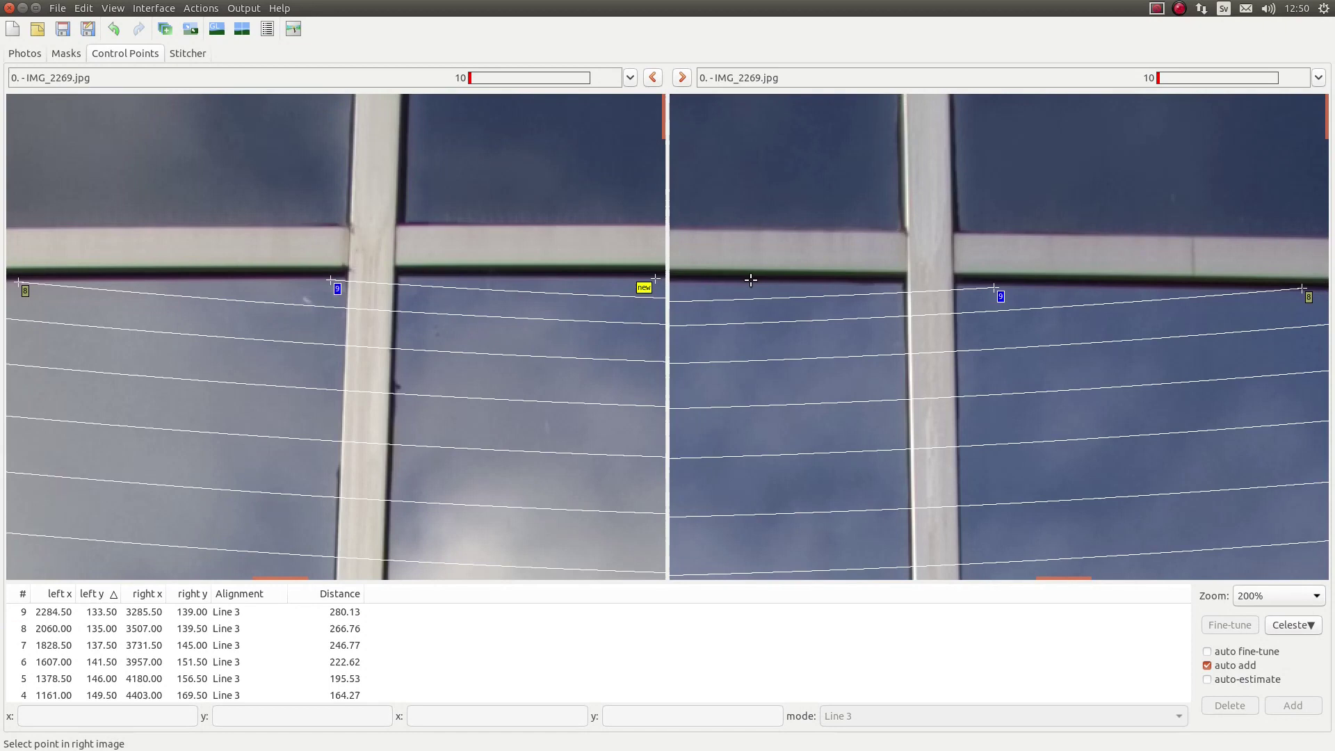
click(682, 286)
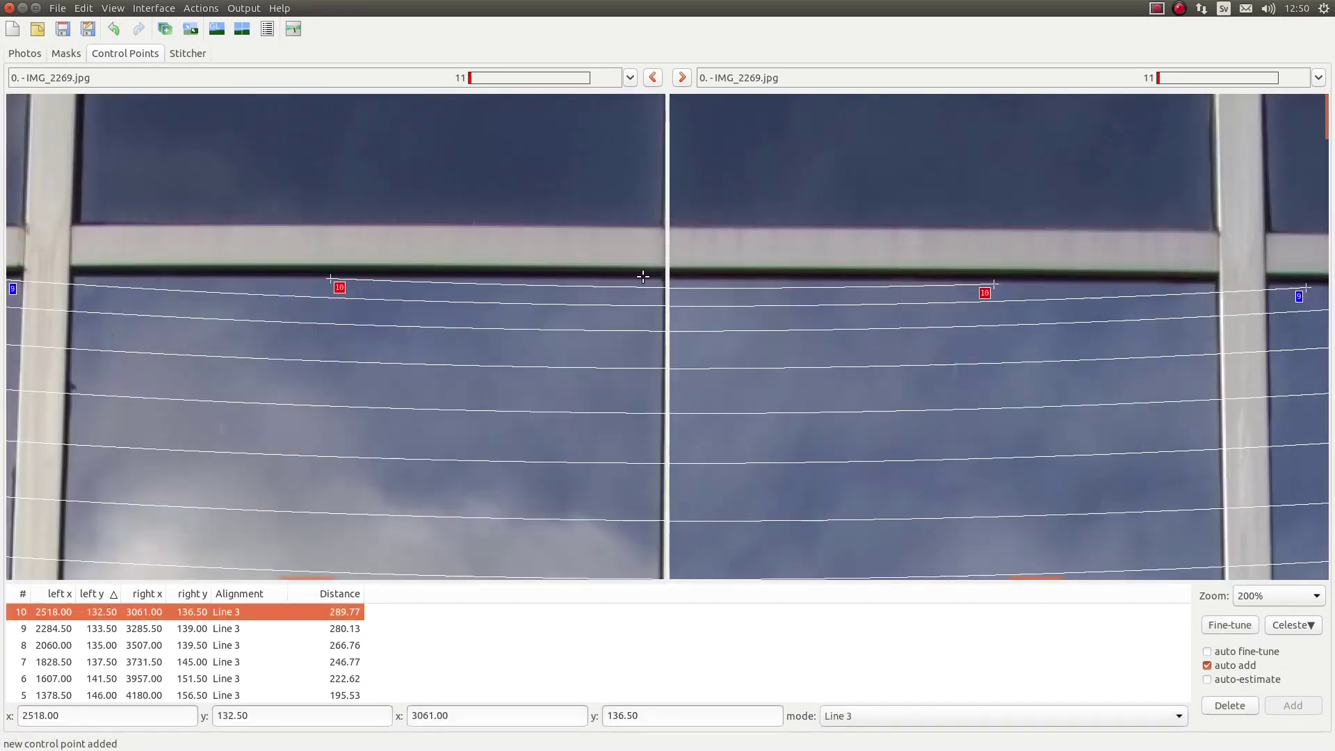
click(579, 280)
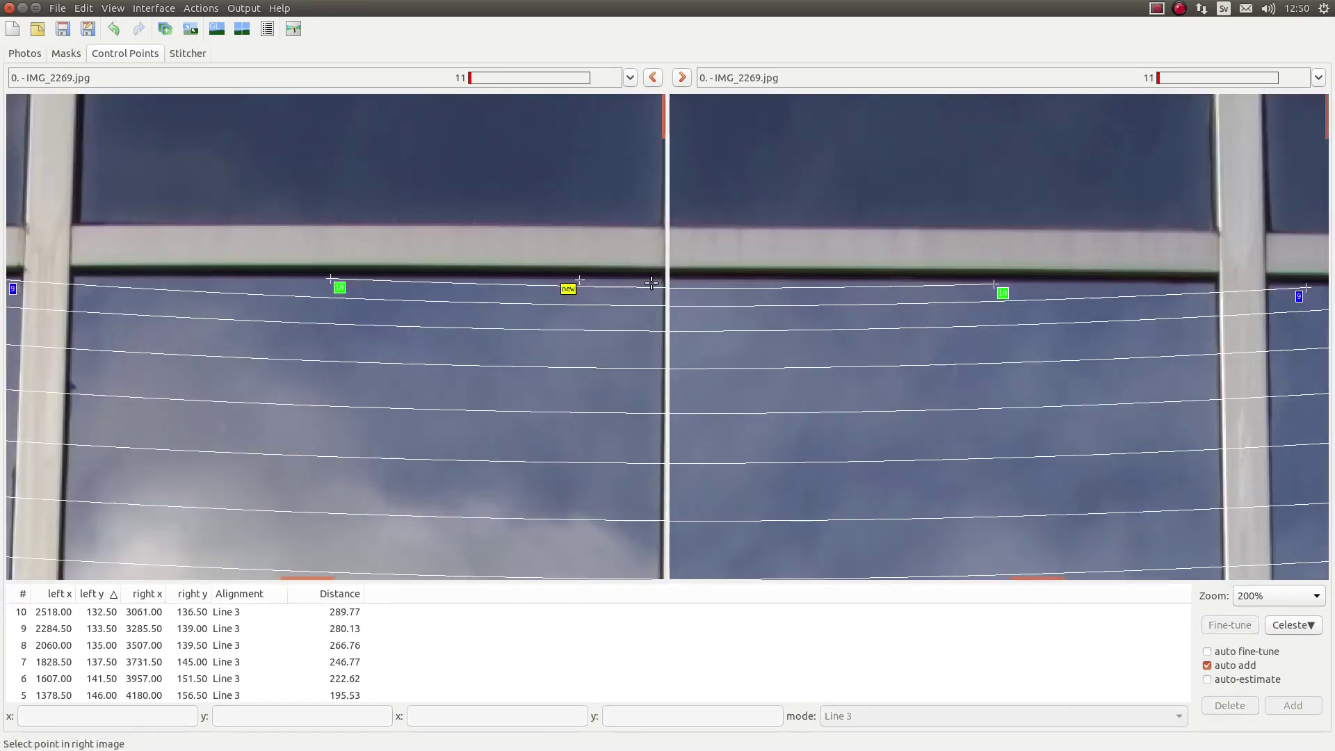
click(732, 280)
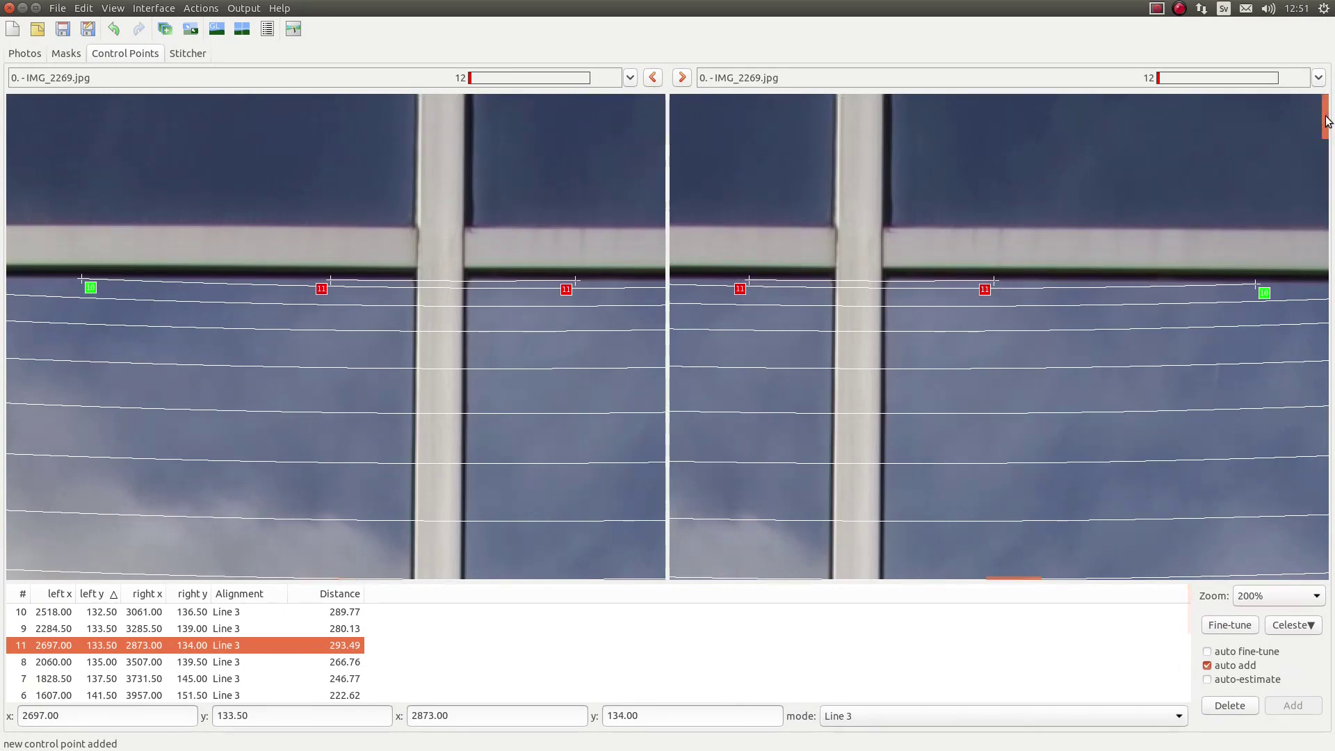
Scroll both panes to another window crossbar and place a new point on its edge in the left image
drag(1327, 110, 1328, 226)
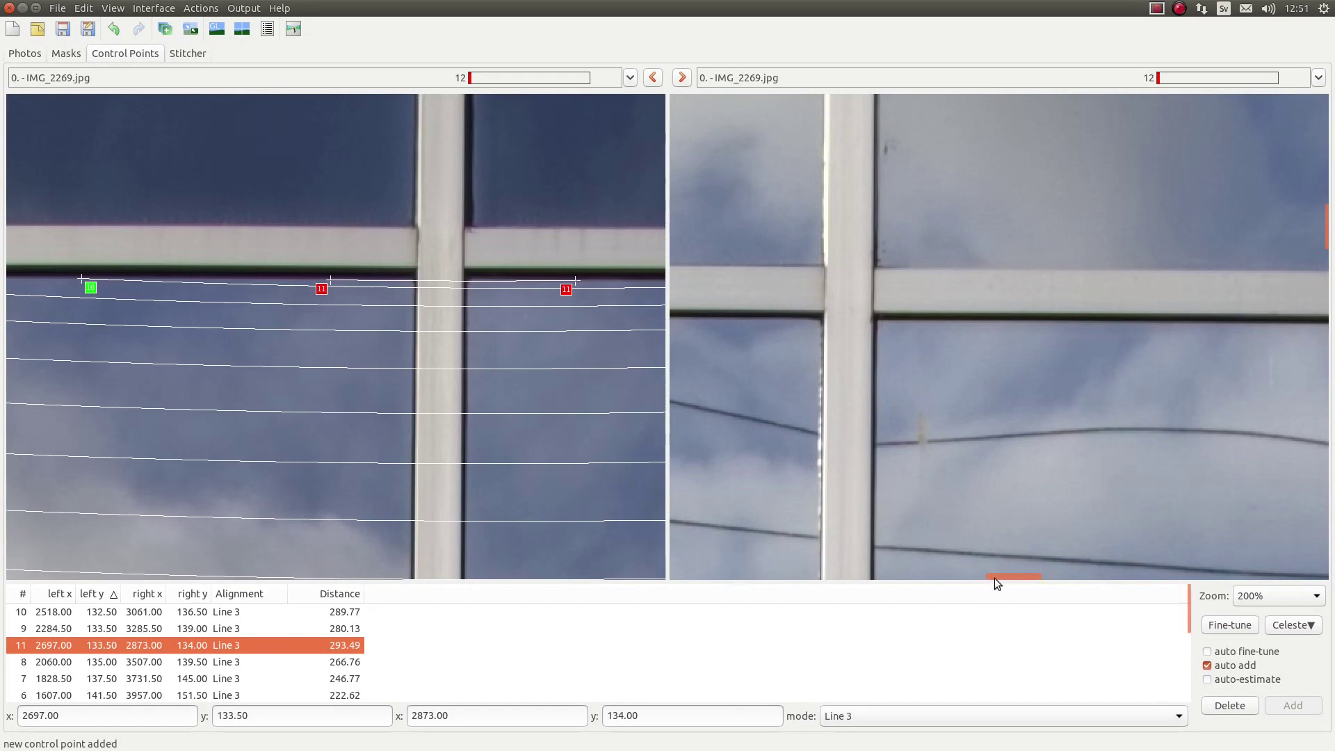
drag(998, 583, 1318, 584)
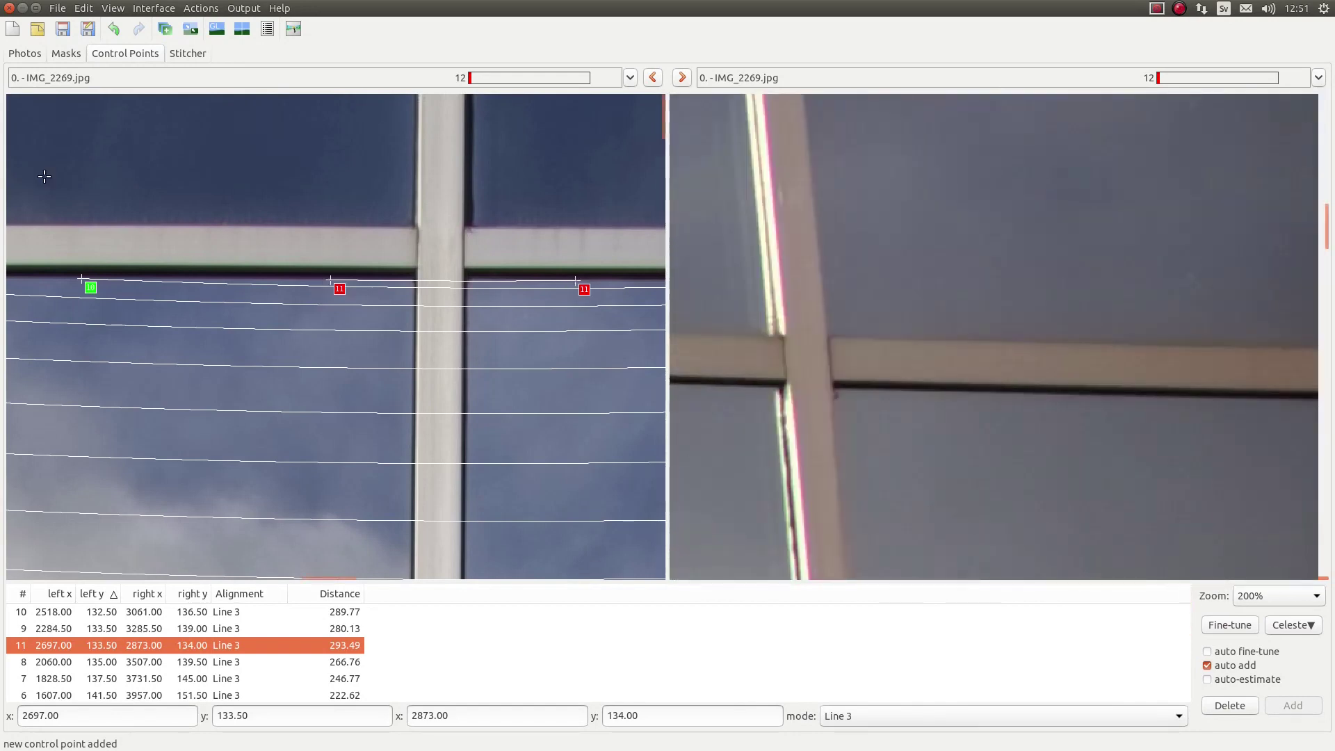
drag(660, 126, 668, 250)
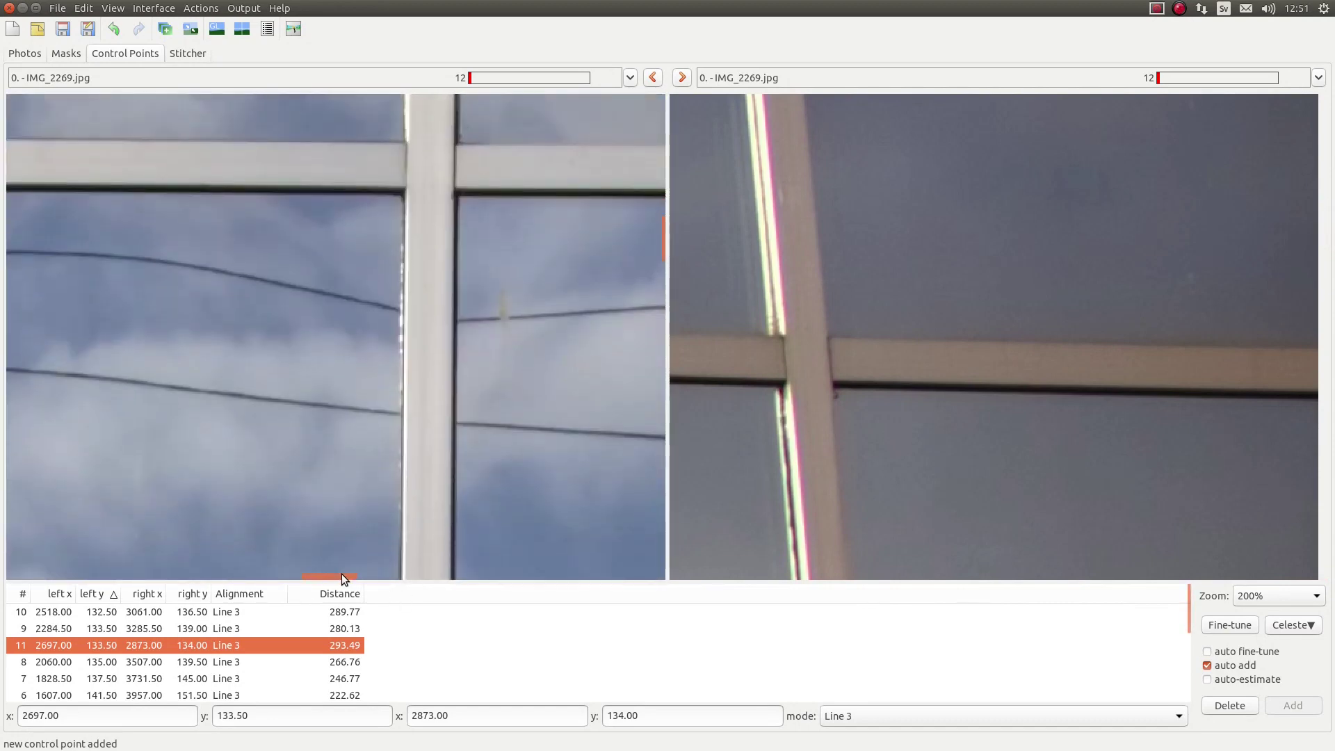
drag(341, 576, 1, 584)
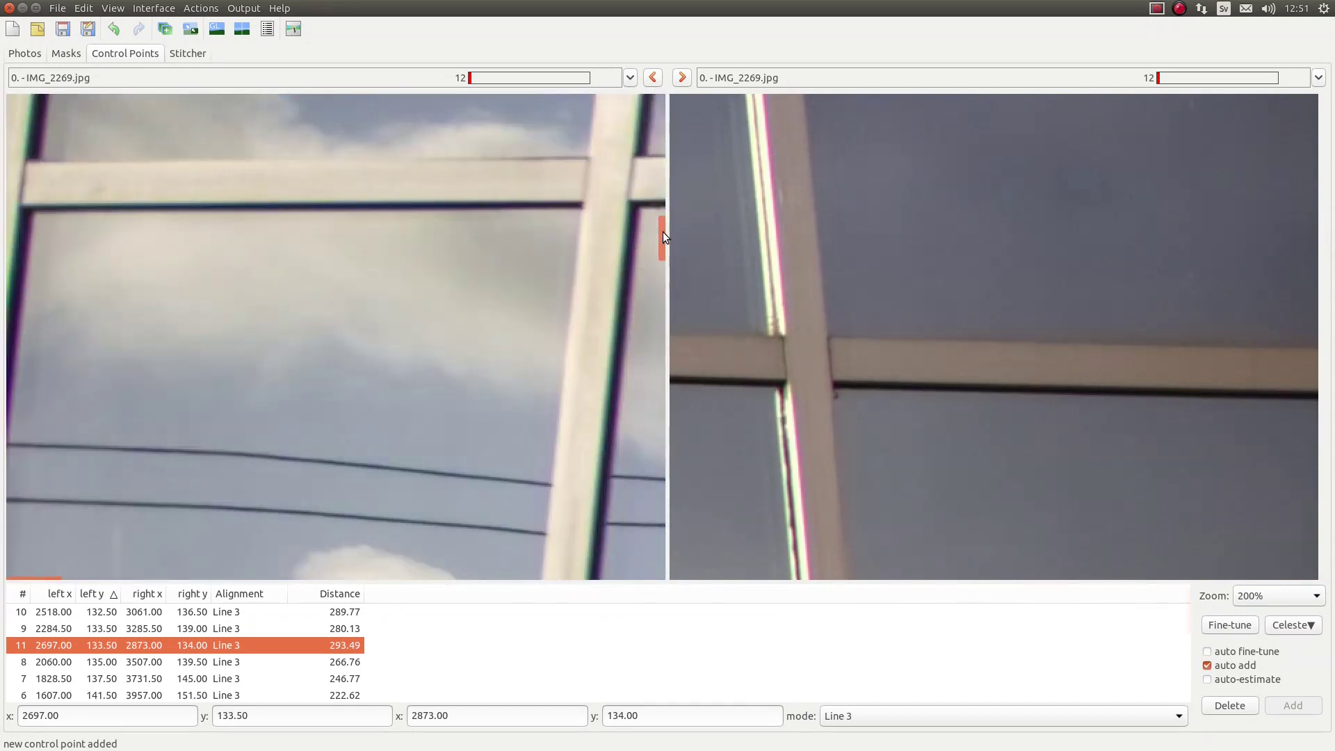
drag(662, 232, 662, 216)
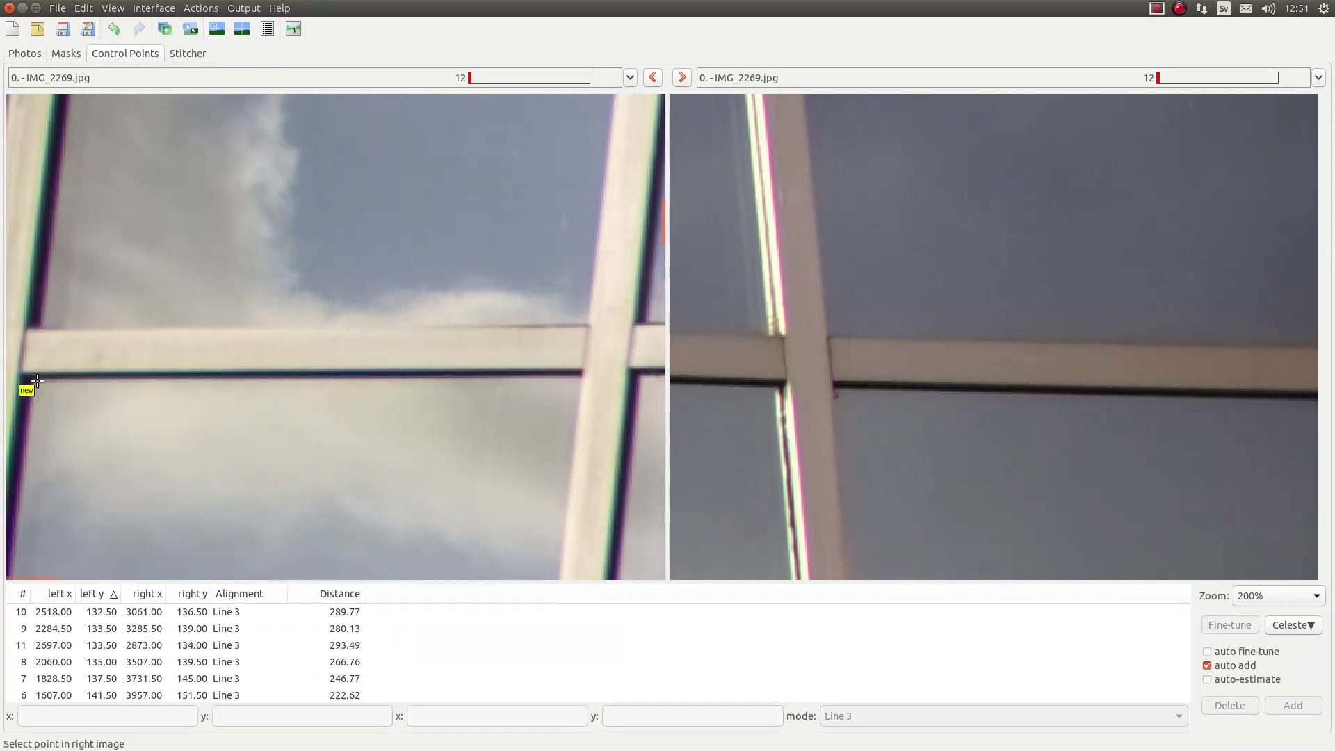
Match the pending point to create point 12 and put it in a new Line 4
click(1306, 401)
click(916, 712)
click(862, 715)
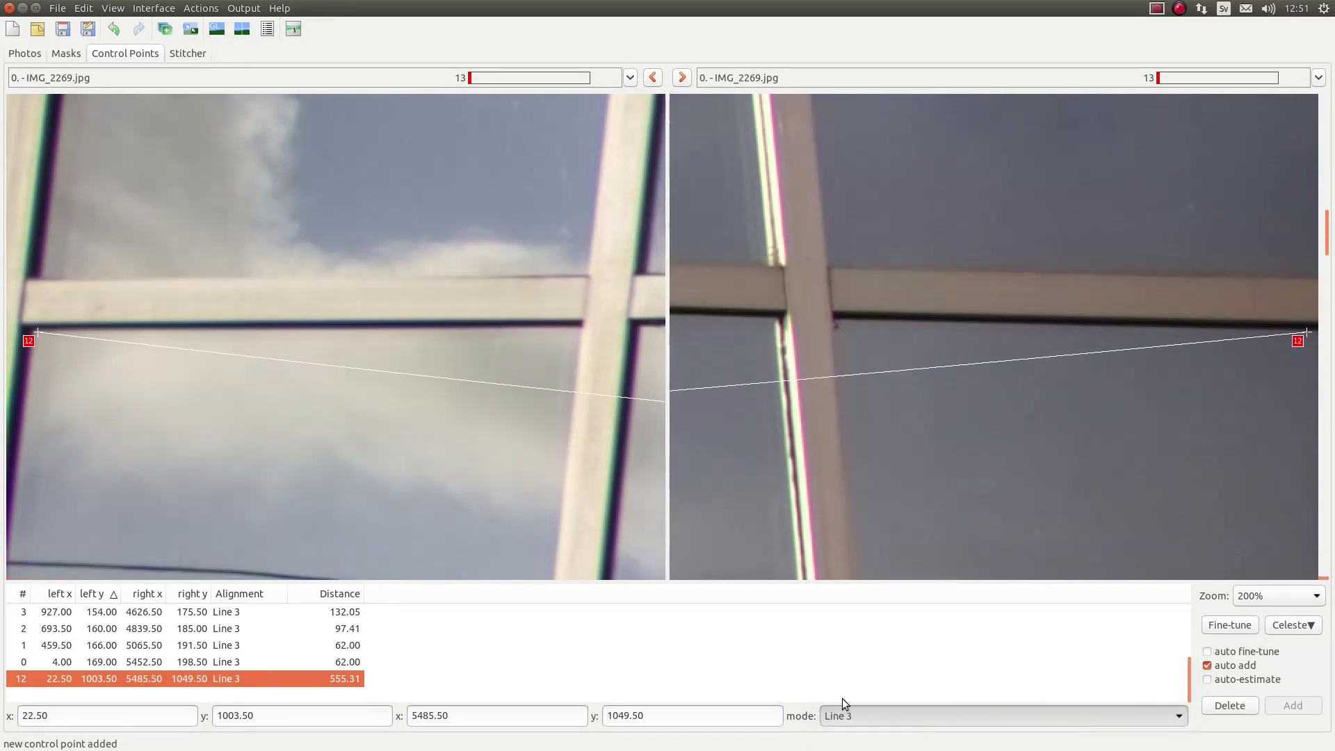
key(Down)
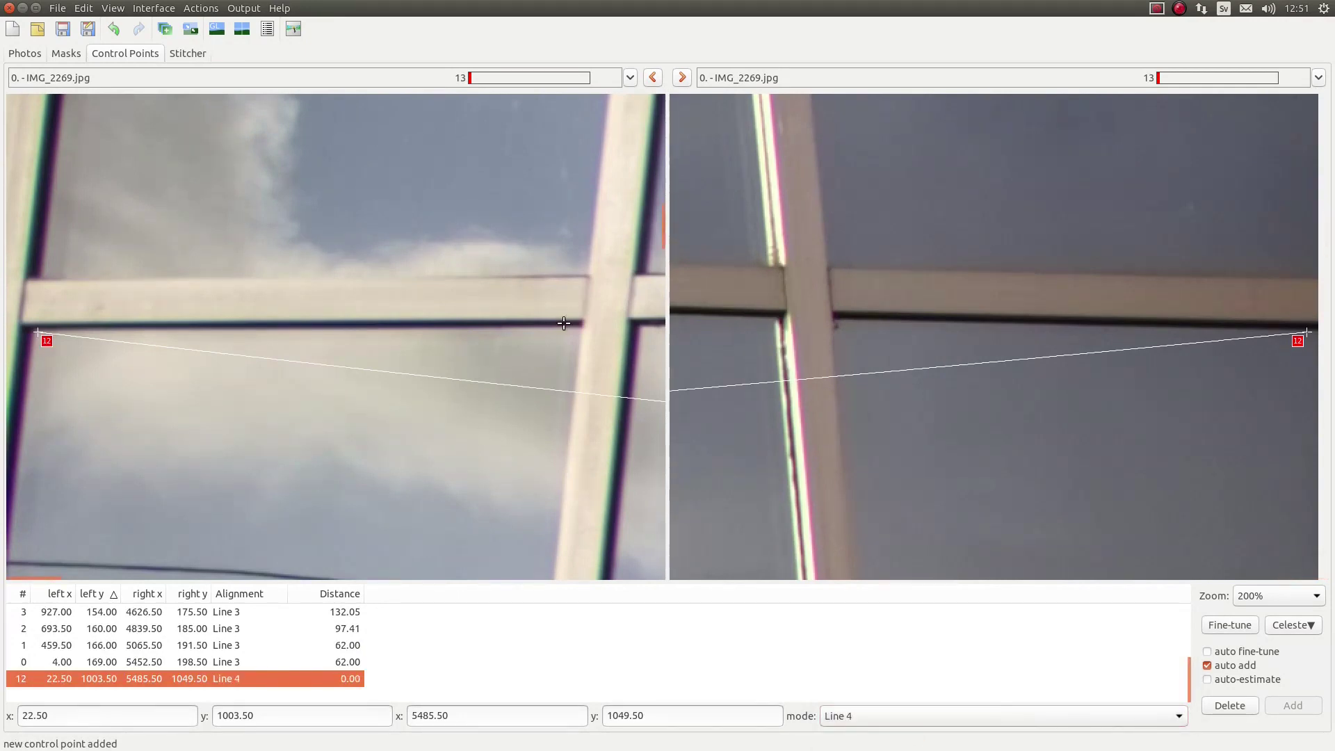
Add control point pairs 13 to 18 along the crossbar's lower edge
click(563, 325)
click(707, 315)
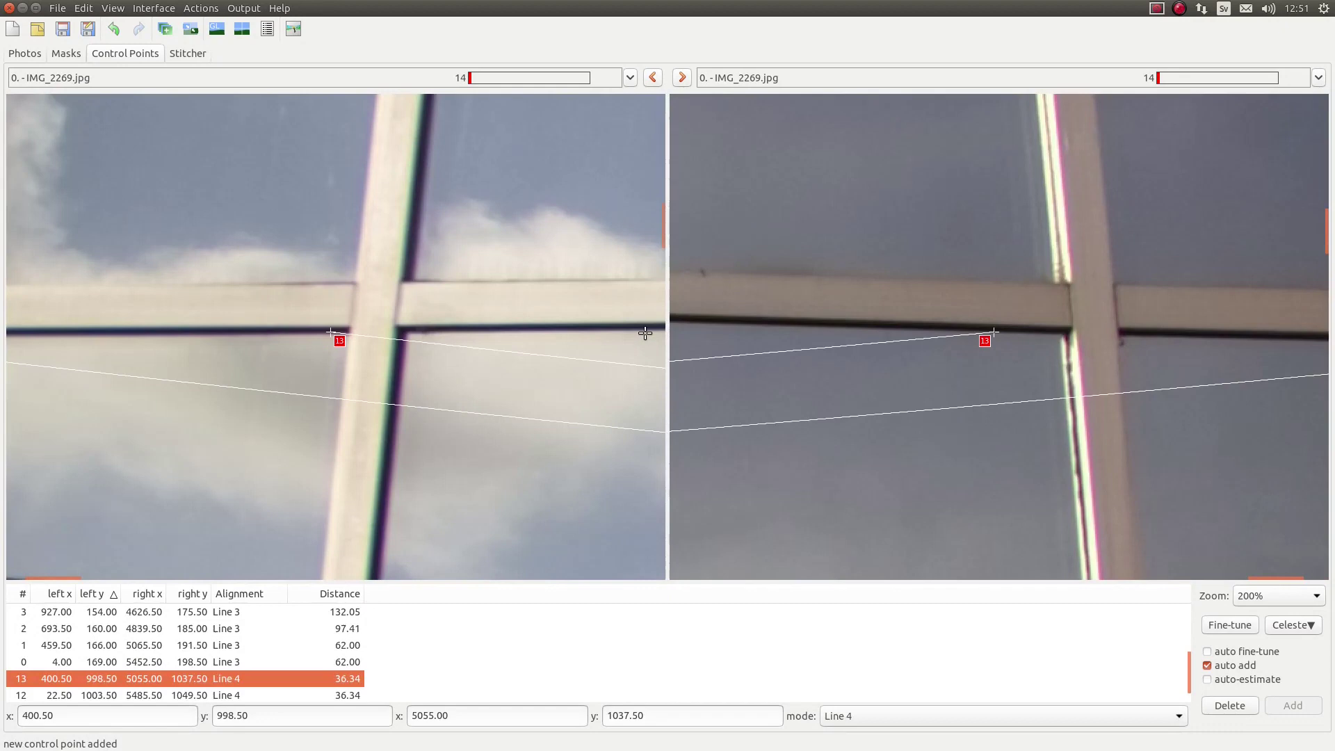
click(646, 333)
click(698, 322)
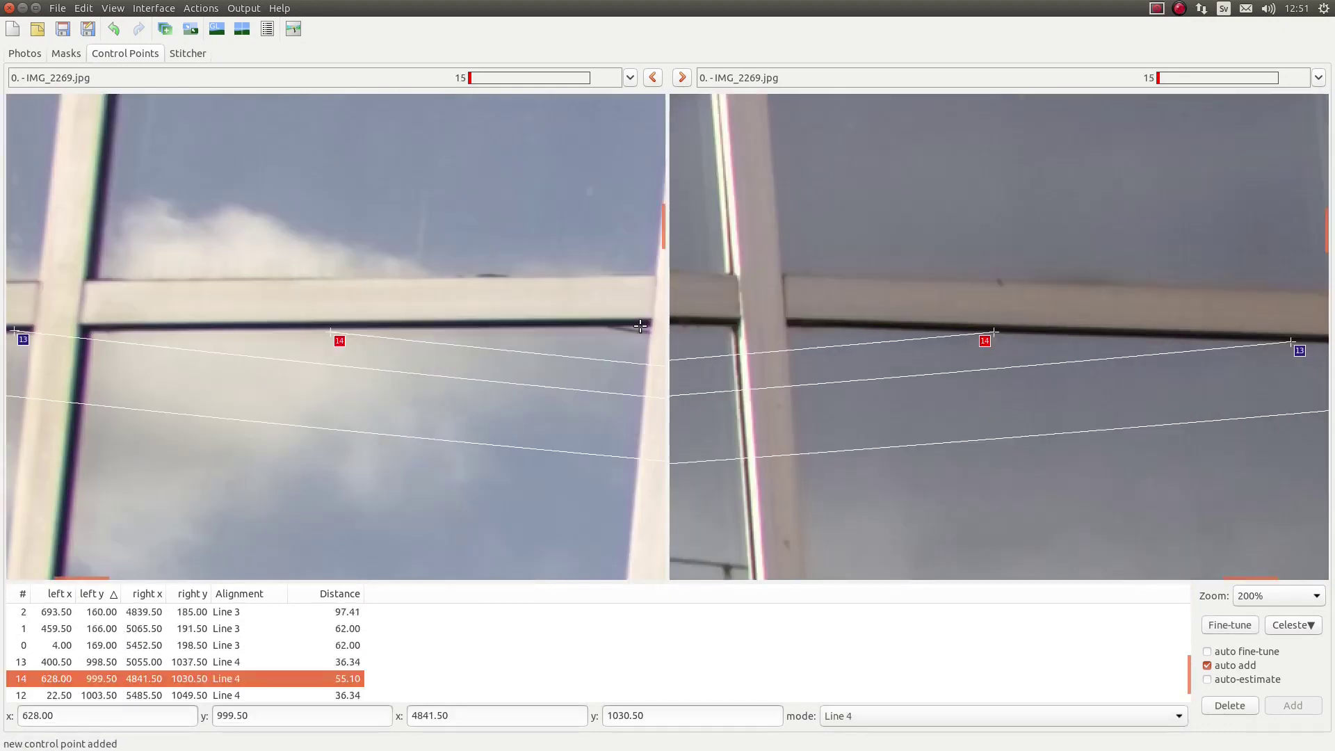
click(639, 326)
click(681, 324)
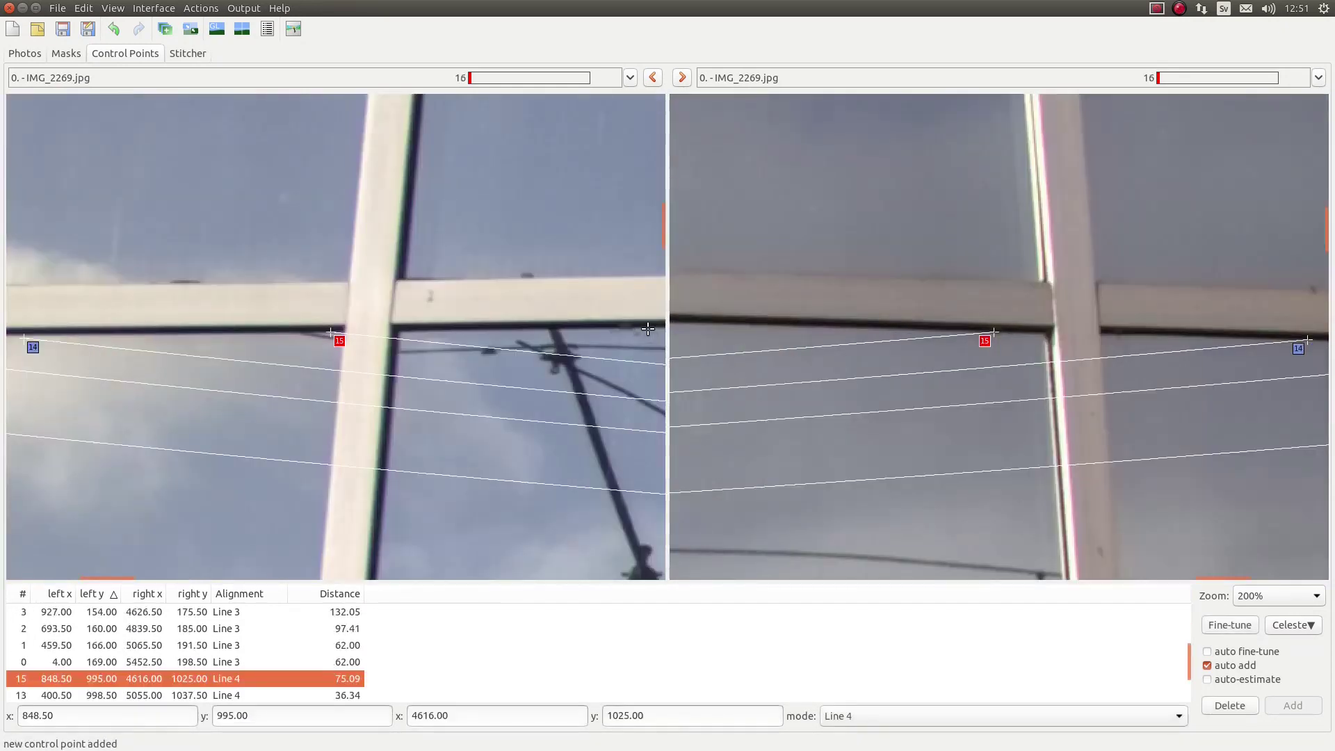
click(648, 328)
click(685, 324)
click(646, 329)
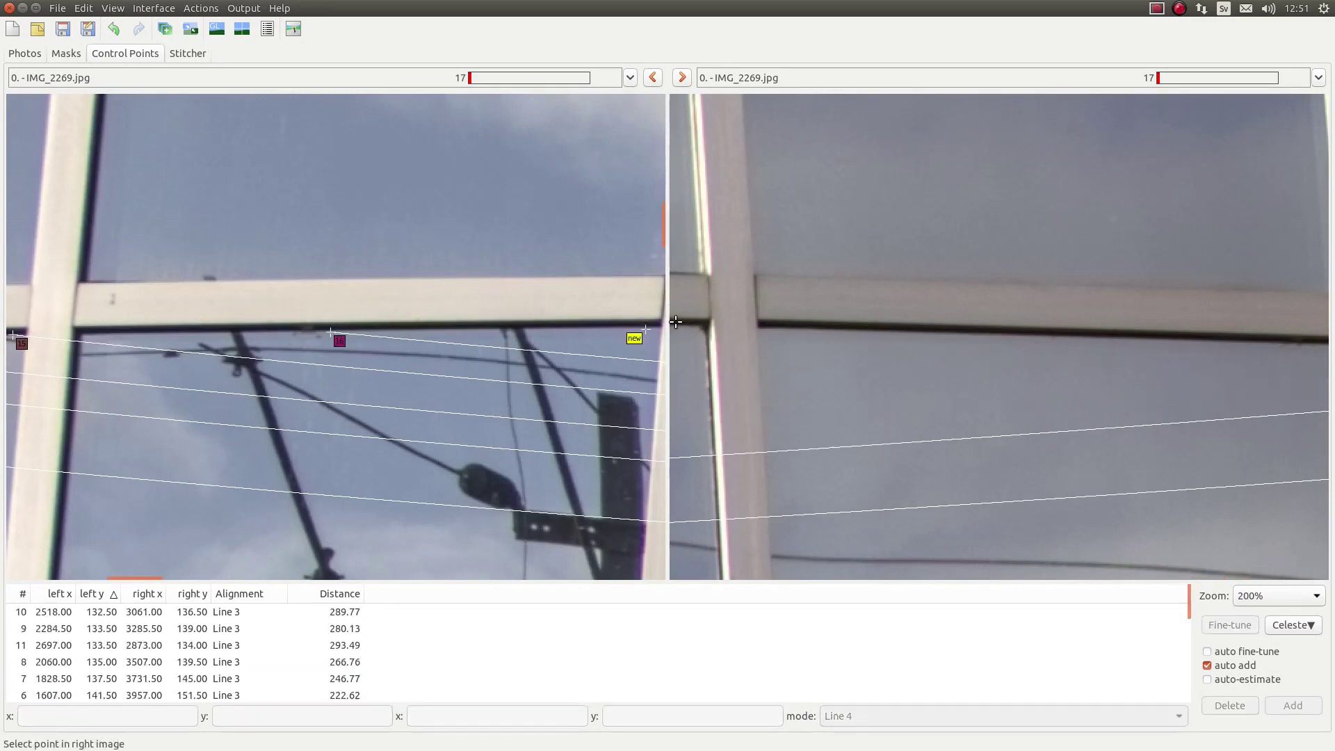
click(675, 322)
click(641, 329)
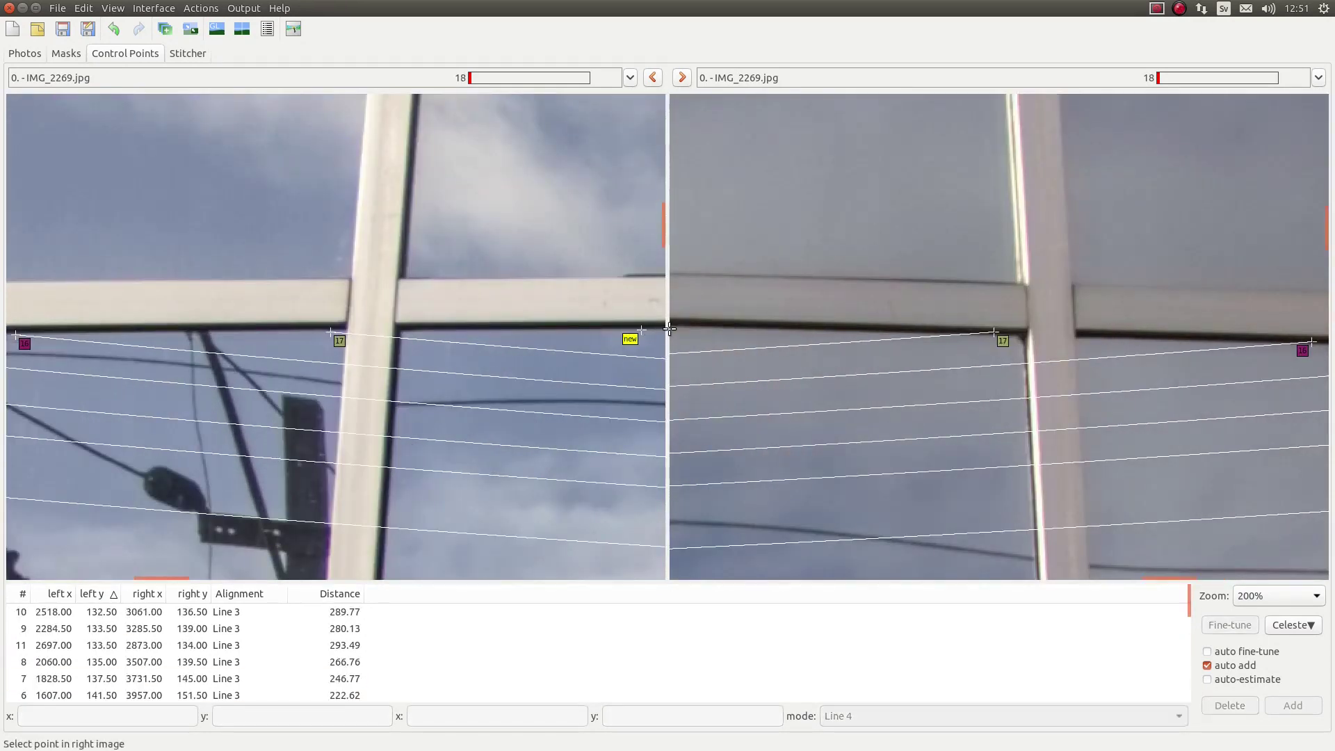
click(678, 324)
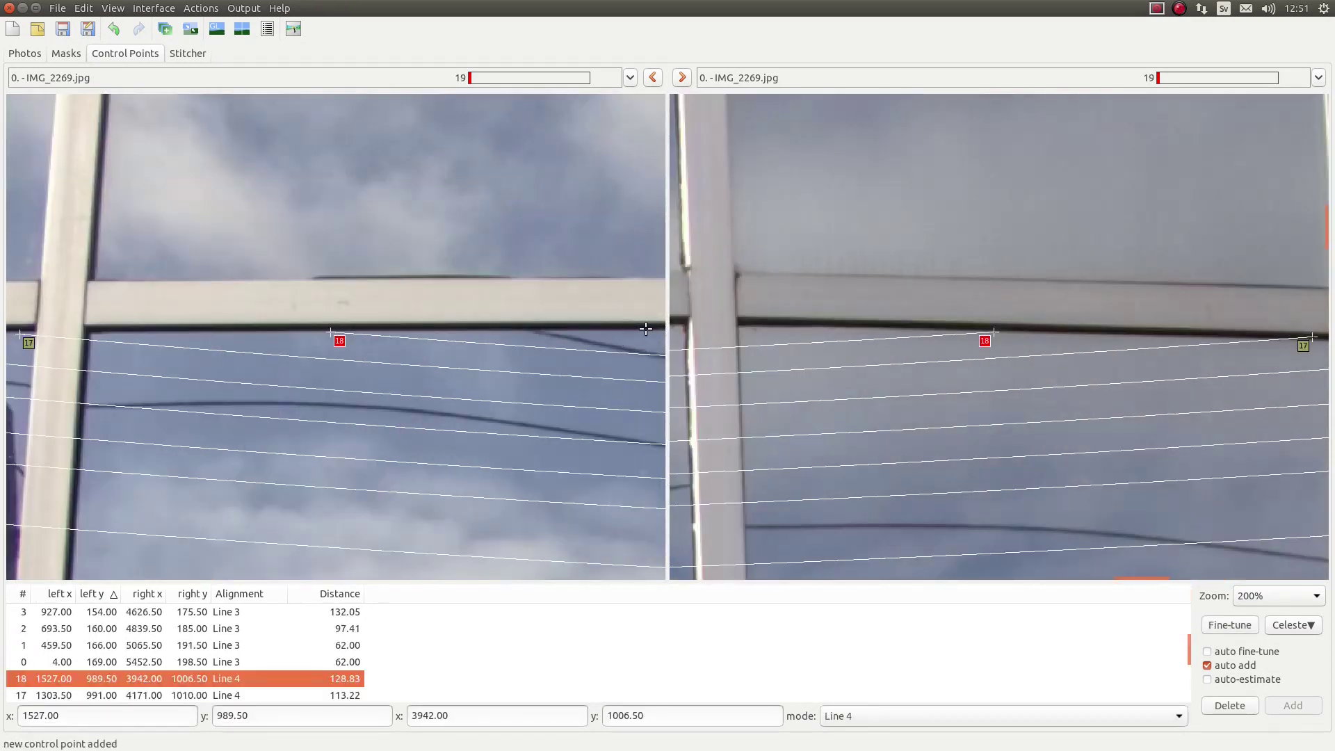
Add points 19 to 23 along the window frame edge, then fit the whole photo to the window
click(646, 329)
click(748, 326)
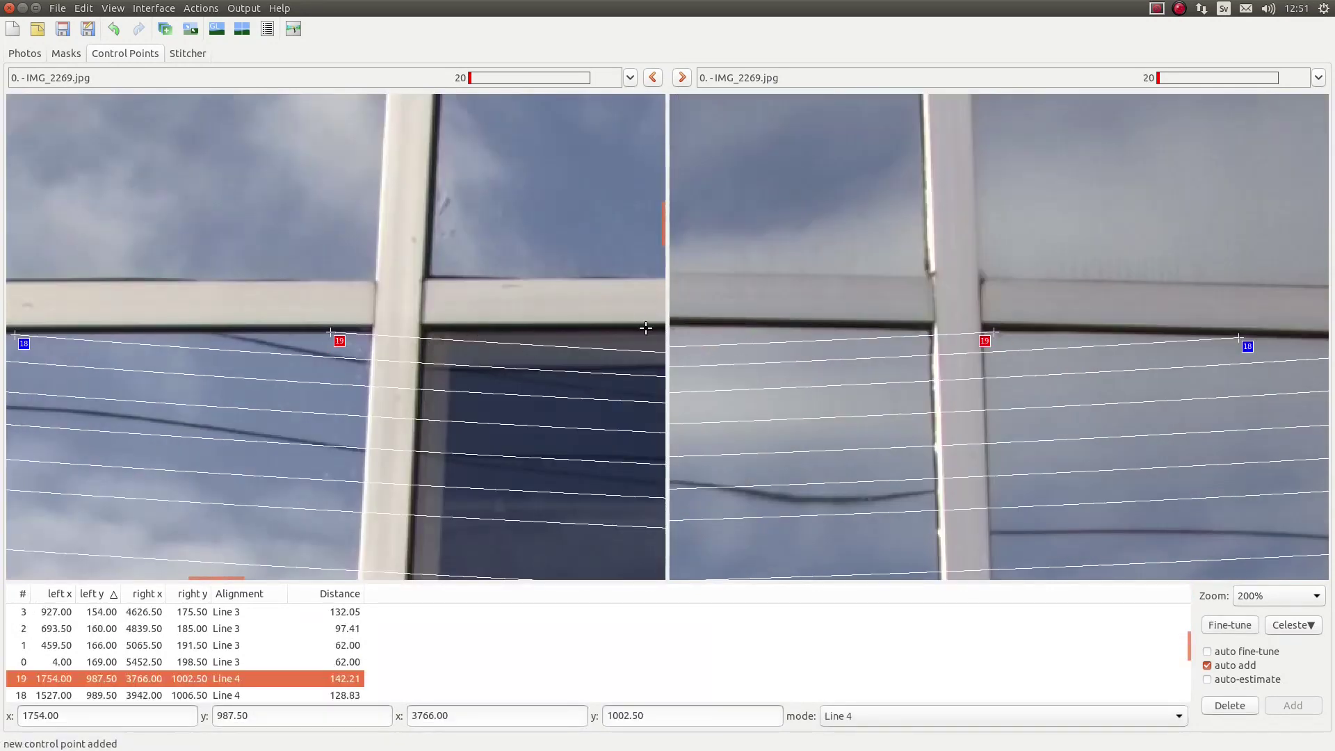
click(646, 328)
click(686, 328)
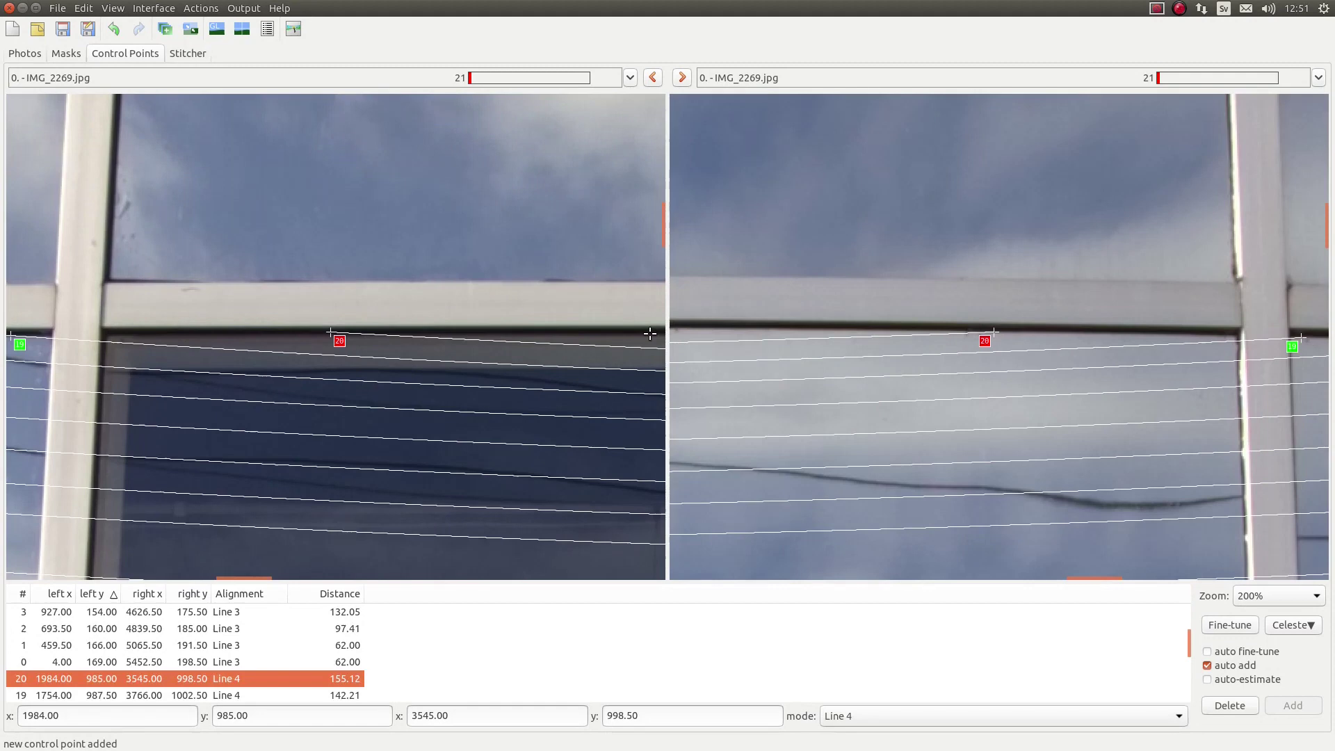
click(650, 333)
click(694, 331)
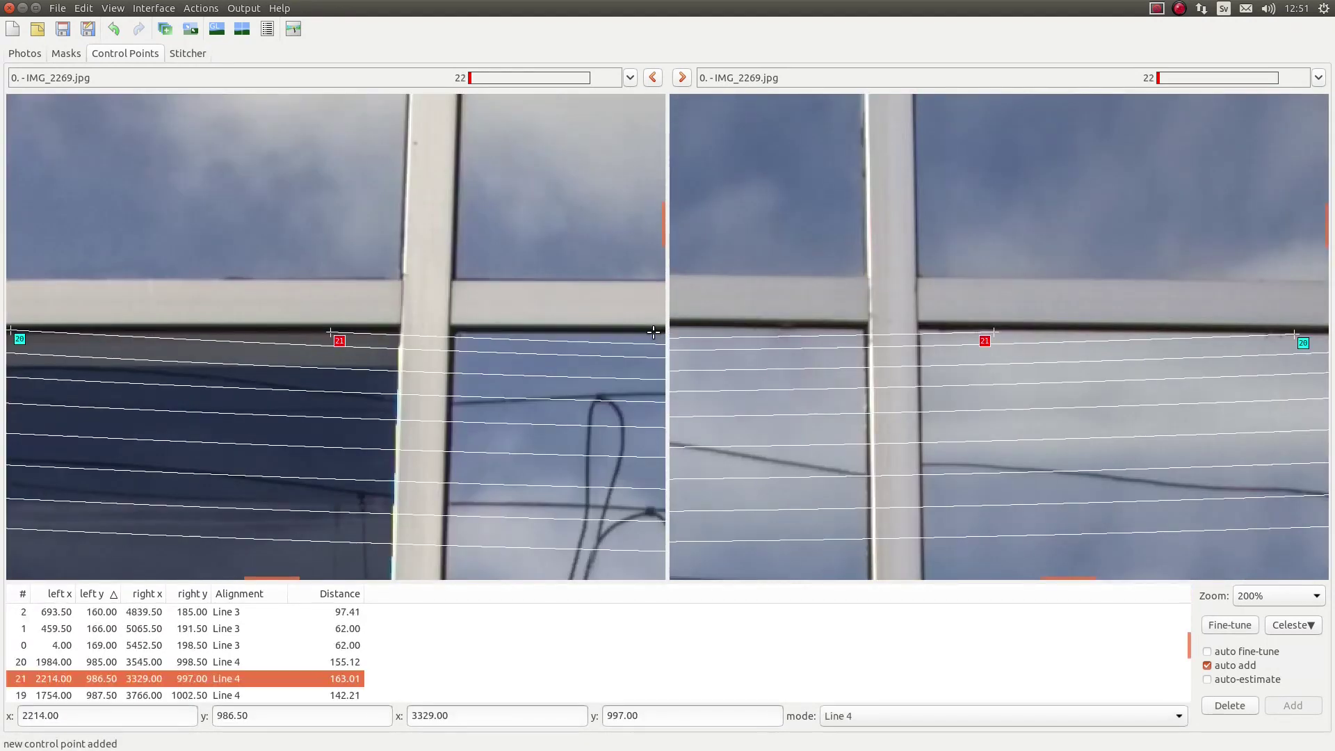
click(652, 332)
click(678, 330)
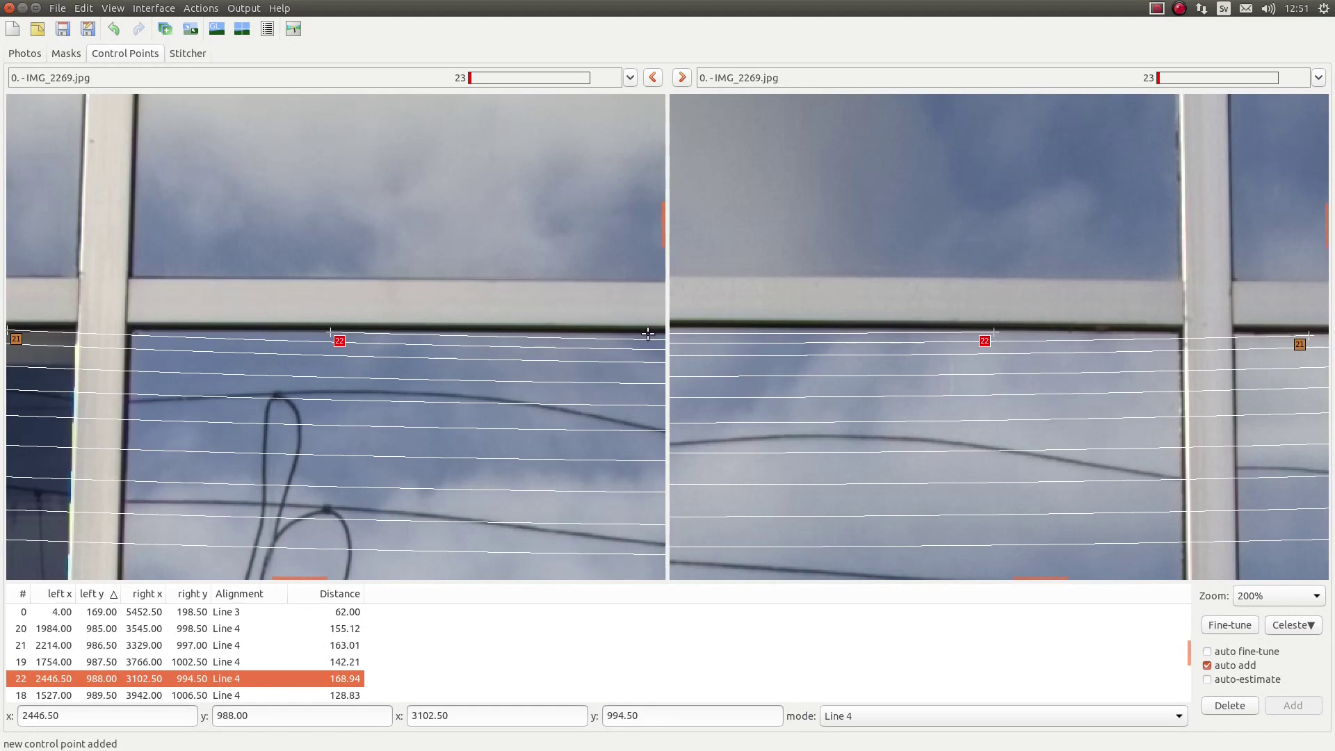
click(648, 334)
click(714, 331)
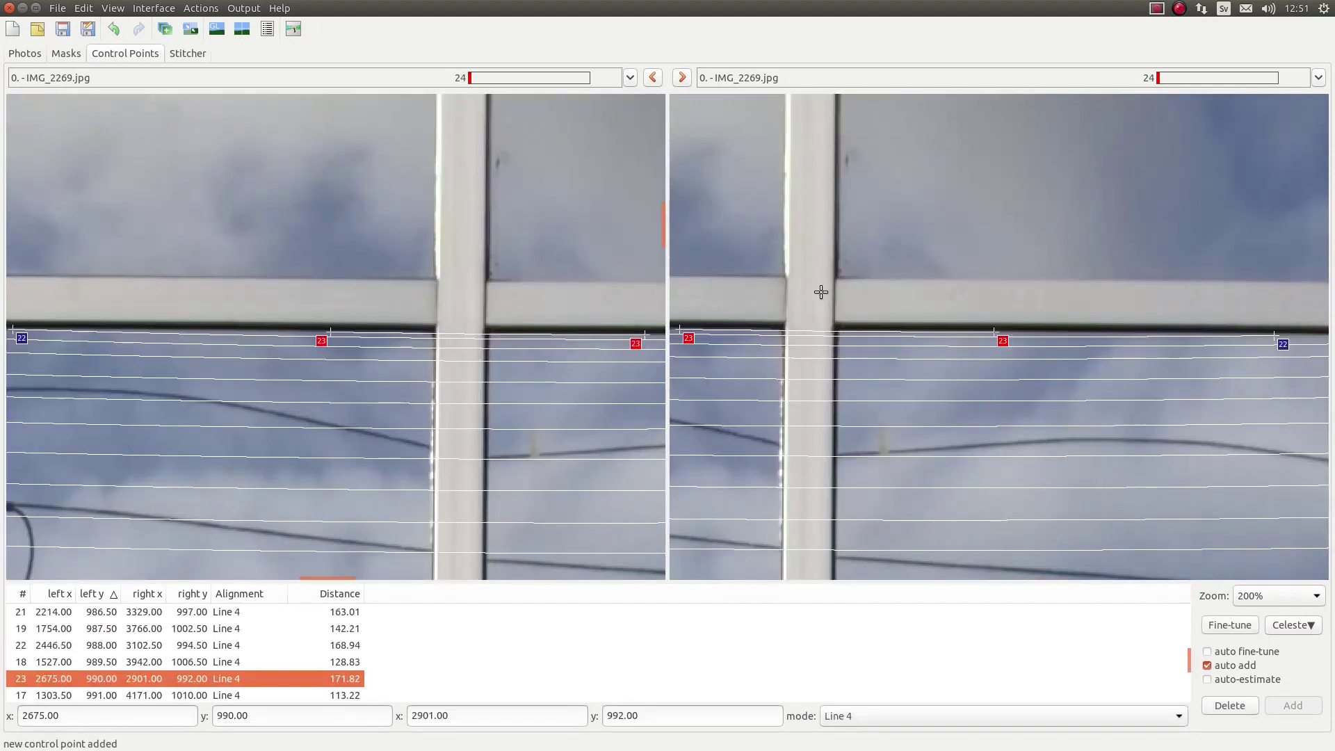
click(1295, 604)
click(1298, 579)
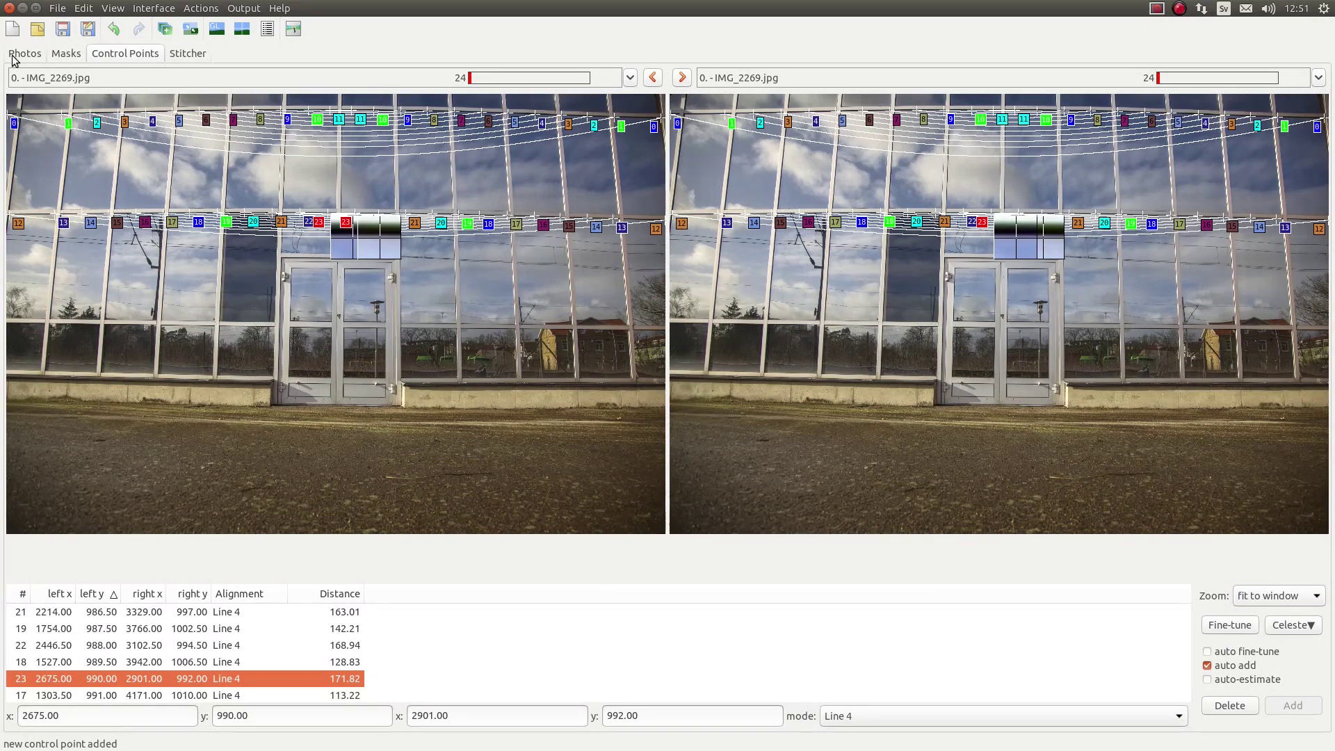
Check the Stitcher projection, then set the Photos tab's Geometric optimise to 'Custom parameters'
click(185, 54)
click(189, 81)
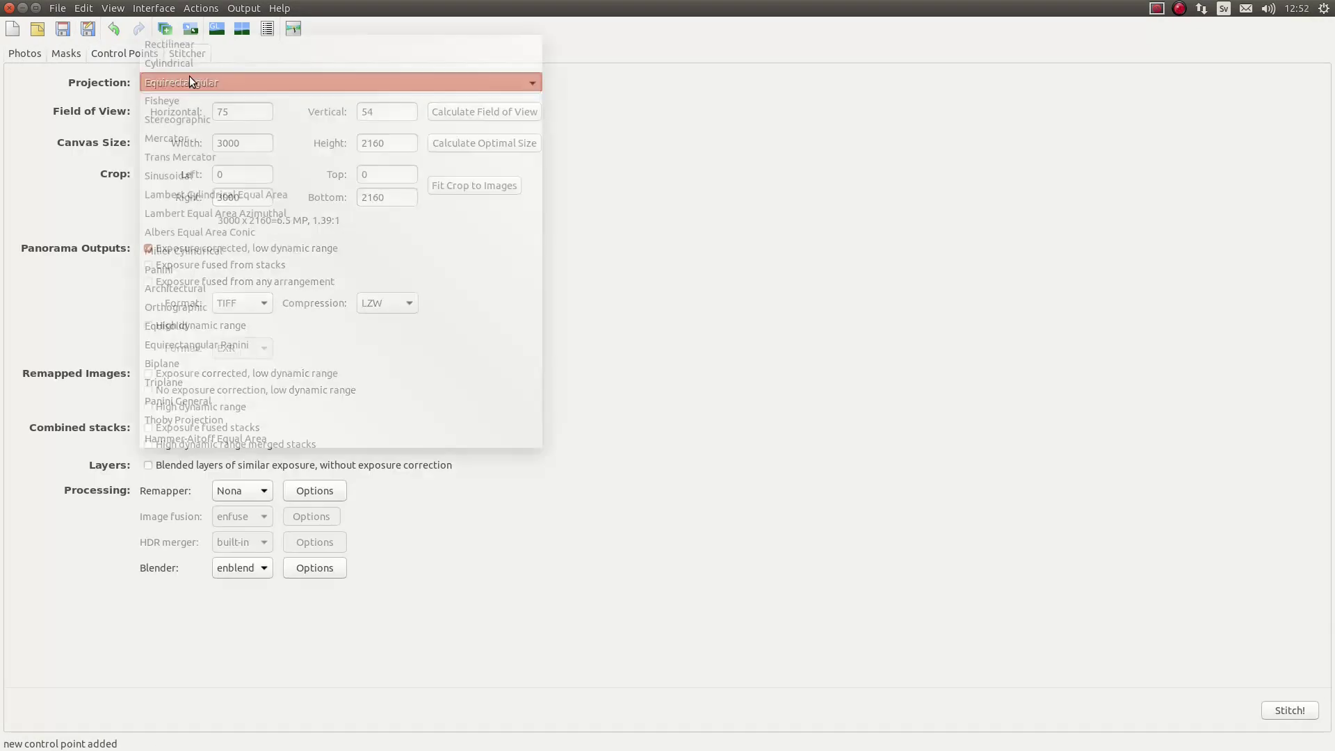
click(192, 45)
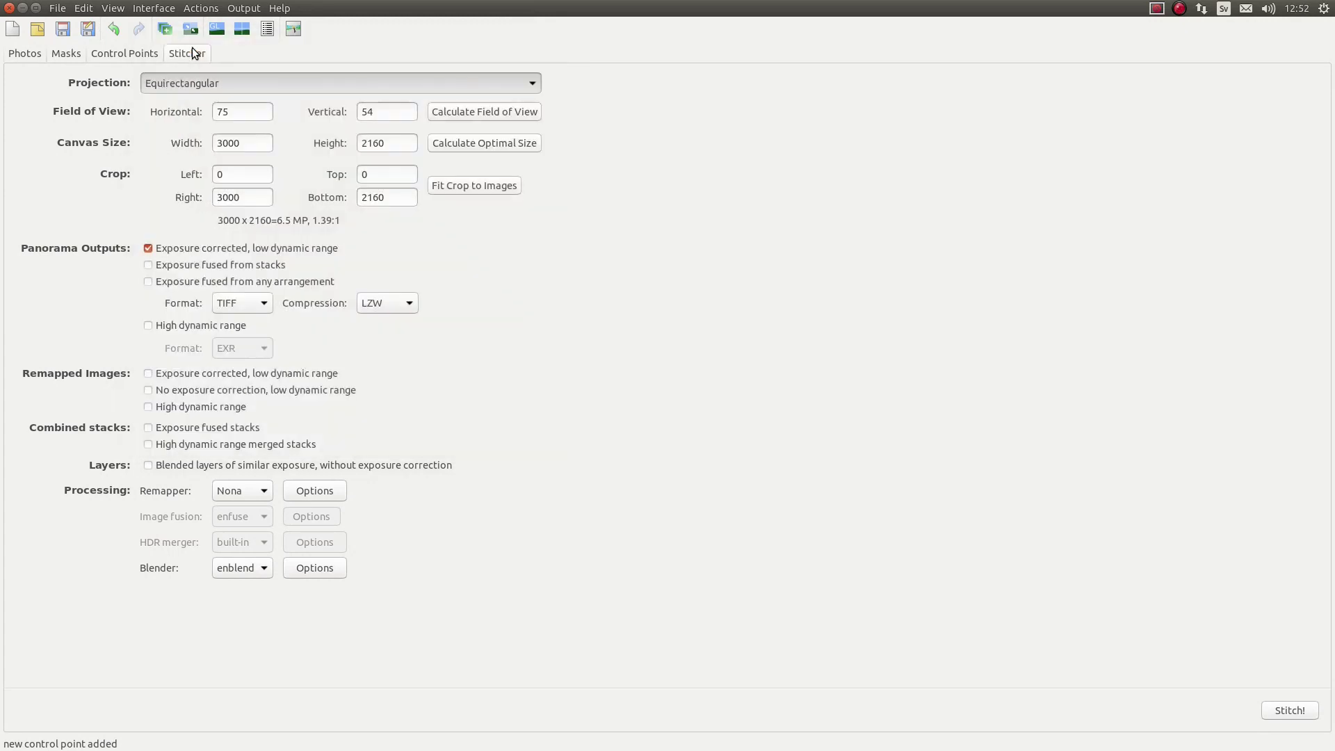
click(28, 53)
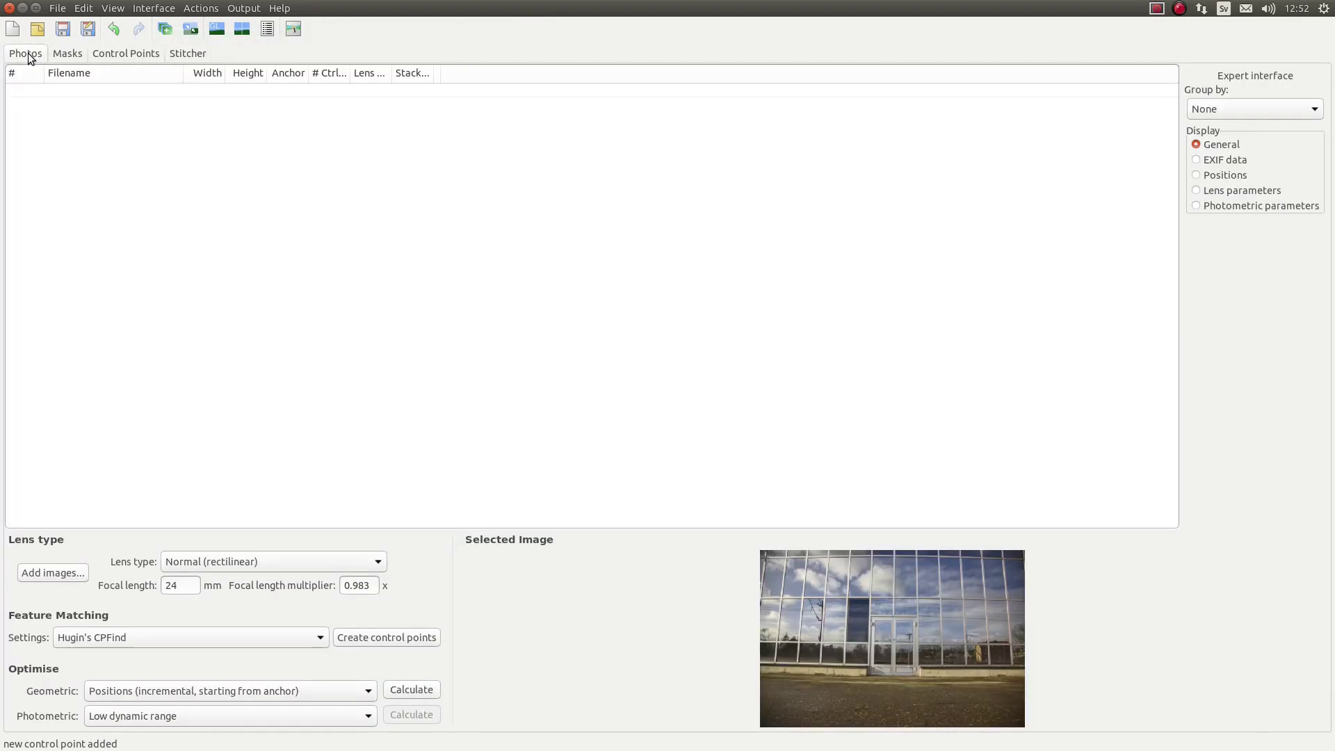
click(148, 696)
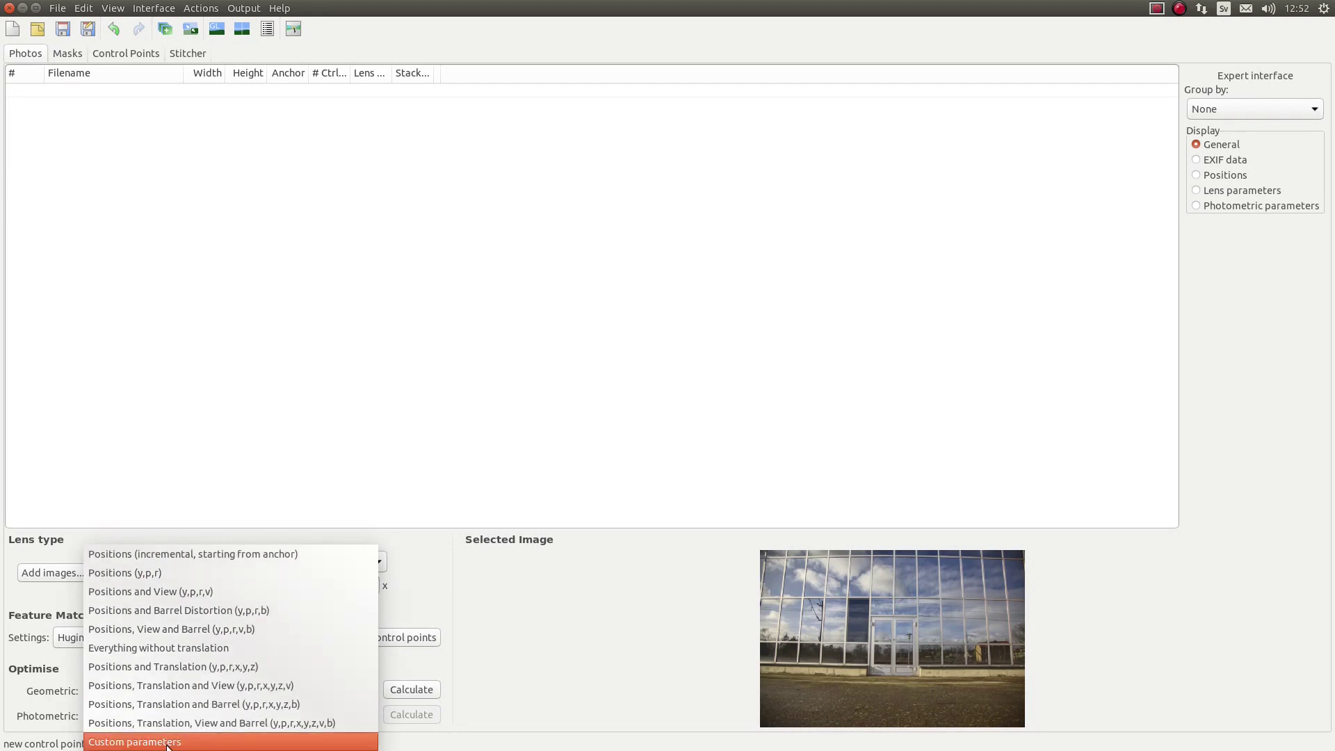
click(167, 742)
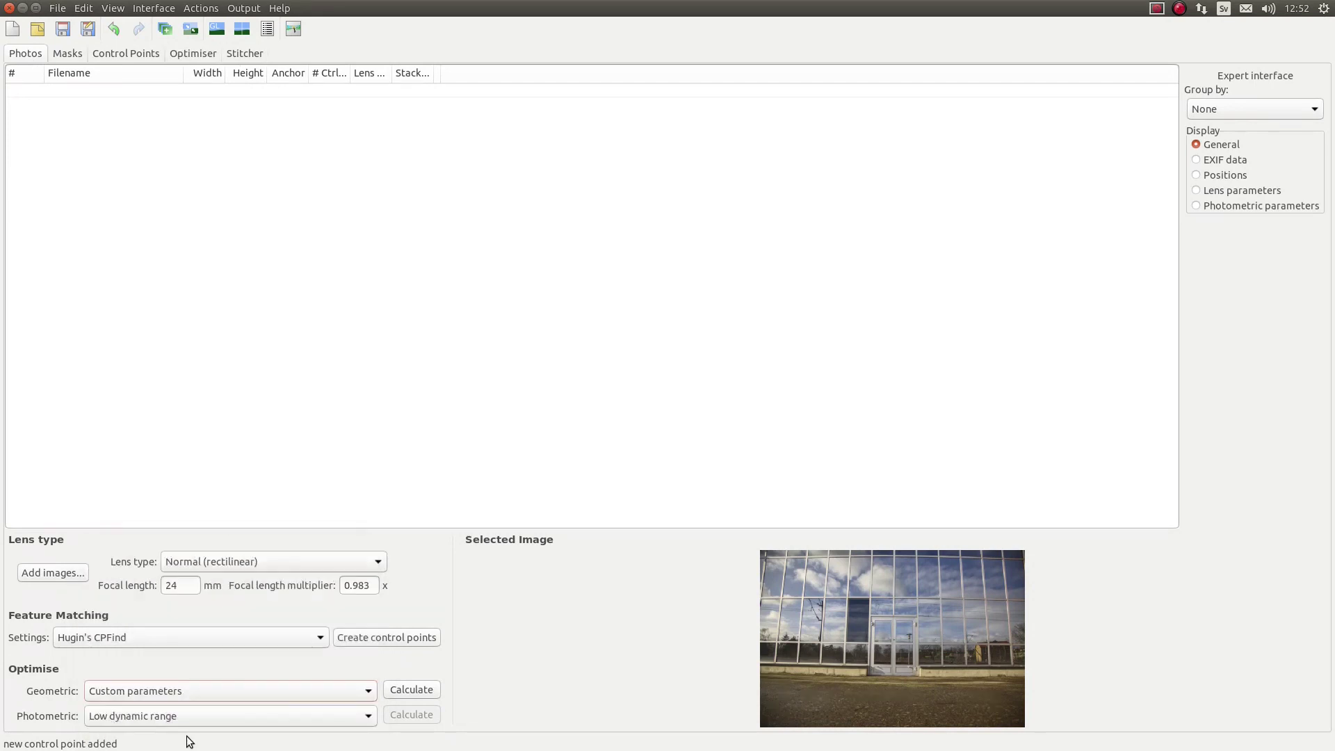
Optimise Lens 0's a, b and c and apply the results: 0.028, -0.092, 0.052
click(198, 53)
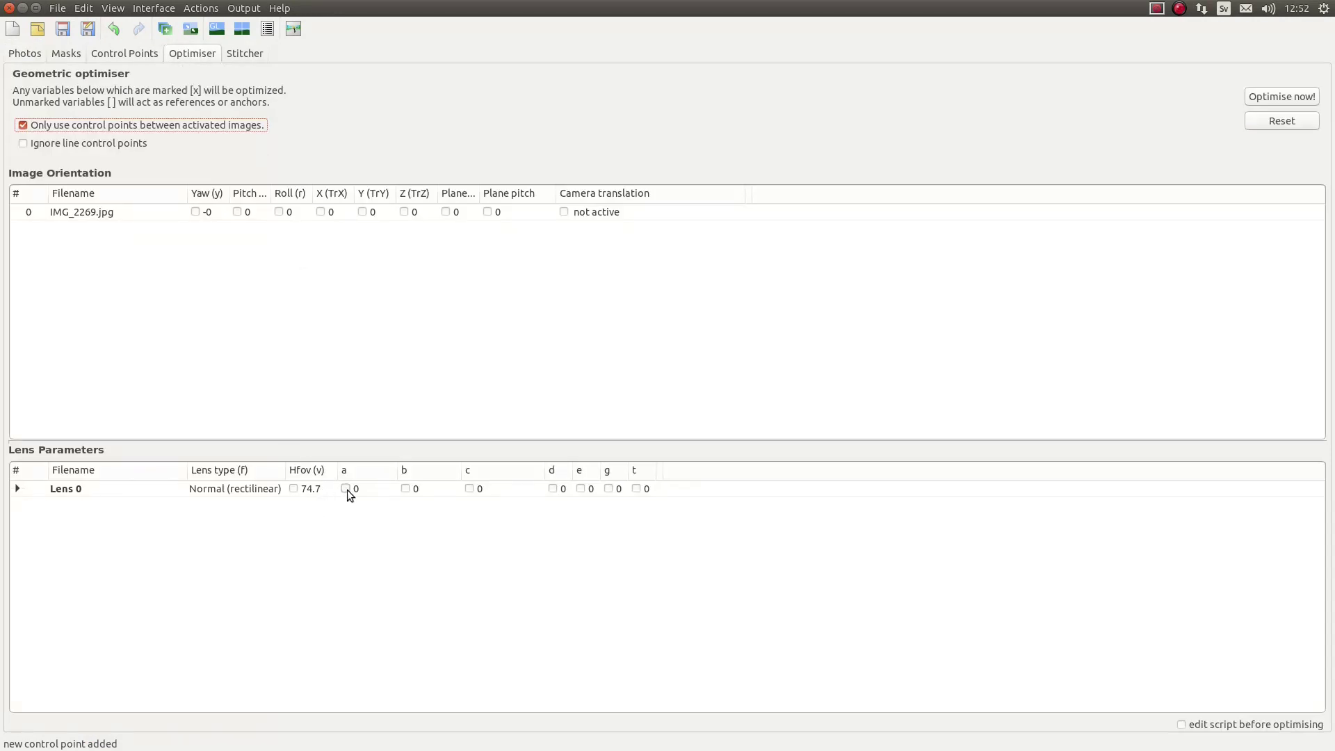
click(470, 489)
click(1278, 97)
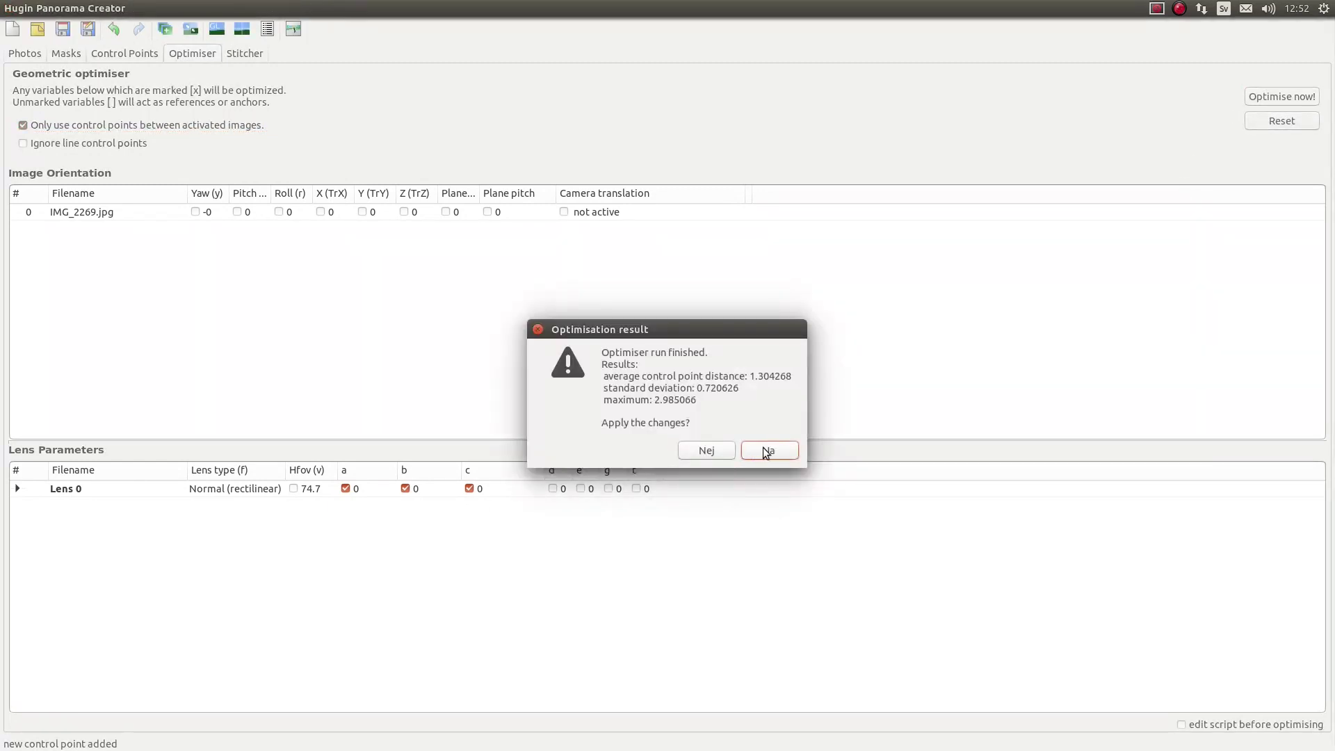
click(766, 451)
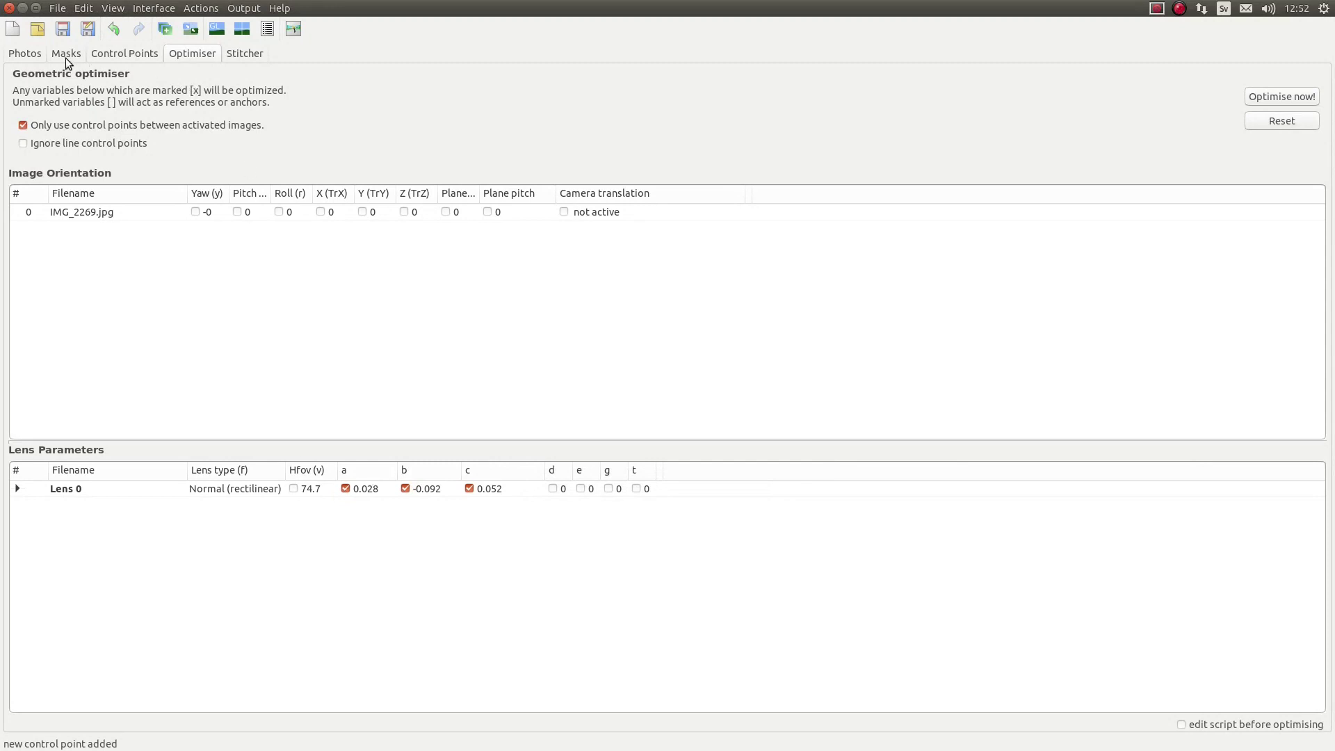
Save the IMG_2269.jpg lens parameters over the existing 24mm.ini in Test radera
click(35, 54)
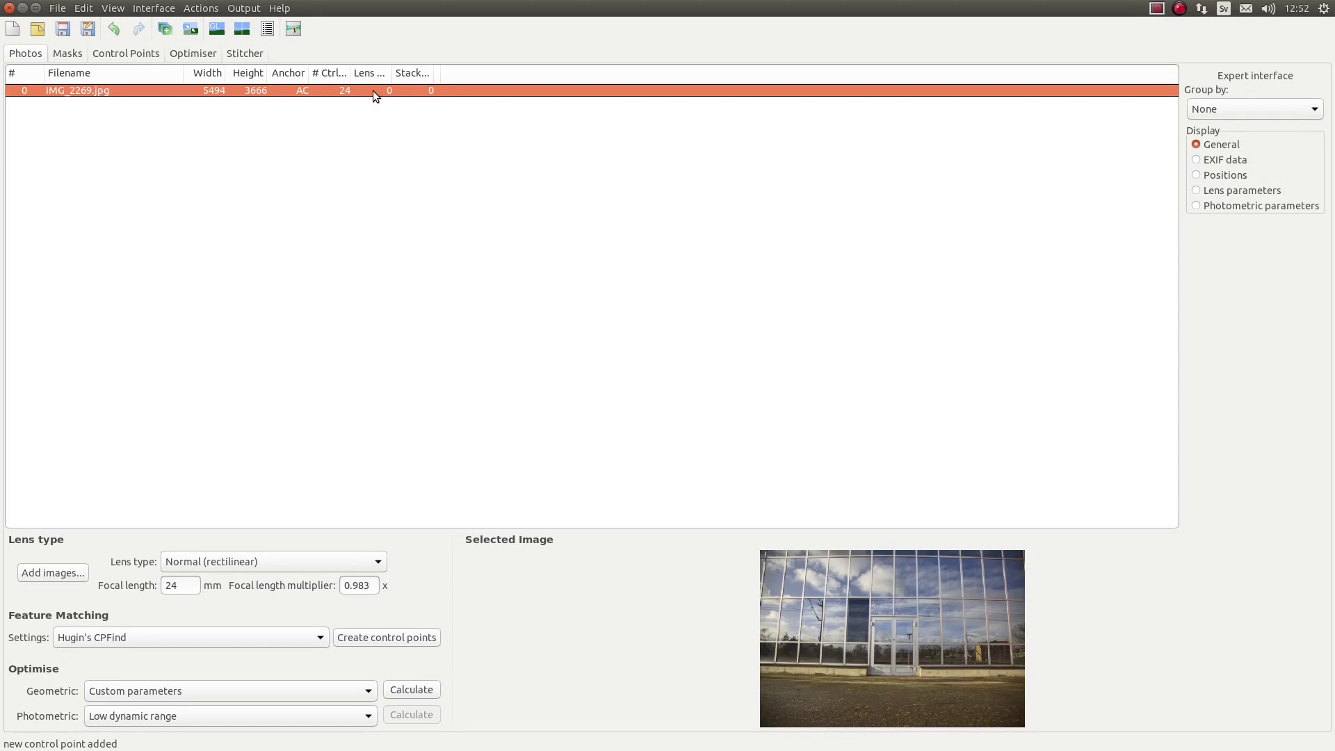
right_click(373, 91)
mouse_move(420, 216)
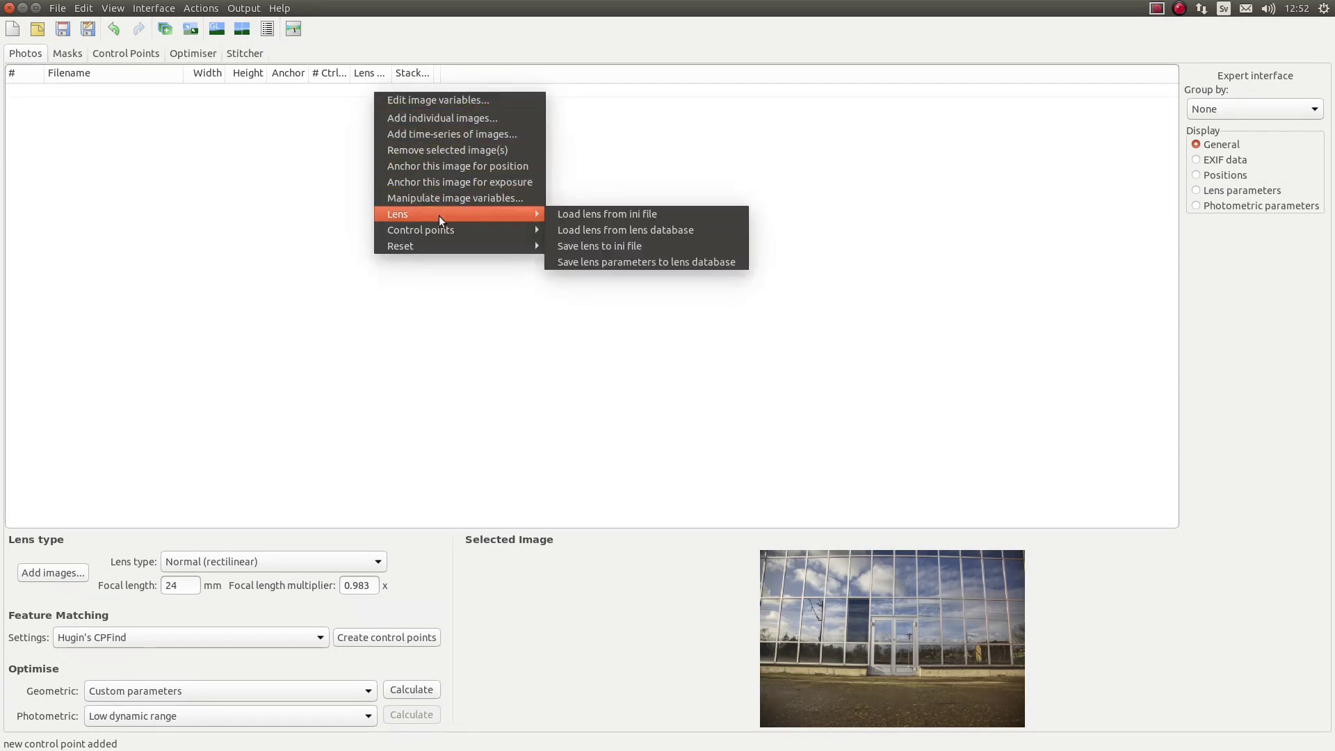
click(646, 248)
click(456, 280)
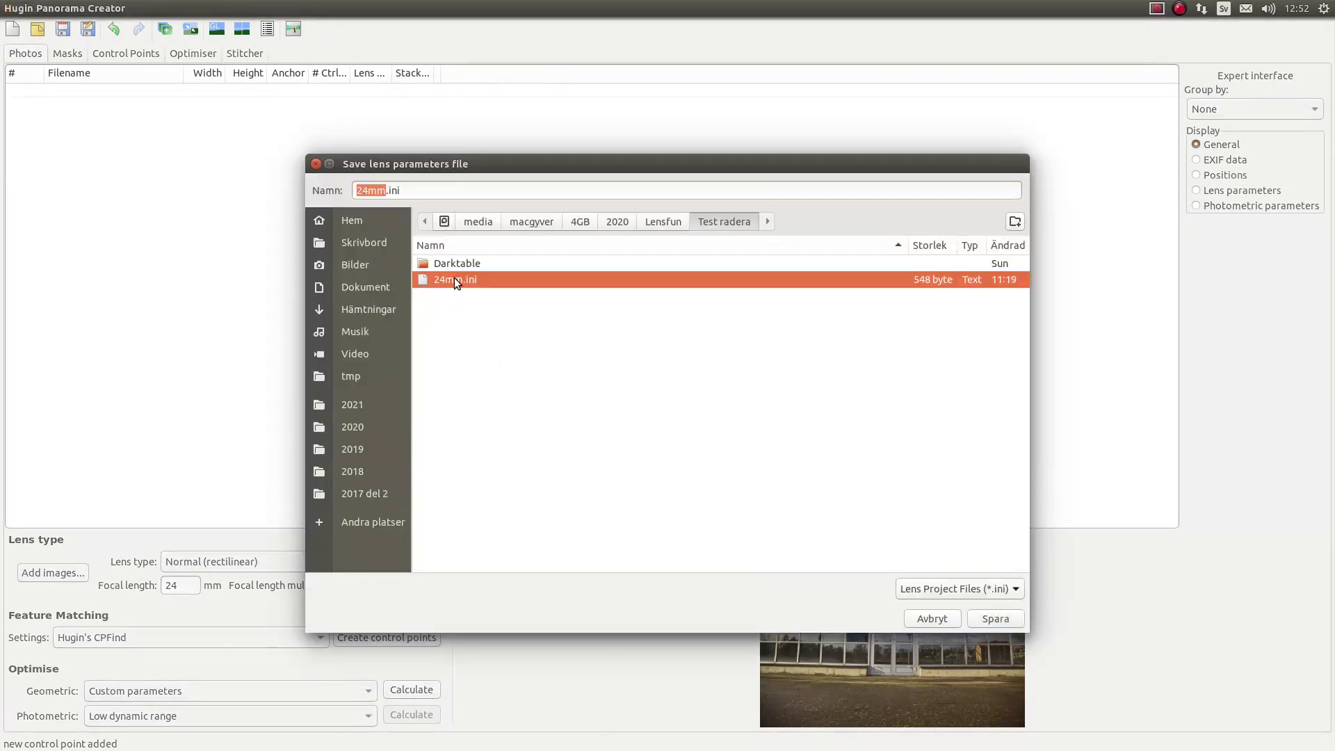
click(996, 621)
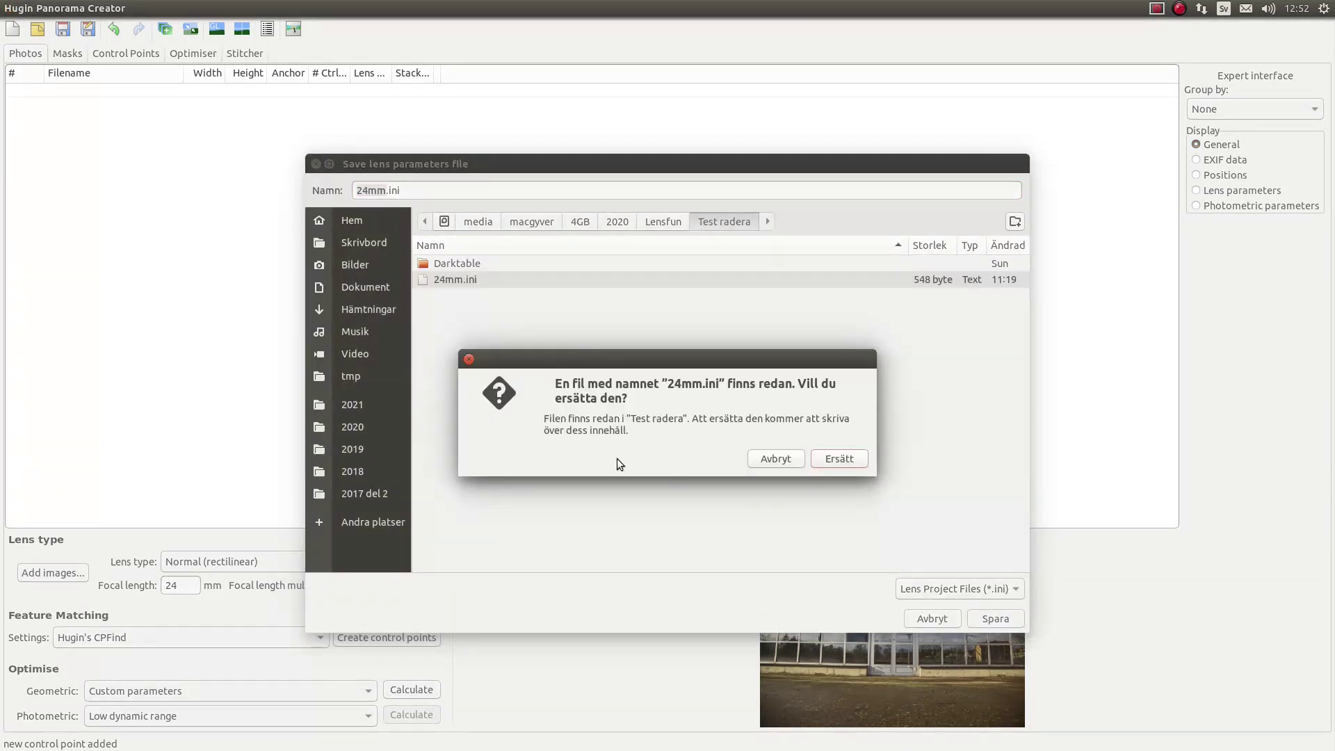
click(843, 461)
mouse_move(7, 136)
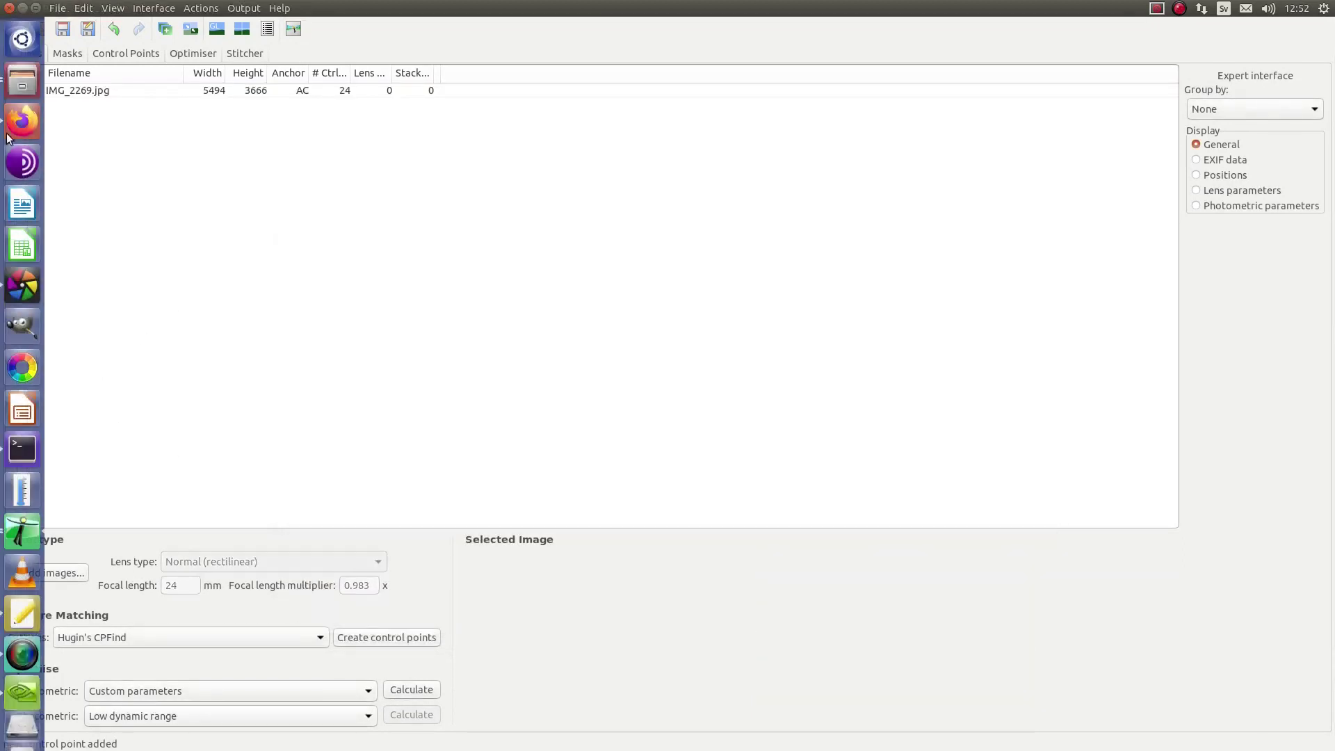
click(23, 82)
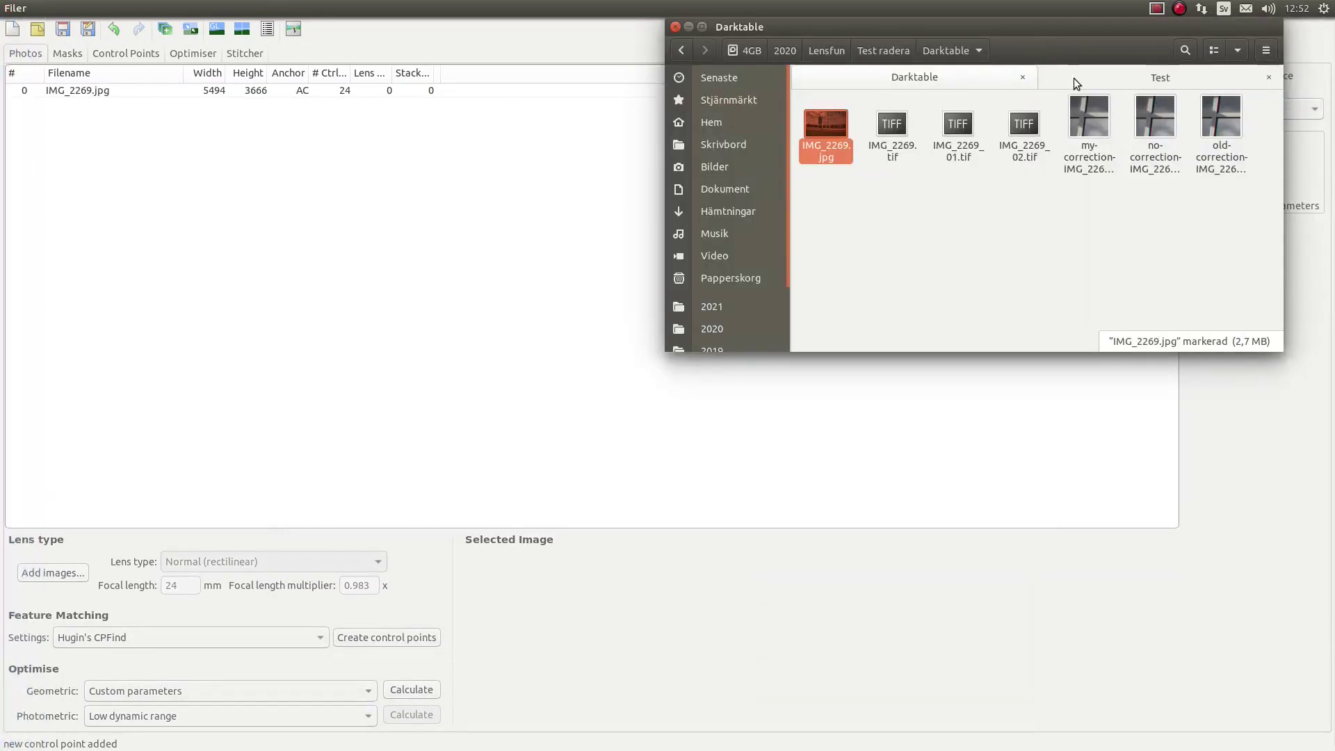
Open 24mm.ini from Test radera in gedit, closing the outdated copy and reopening it
click(903, 51)
double_click(898, 115)
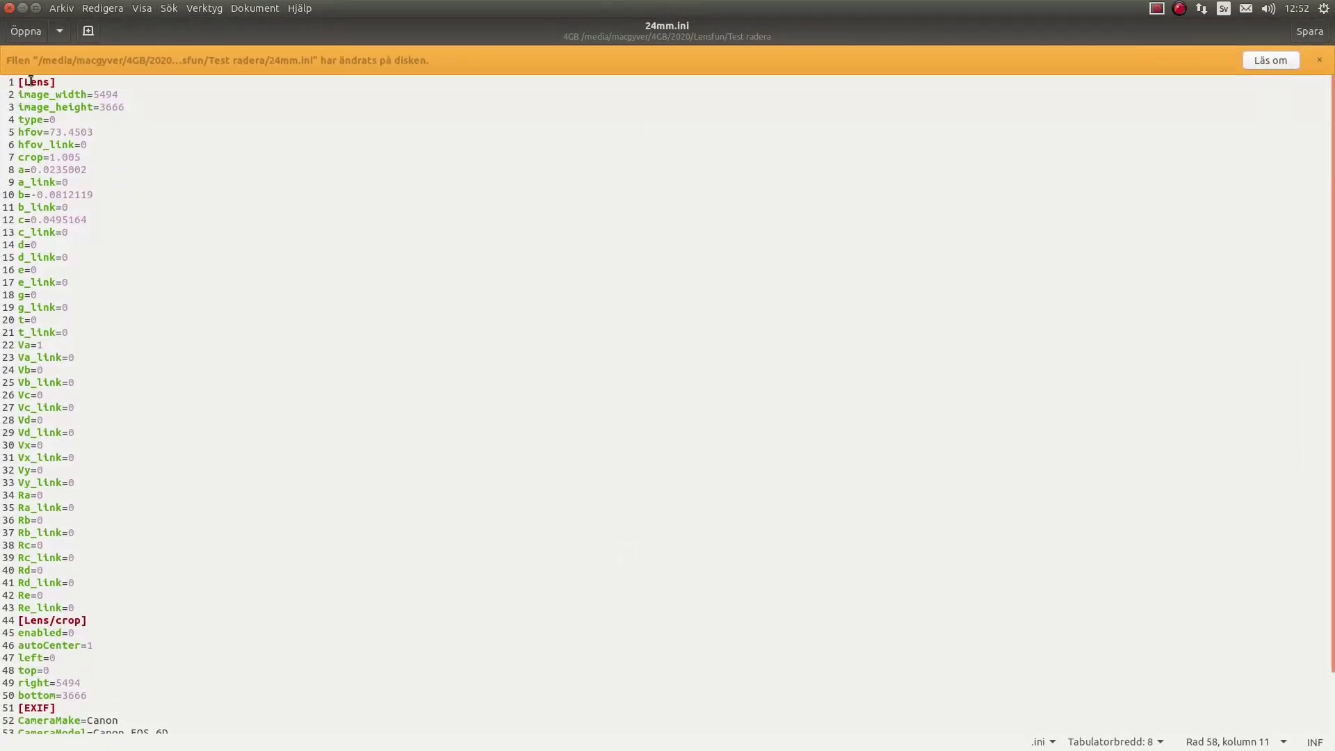
click(9, 7)
scroll(4, 678, down, 3)
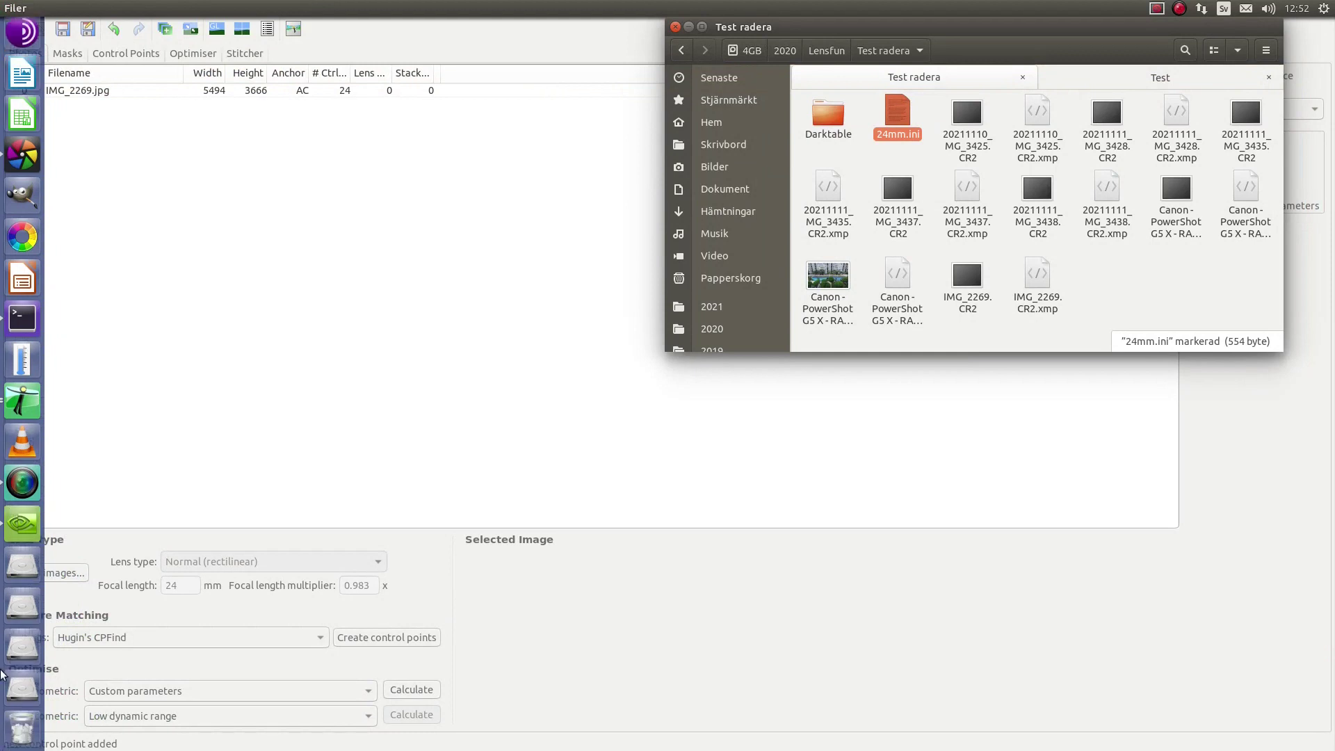
double_click(889, 108)
Highlight the saved values a=0.0281581 on line 8 and c=0.0521352 on line 12
scroll(160, 174, up, 1)
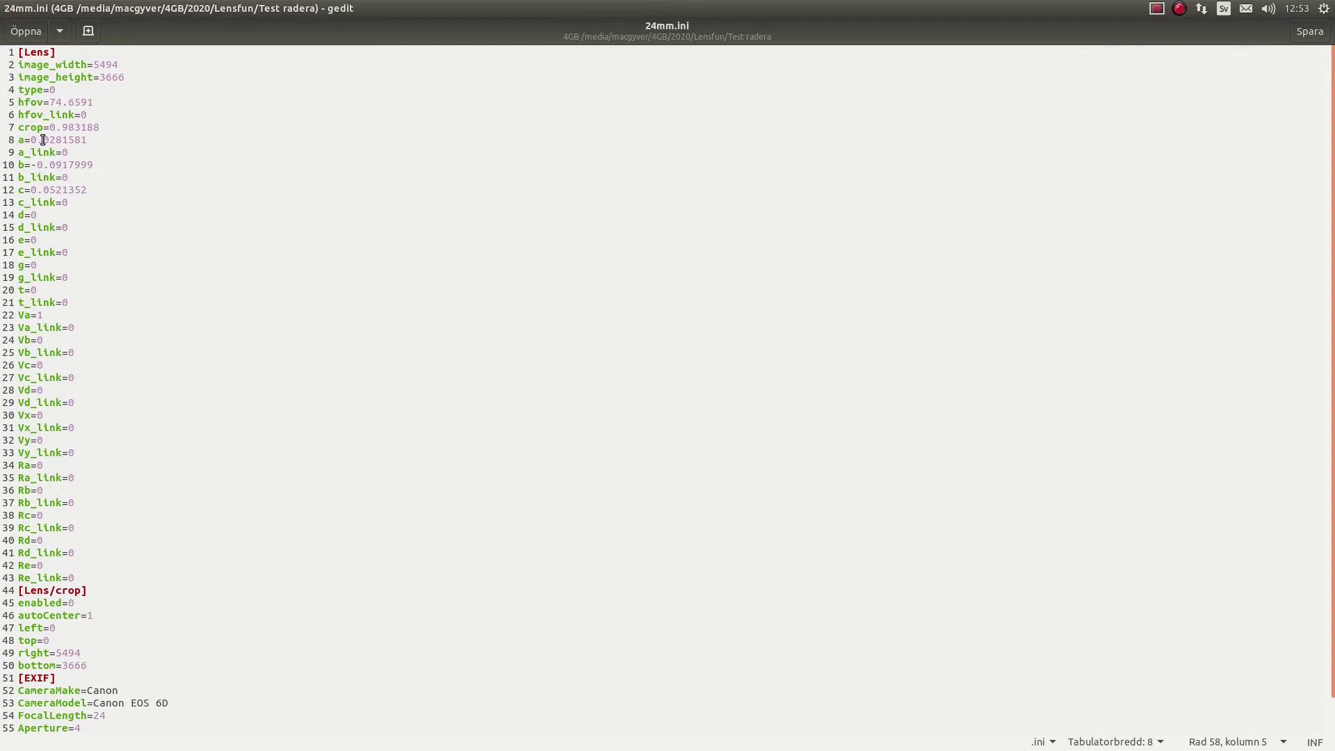
drag(29, 139, 94, 165)
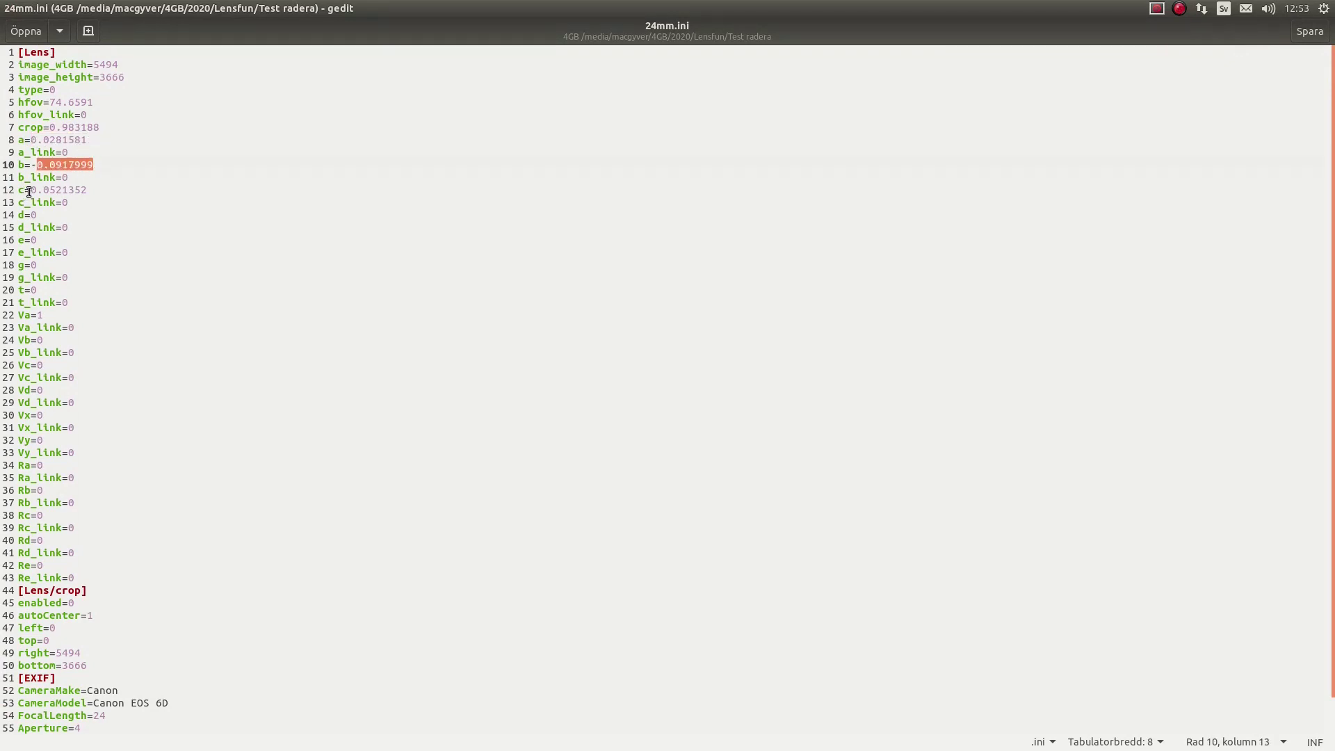
drag(29, 192, 87, 191)
click(109, 192)
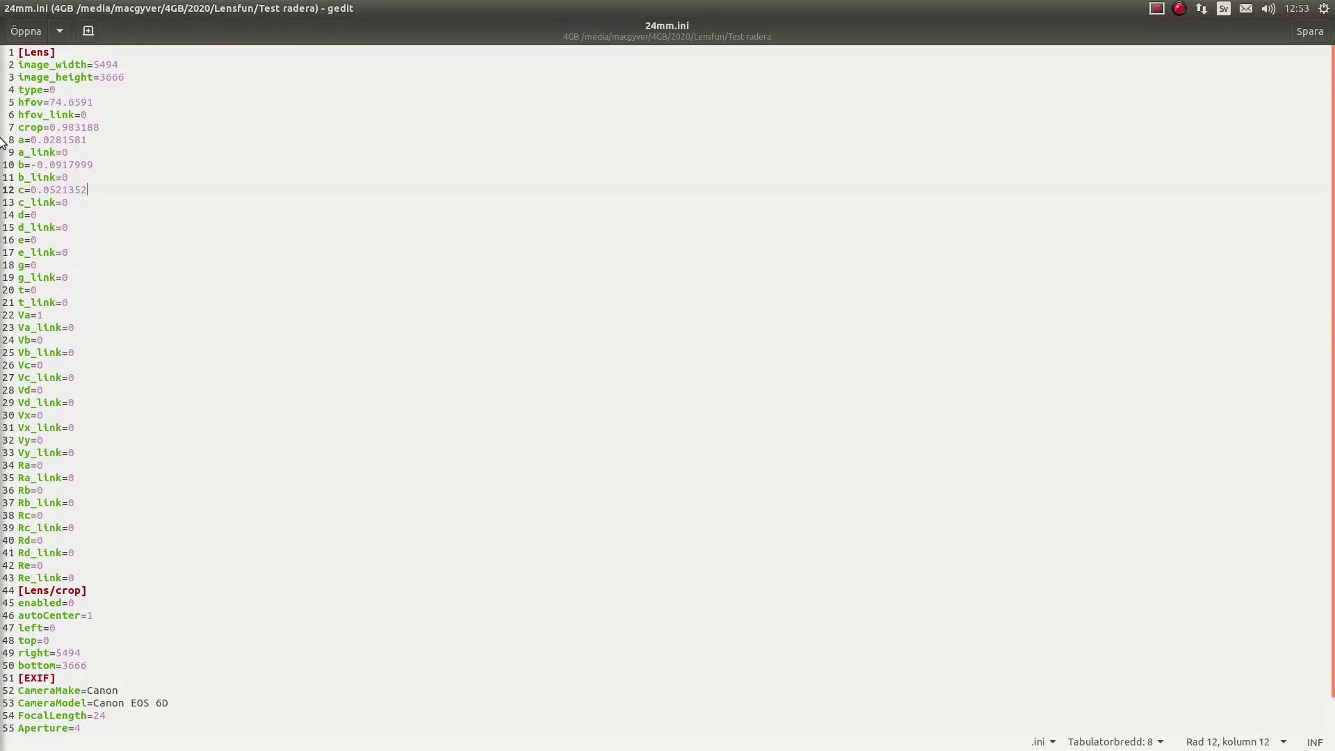
mouse_move(2, 118)
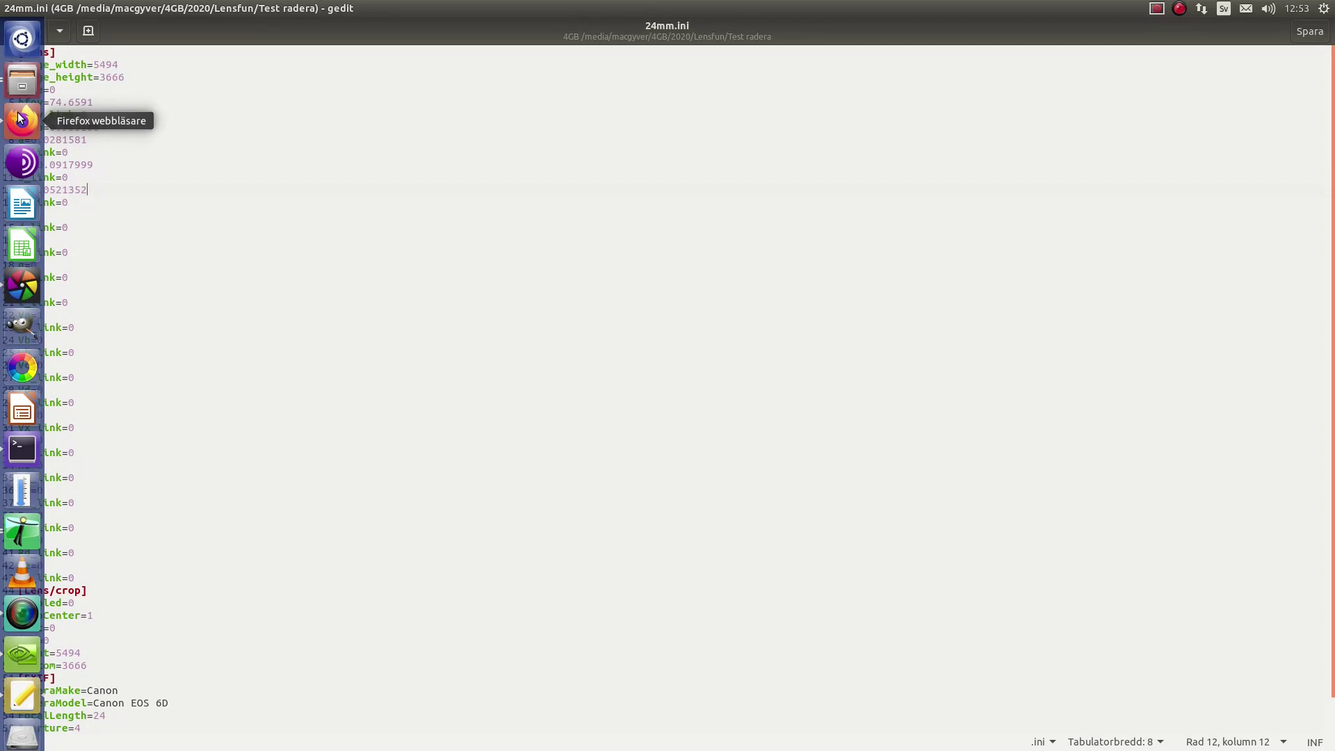
In Firefox, go to lensfun's data/db listing on GitHub and open slr-canon.xml
click(19, 121)
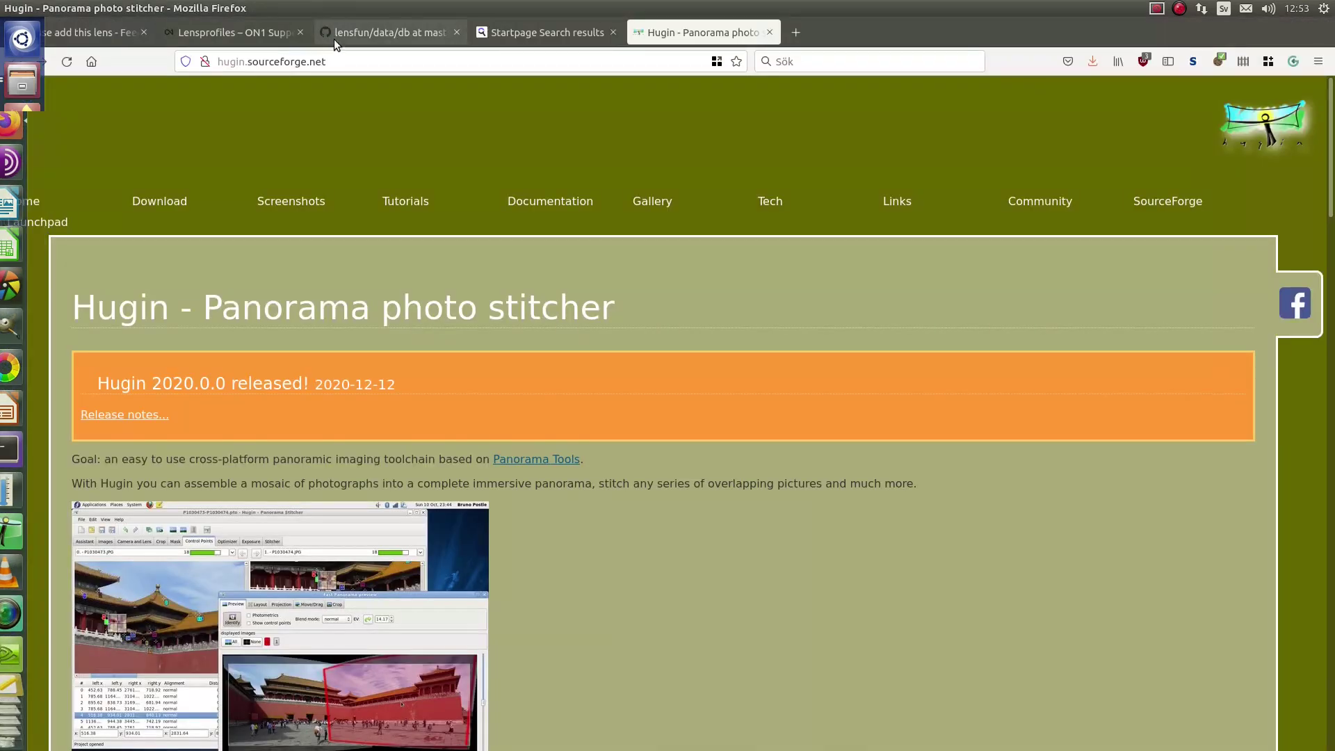
click(401, 38)
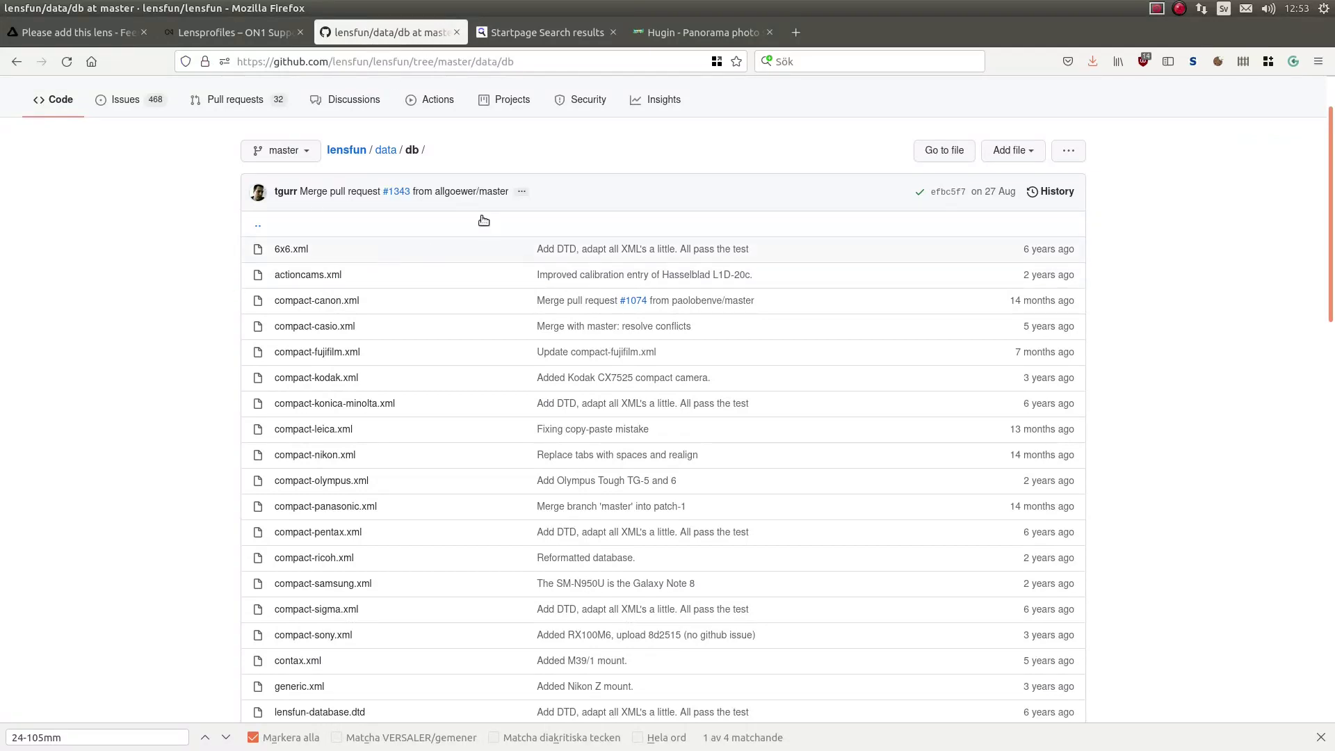
scroll(136, 469, down, 4)
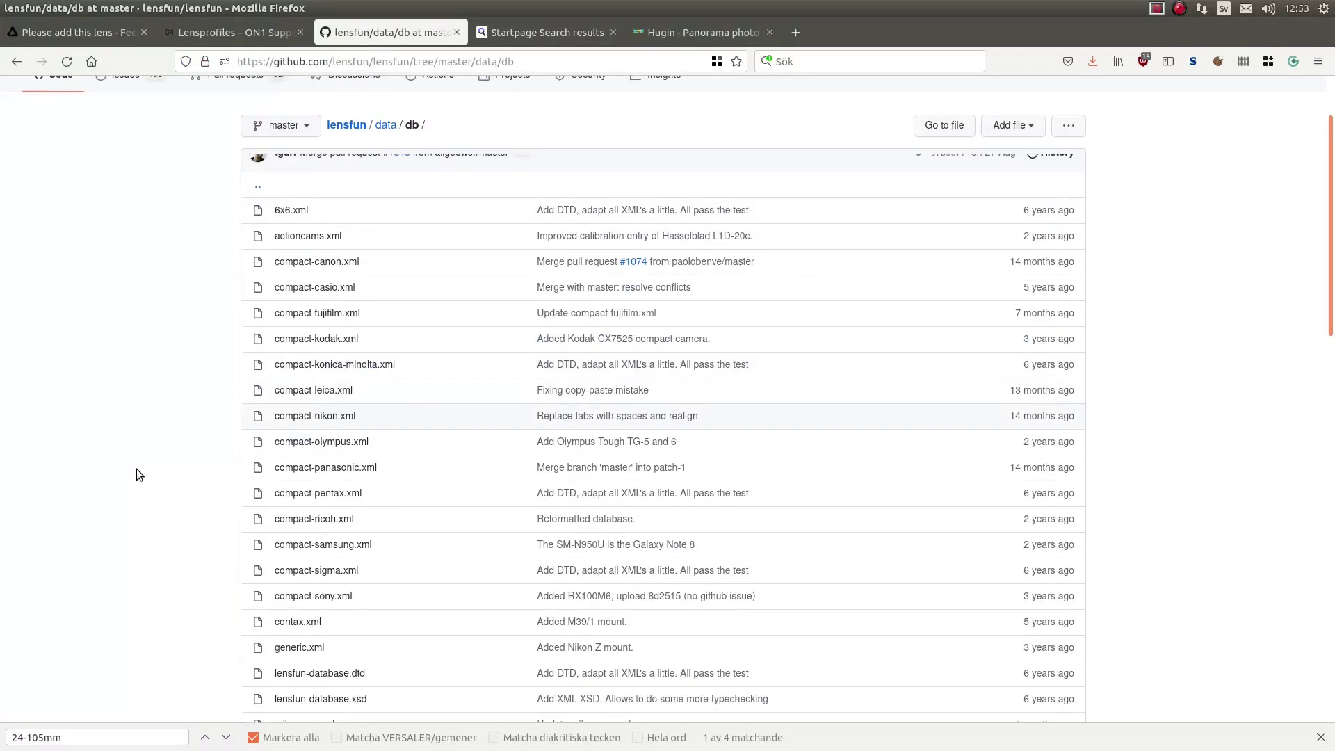
scroll(432, 446, down, 3)
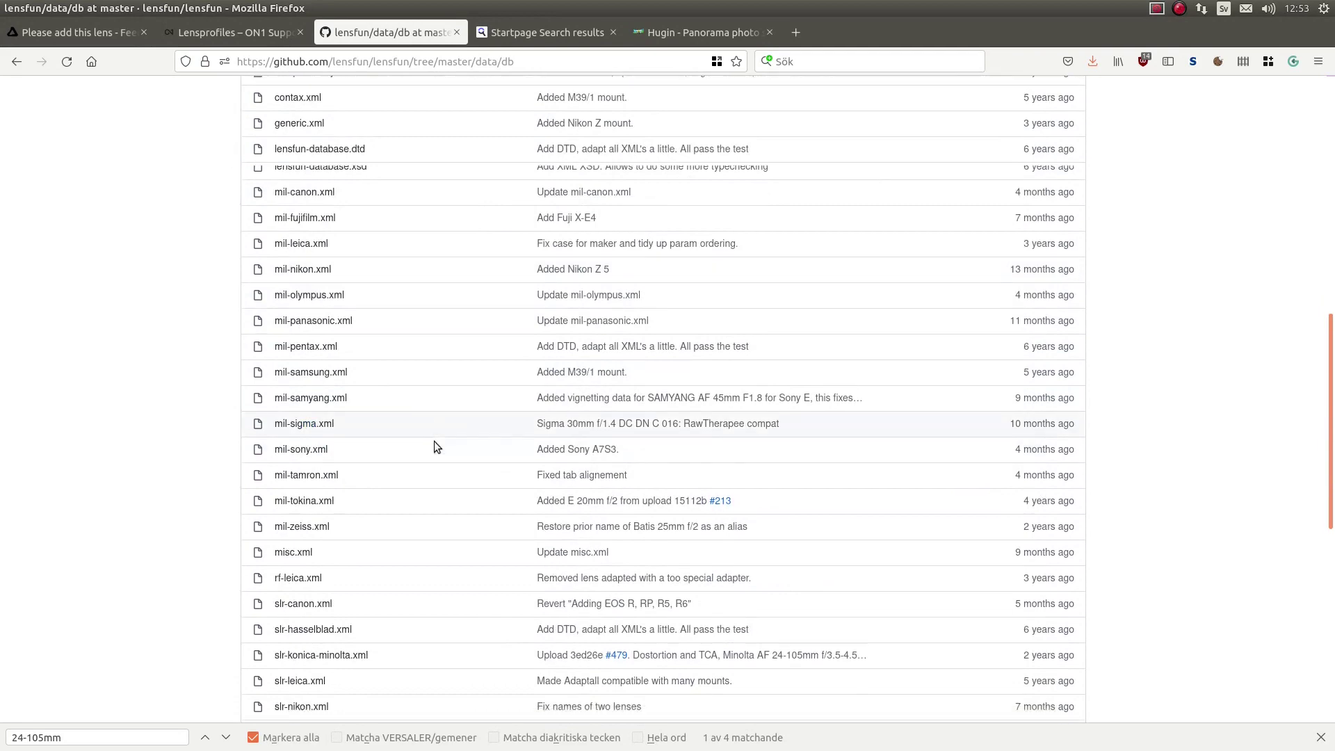
scroll(399, 437, up, 5)
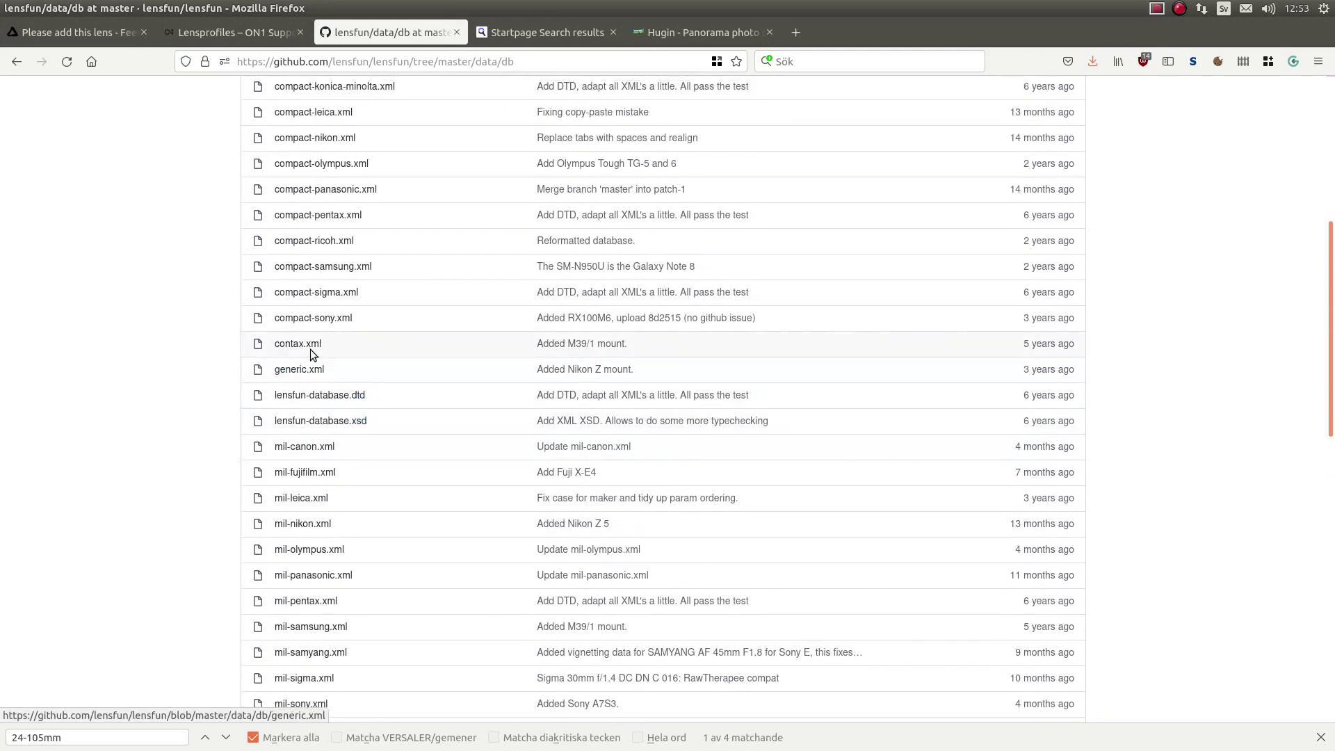
scroll(306, 452, down, 3)
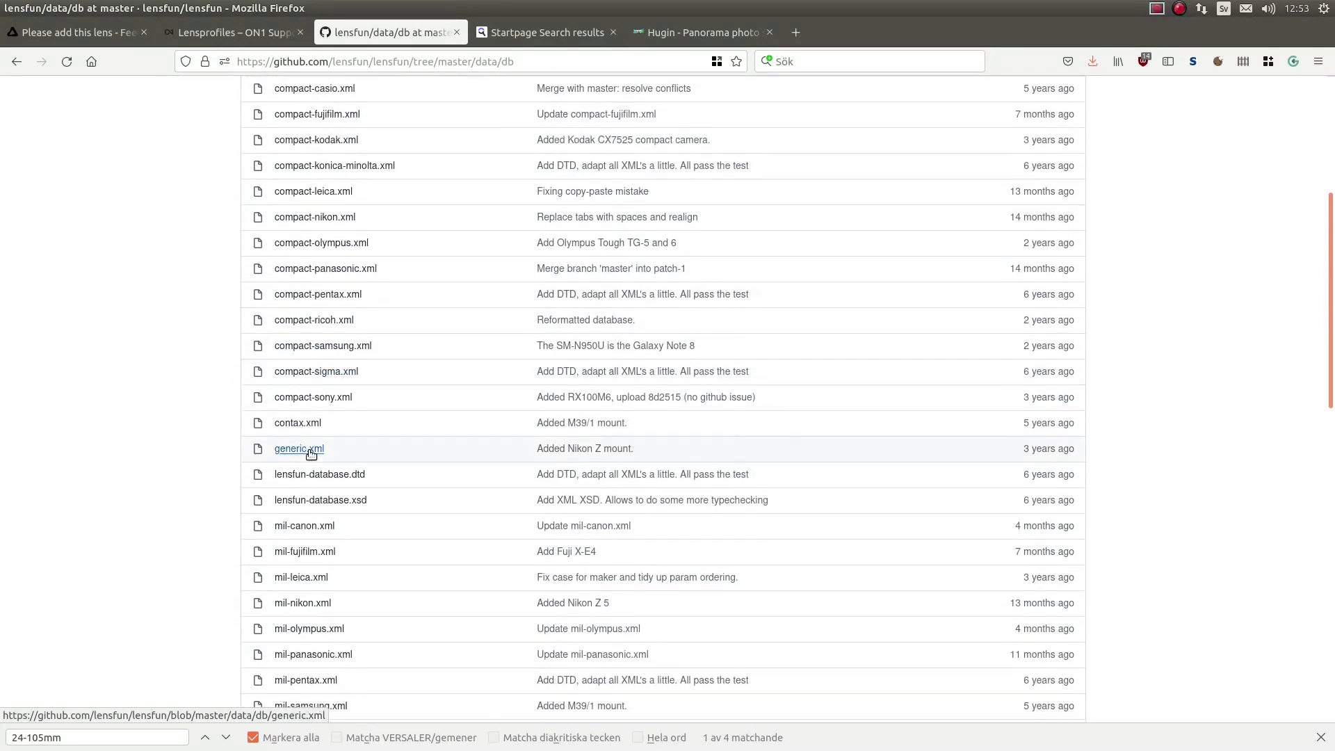
scroll(311, 455, down, 5)
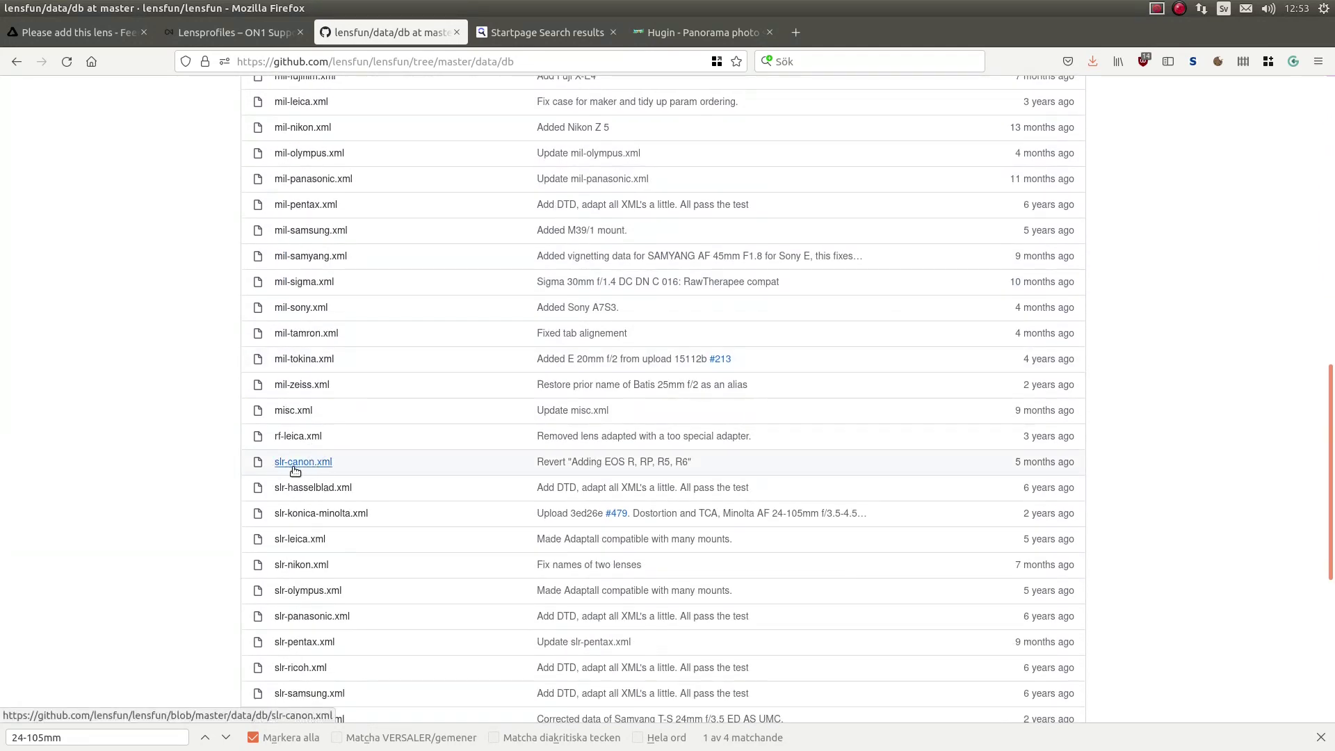
click(289, 462)
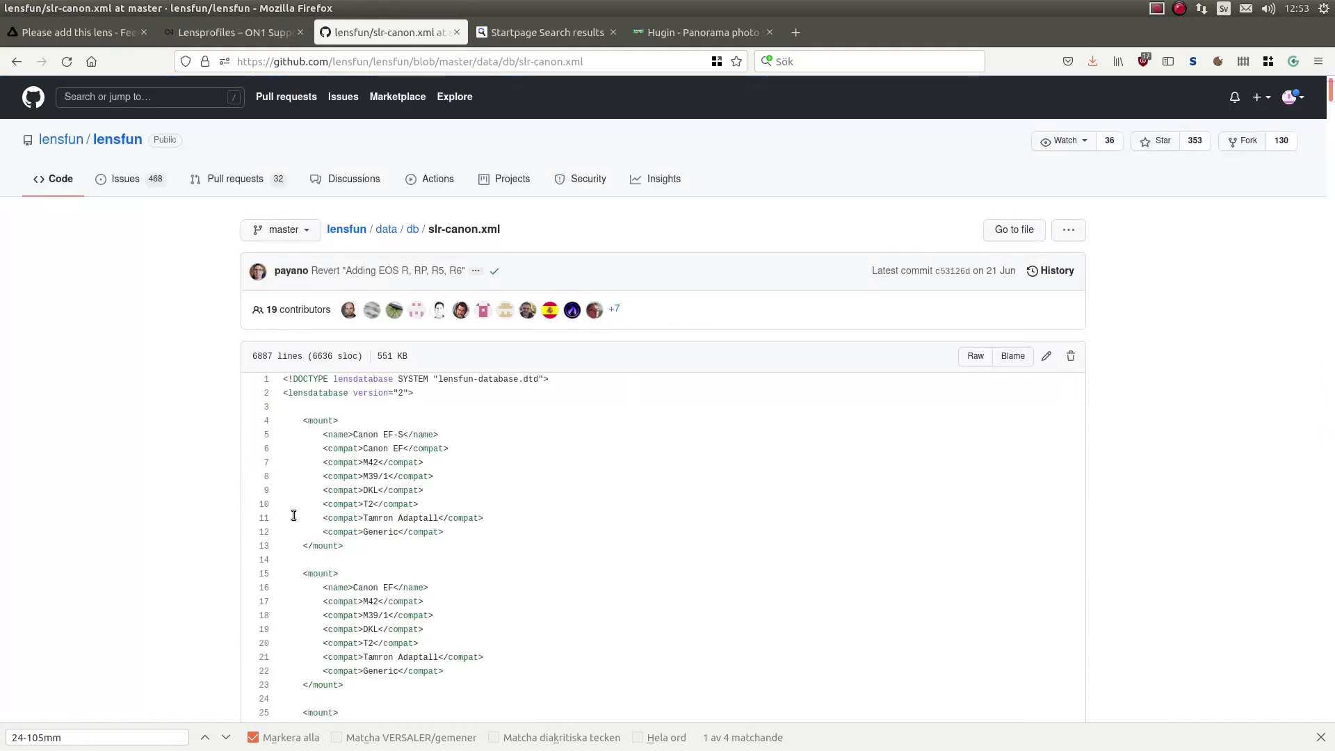
Scroll through slr-canon.xml past the mount and camera entries to the lens calibration data
scroll(506, 458, down, 1)
scroll(506, 461, down, 3)
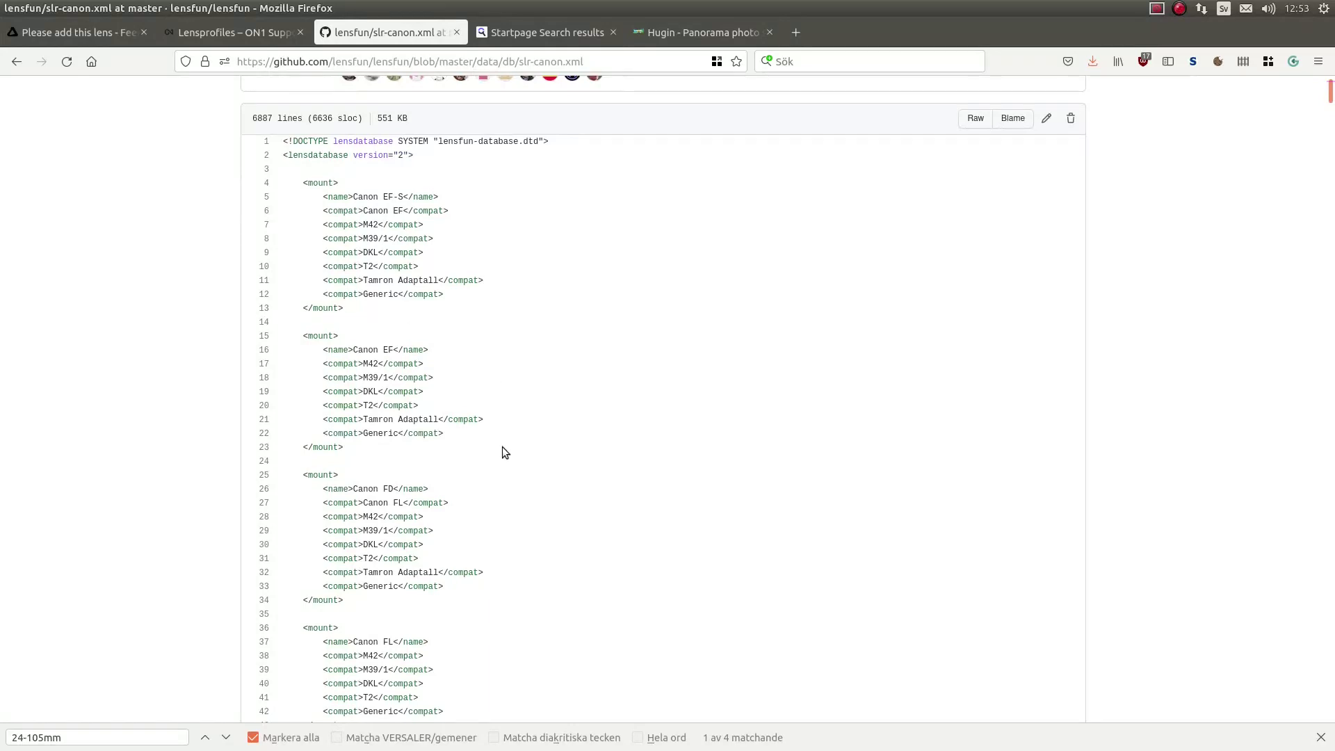
scroll(506, 452, down, 20)
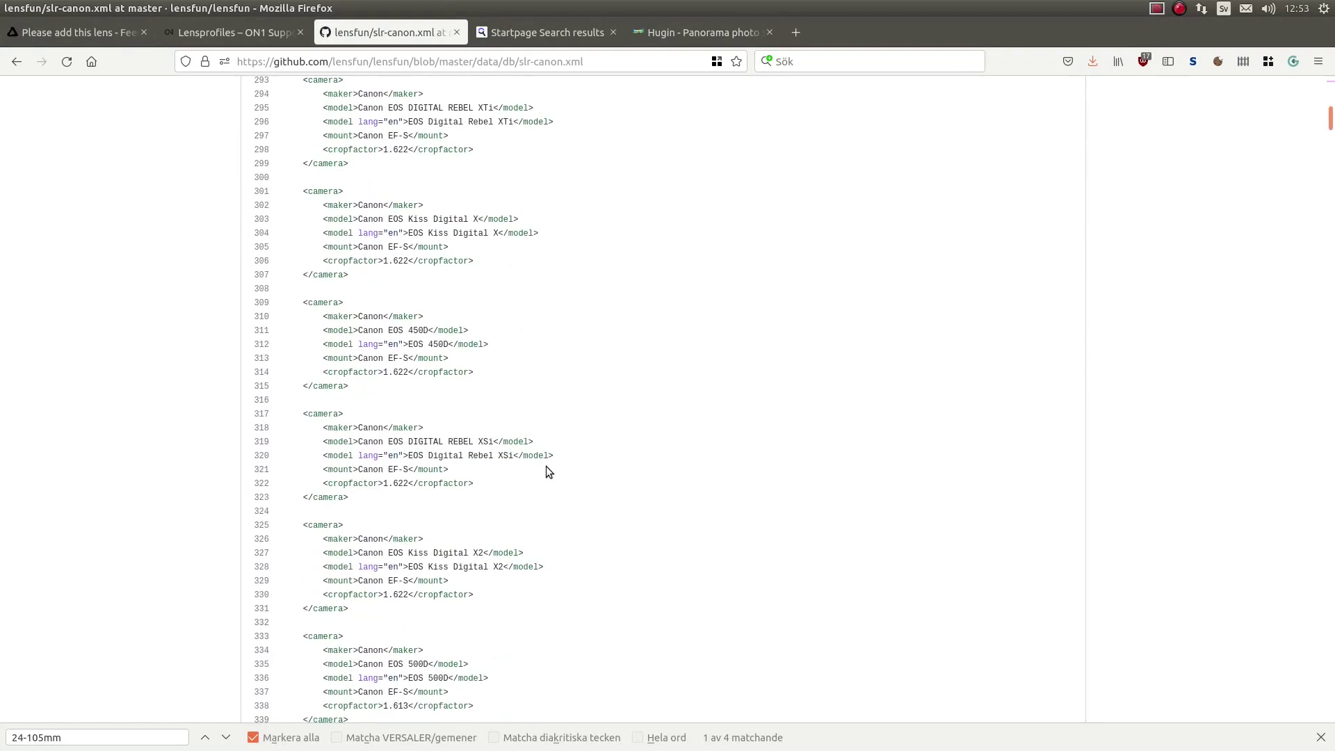
scroll(548, 473, down, 18)
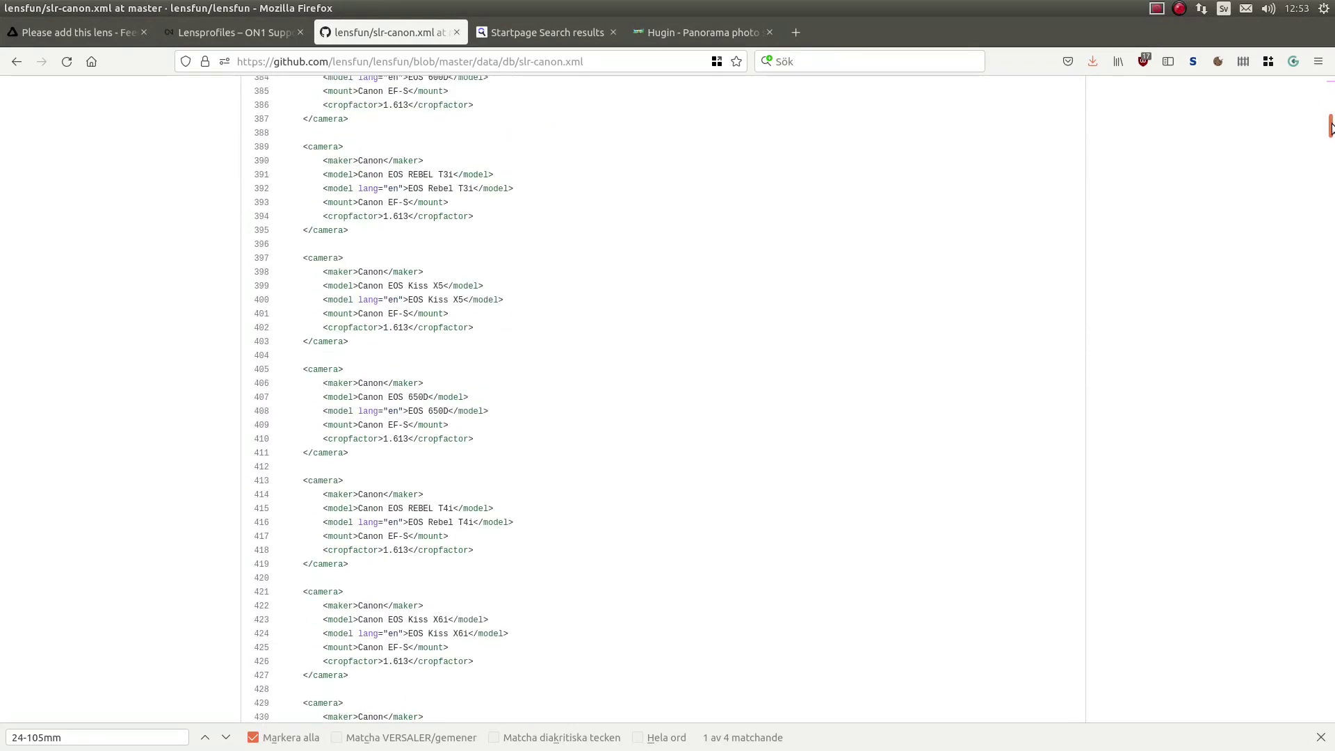
drag(1331, 128, 1322, 218)
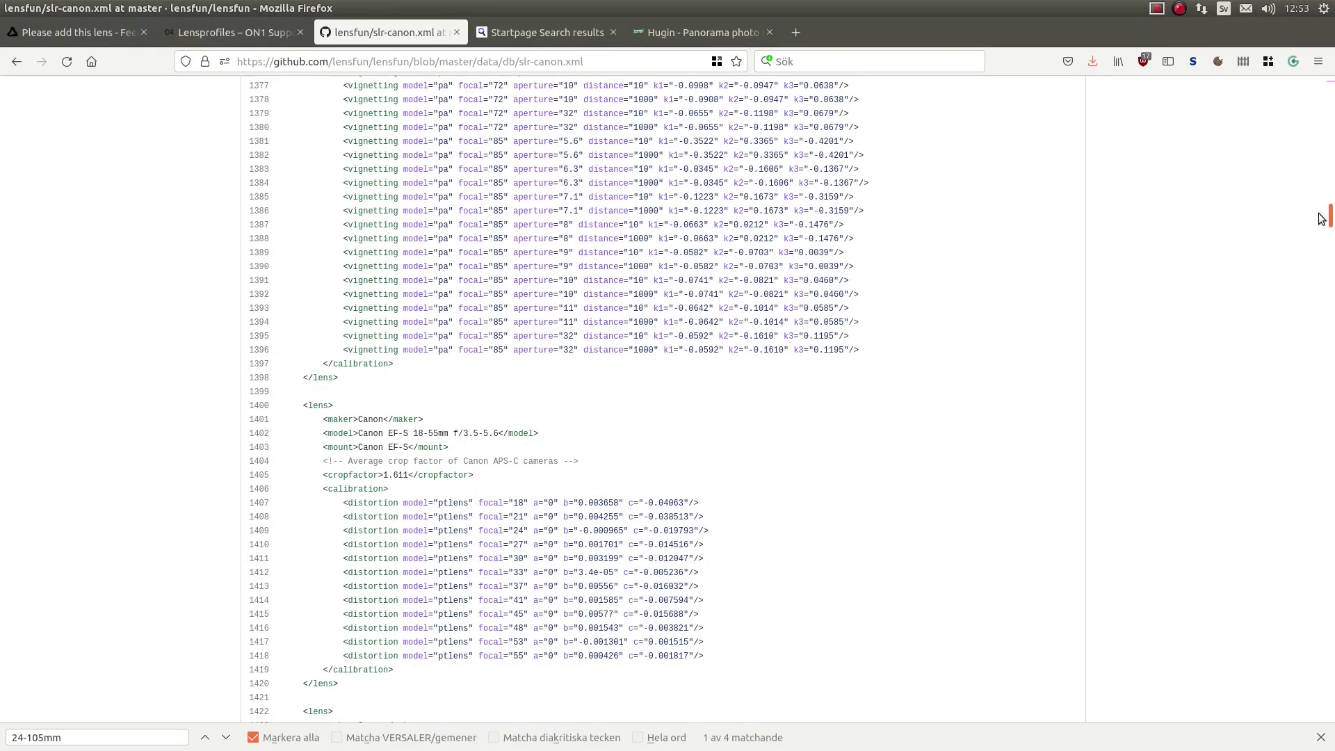
scroll(393, 404, down, 10)
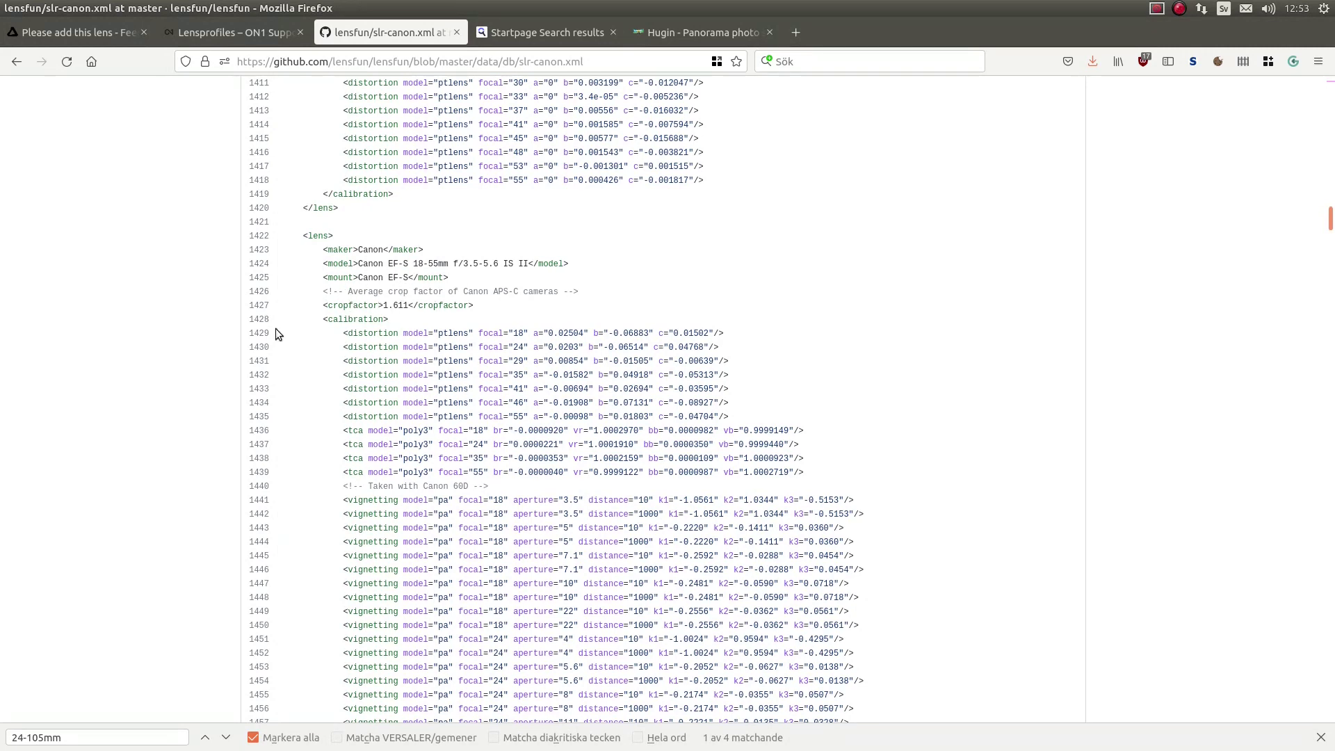
Jump to the Canon EF 24-105mm f/4L IS USM entry and mark its 24 mm distortion line
click(226, 738)
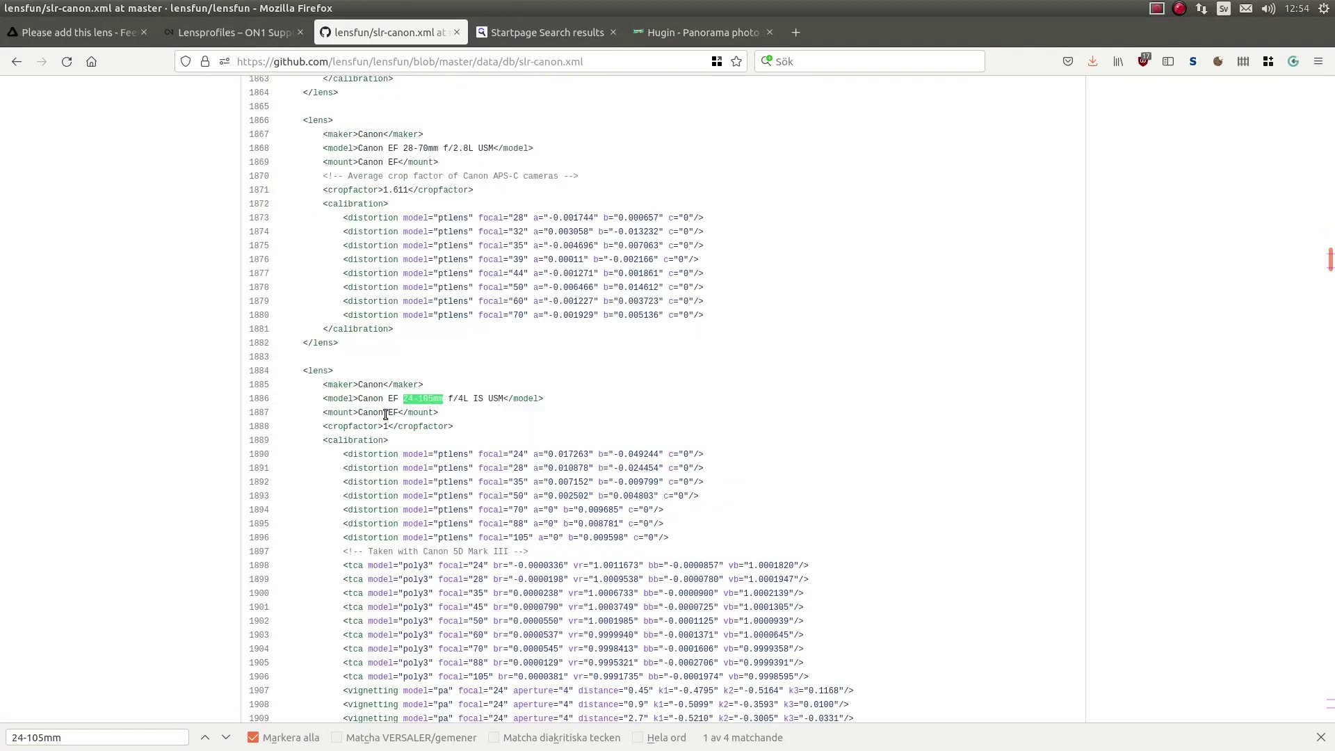
click(347, 408)
scroll(350, 456, down, 3)
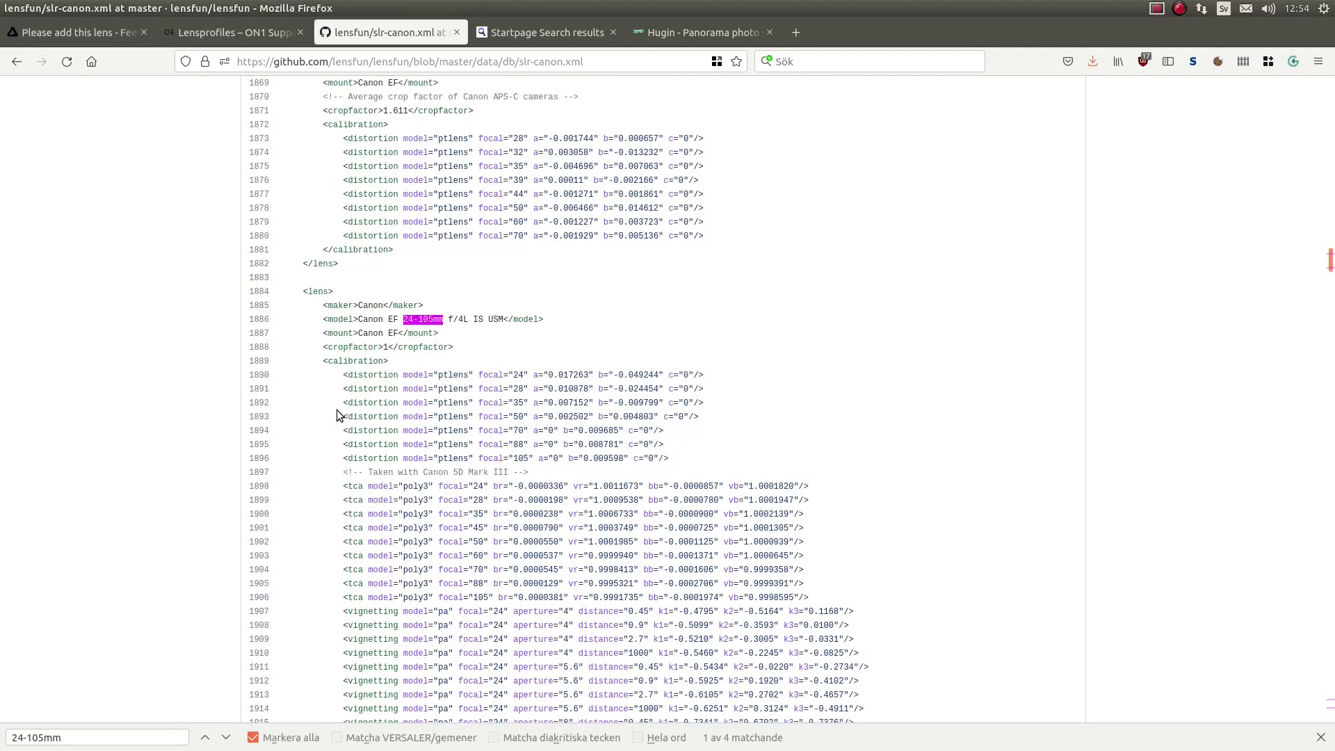
scroll(342, 449, down, 6)
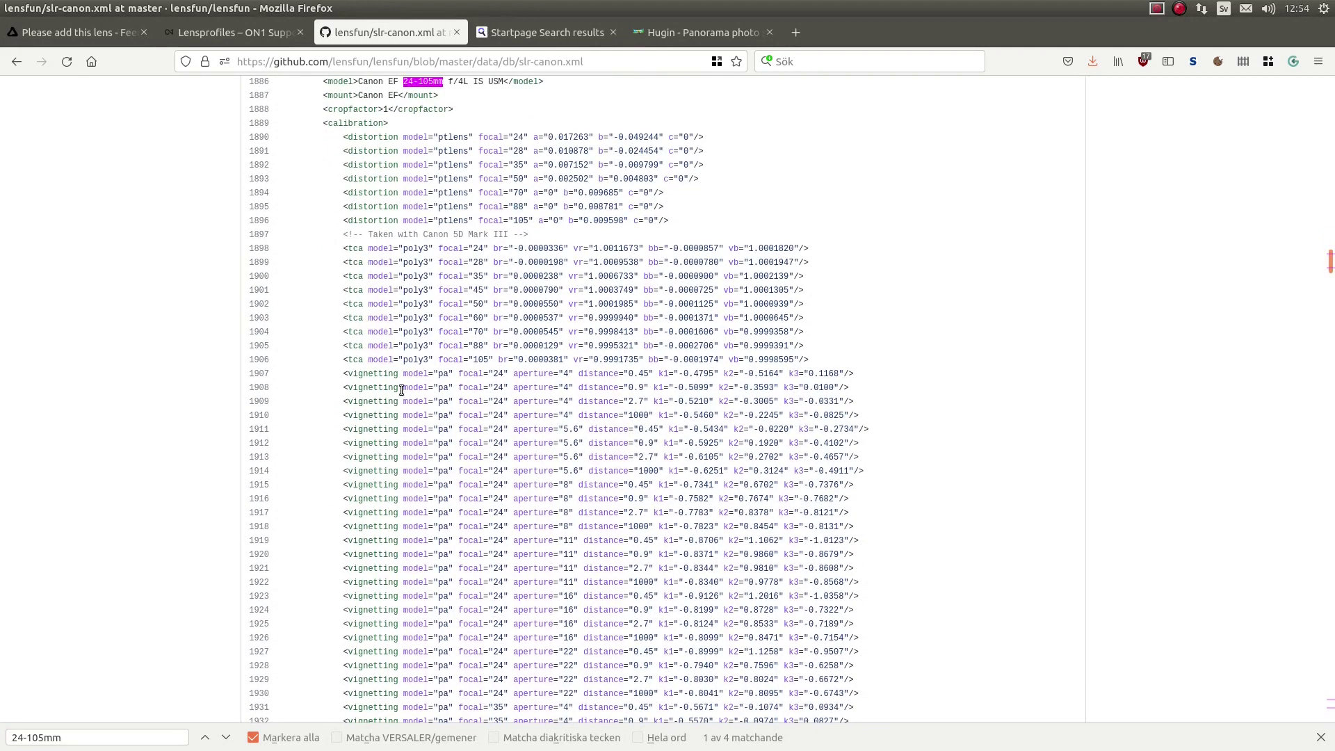
scroll(402, 390, up, 5)
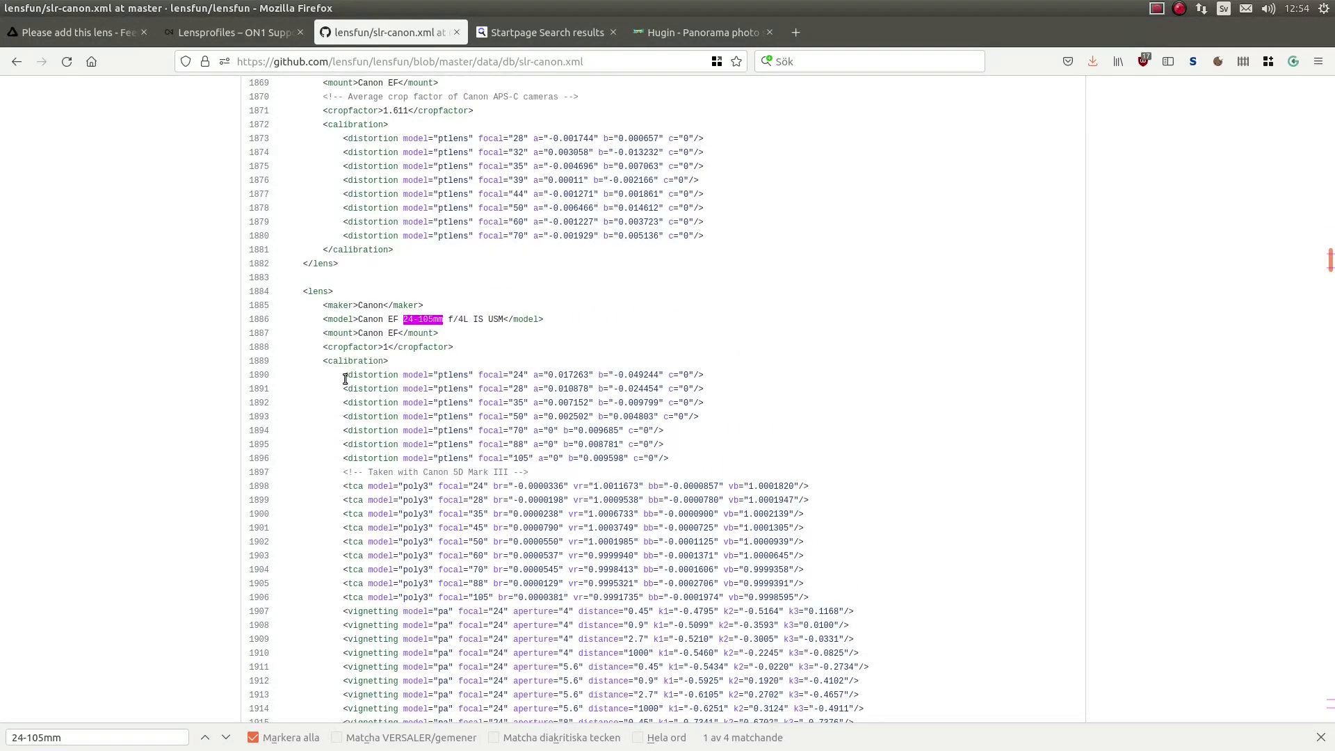
drag(342, 375, 395, 377)
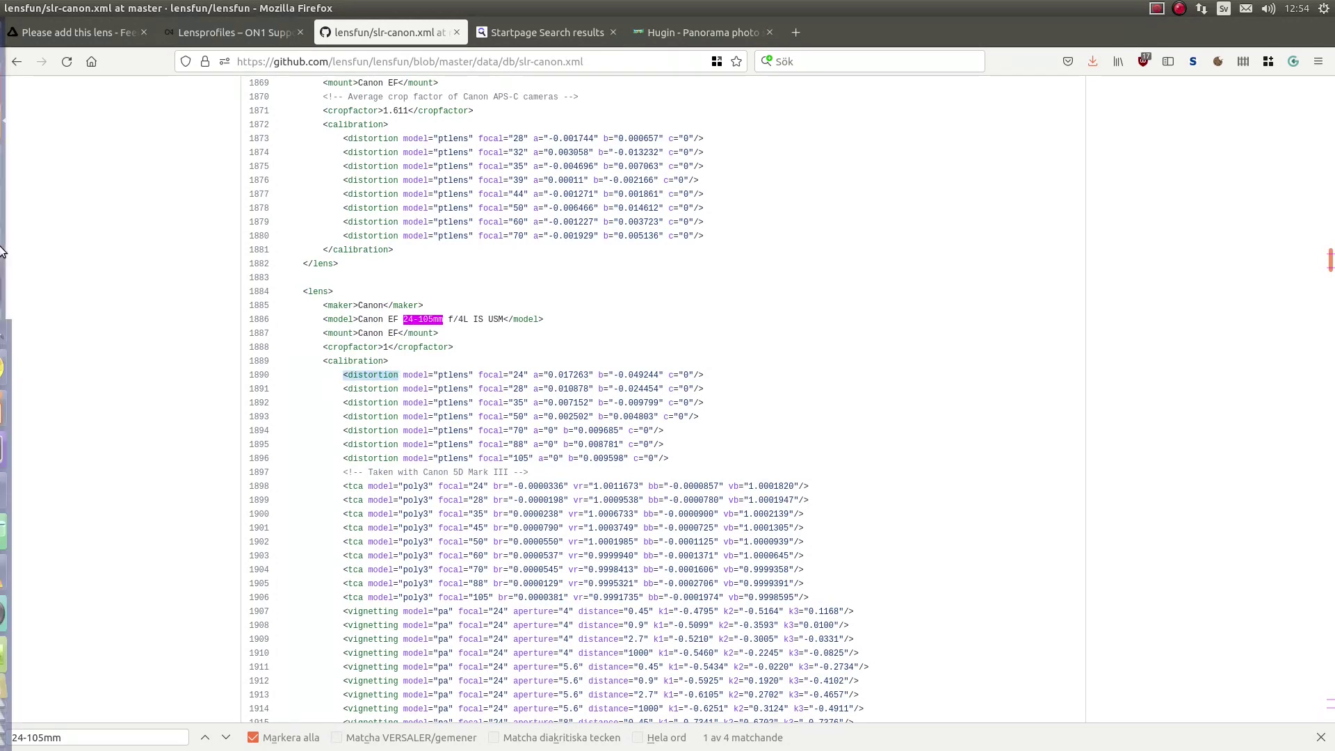
Check darktable's Canon EF 24-105mm correction at 24 mm, then return to 24mm.ini in gedit
click(13, 297)
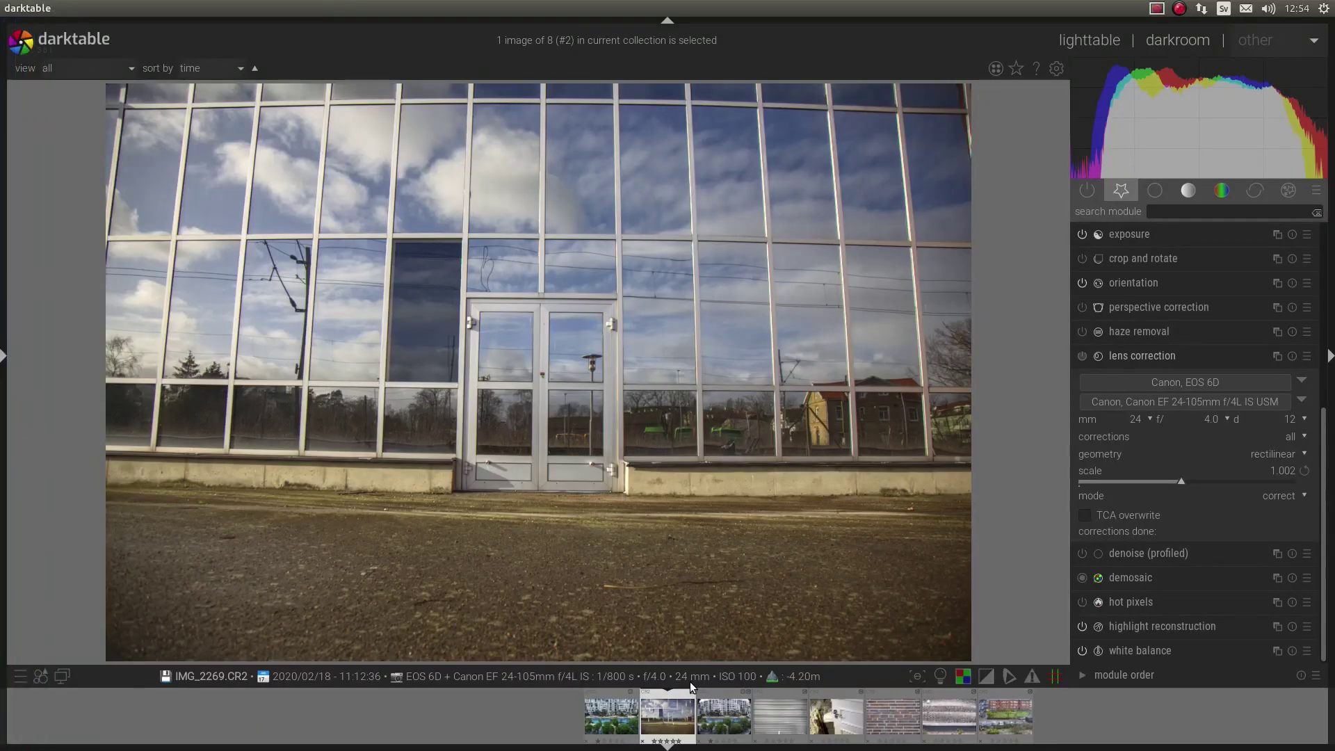
mouse_move(1, 495)
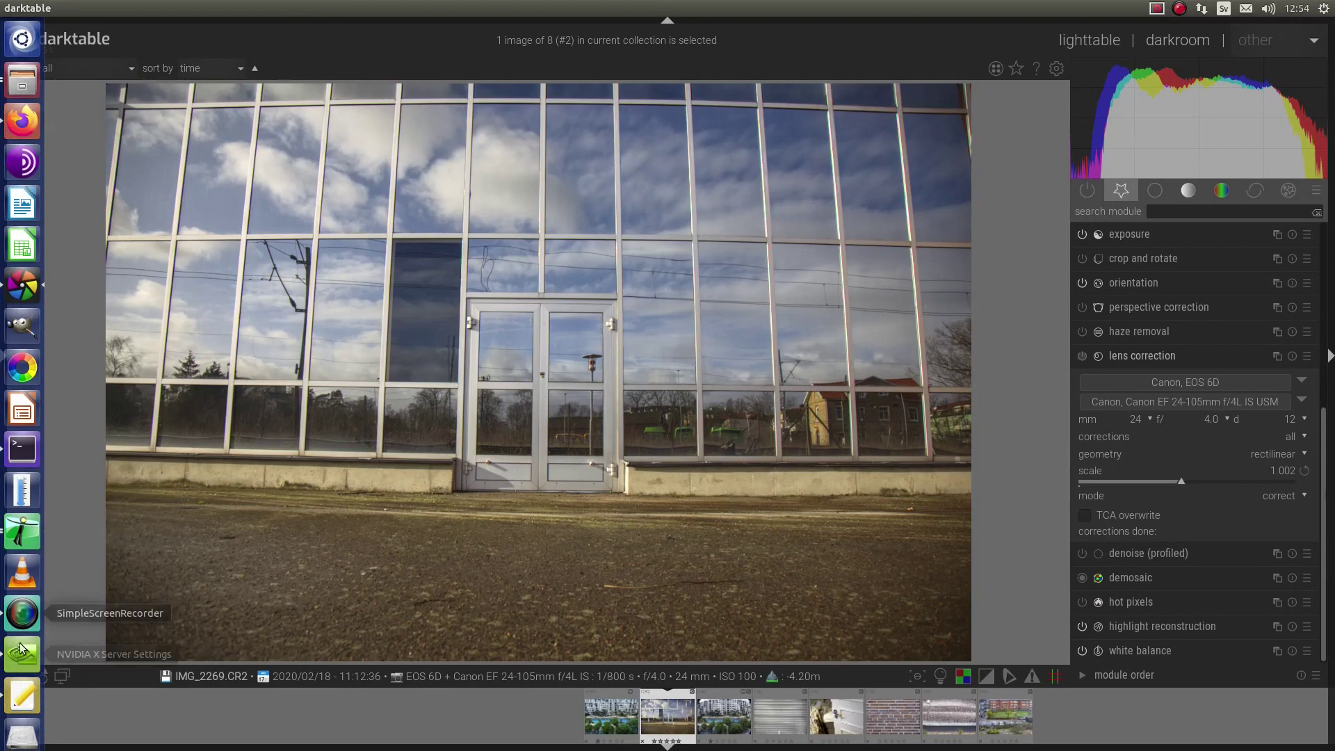
click(15, 699)
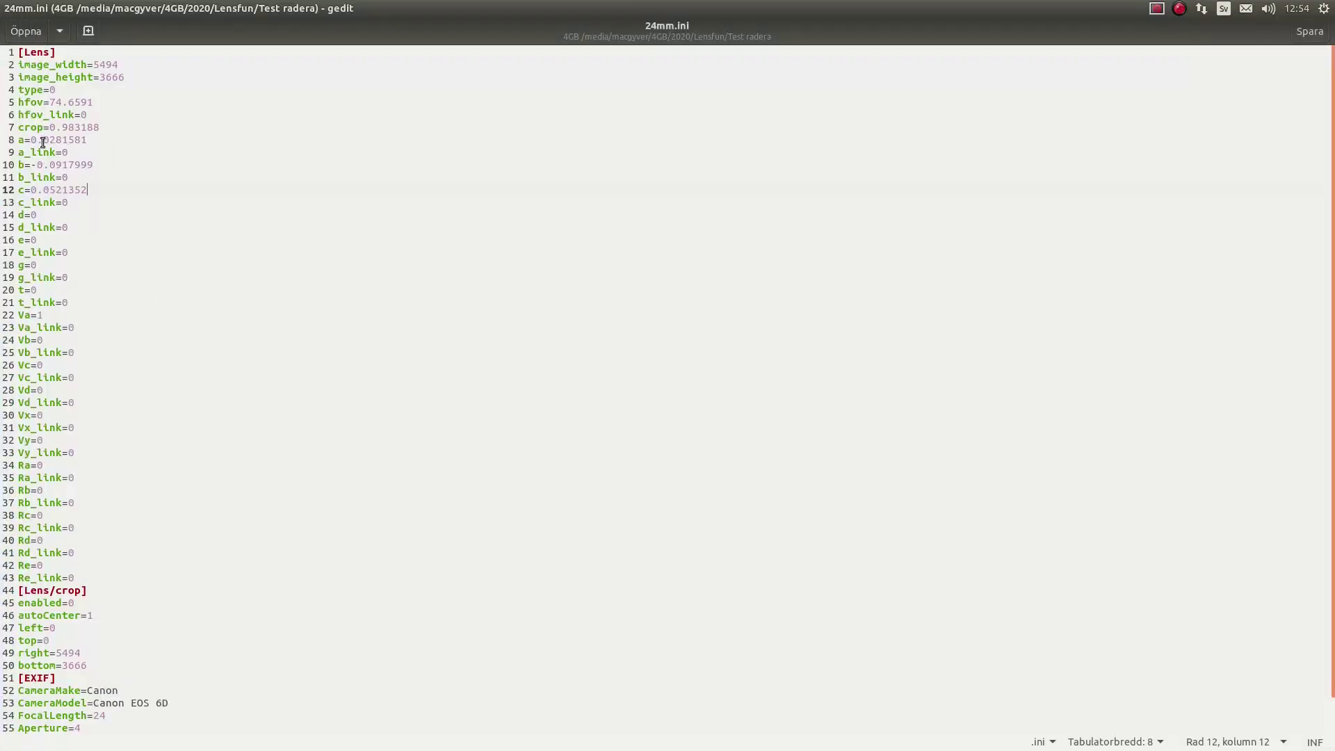
Read the a= and b= lines of 24mm.ini, then switch back to slr-canon.xml in Firefox
drag(19, 138, 80, 135)
click(23, 167)
click(22, 121)
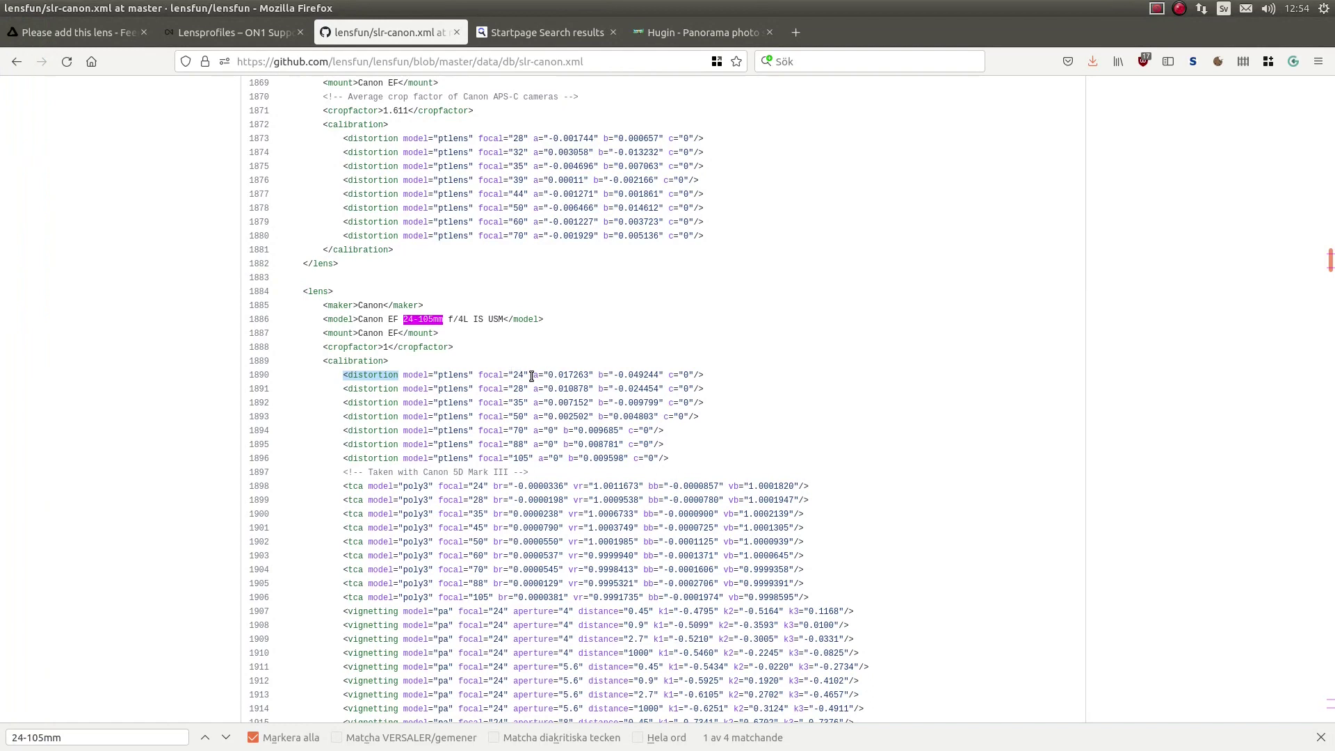
drag(531, 376, 660, 374)
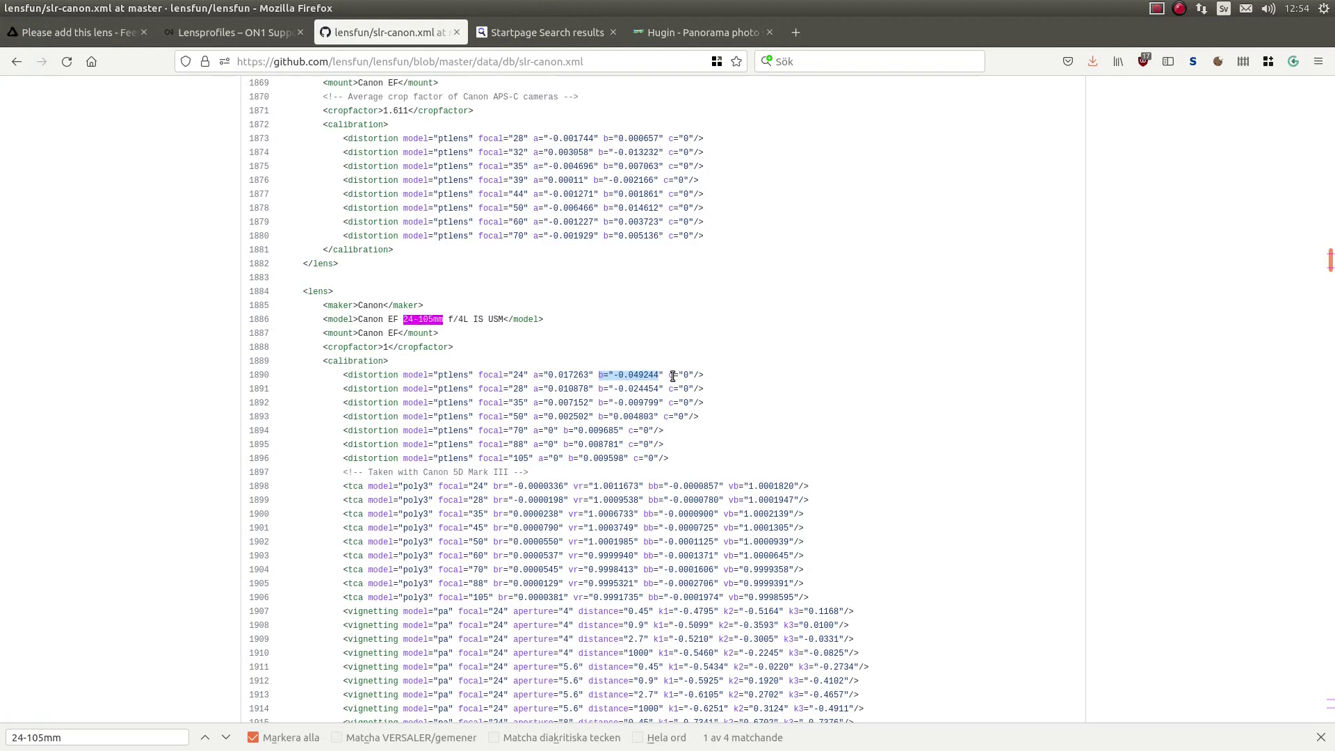
drag(669, 377, 711, 382)
scroll(473, 369, up, 4)
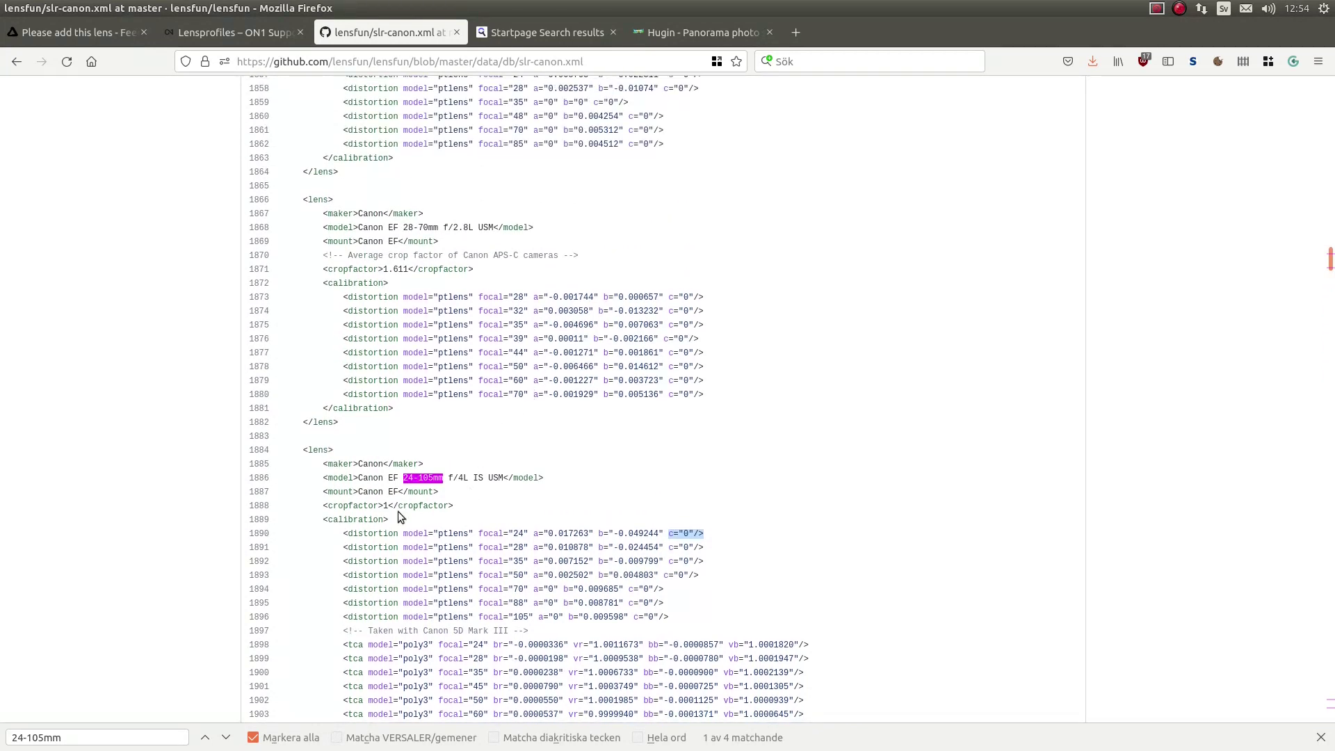
scroll(398, 542, down, 2)
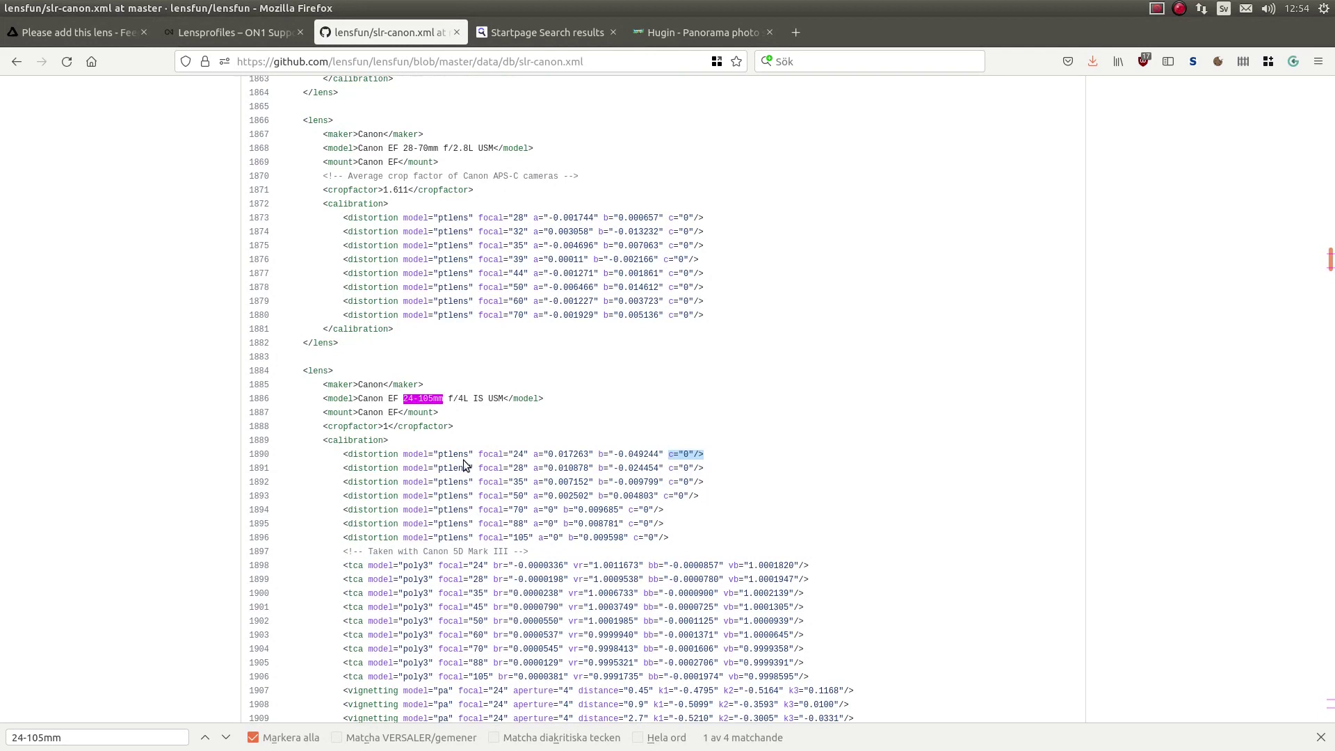
drag(513, 456, 529, 507)
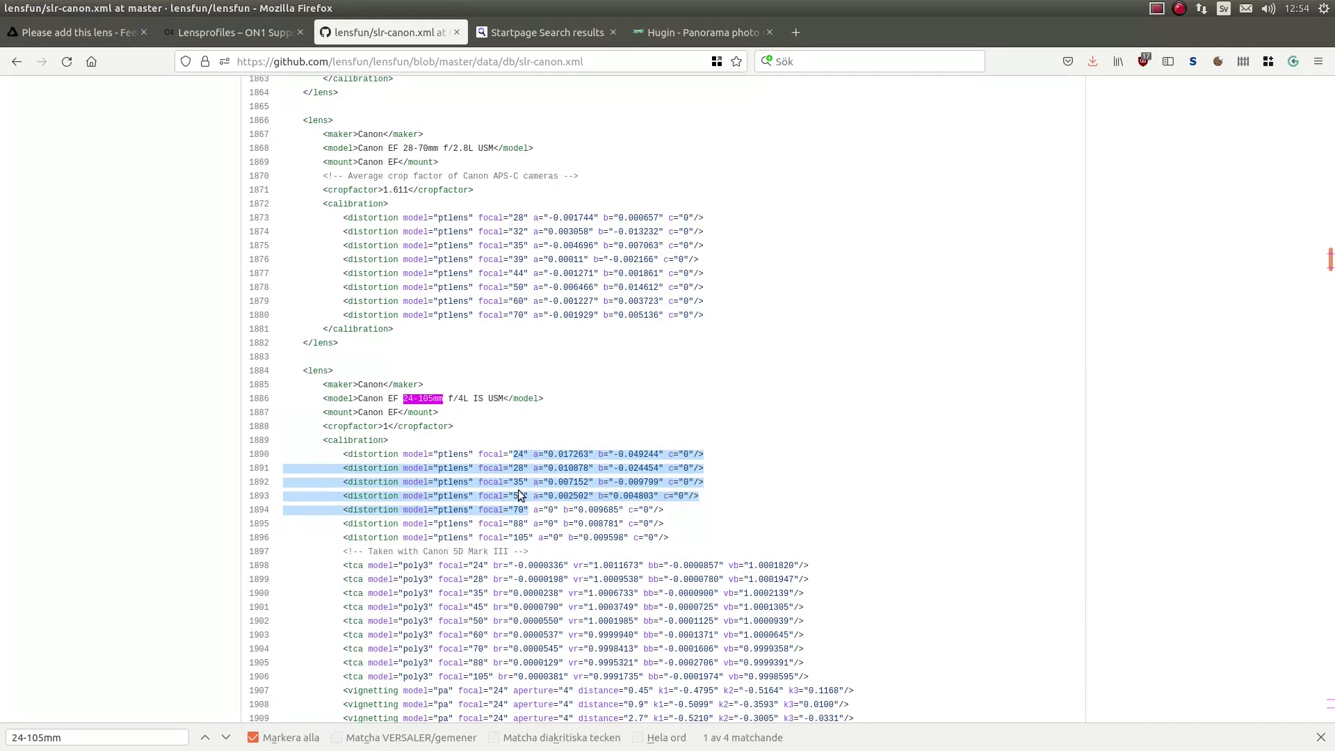
click(507, 463)
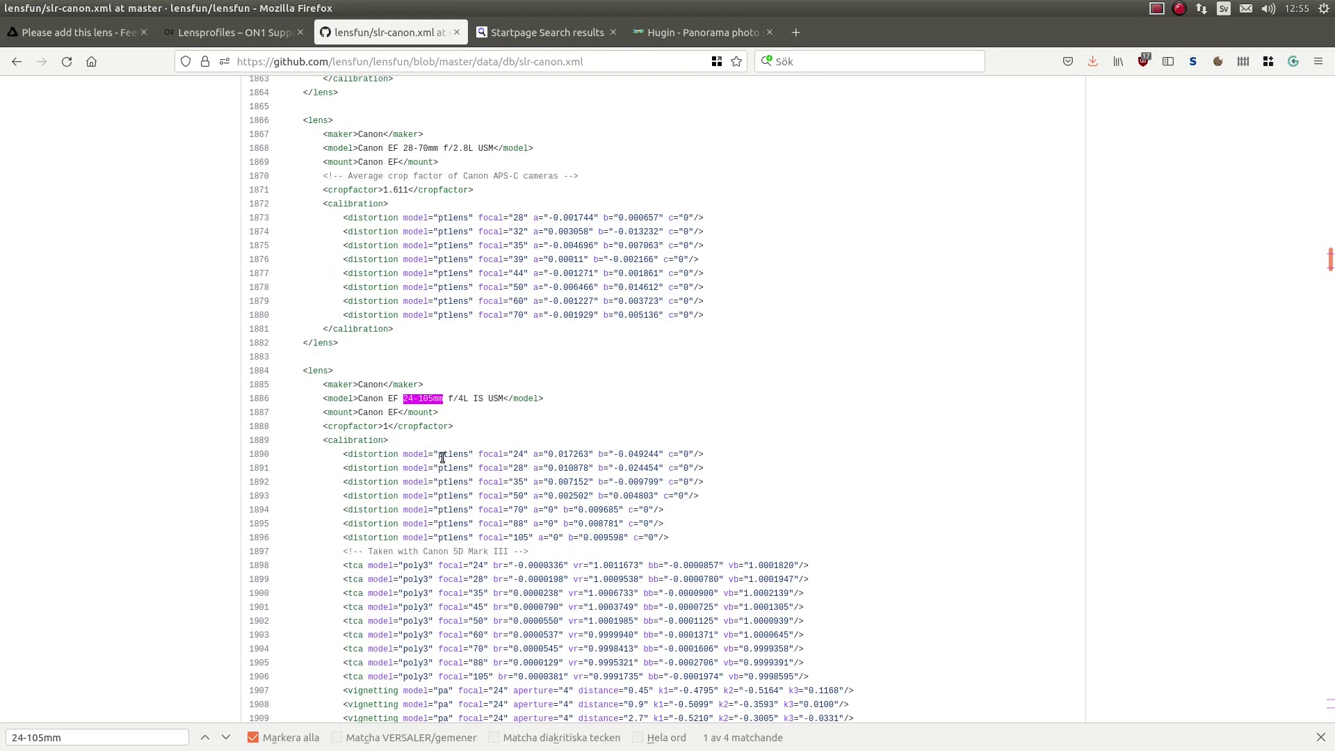
drag(369, 455, 283, 455)
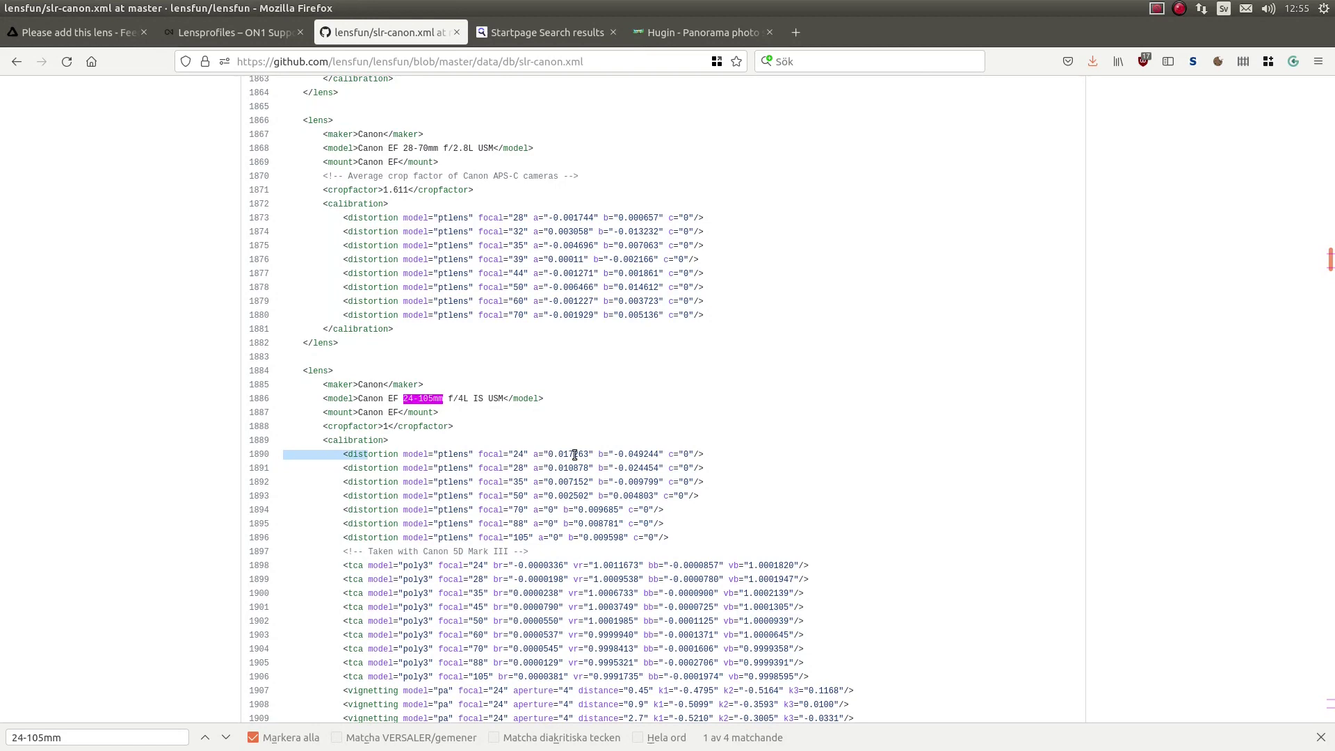
click(385, 417)
scroll(452, 431, up, 5)
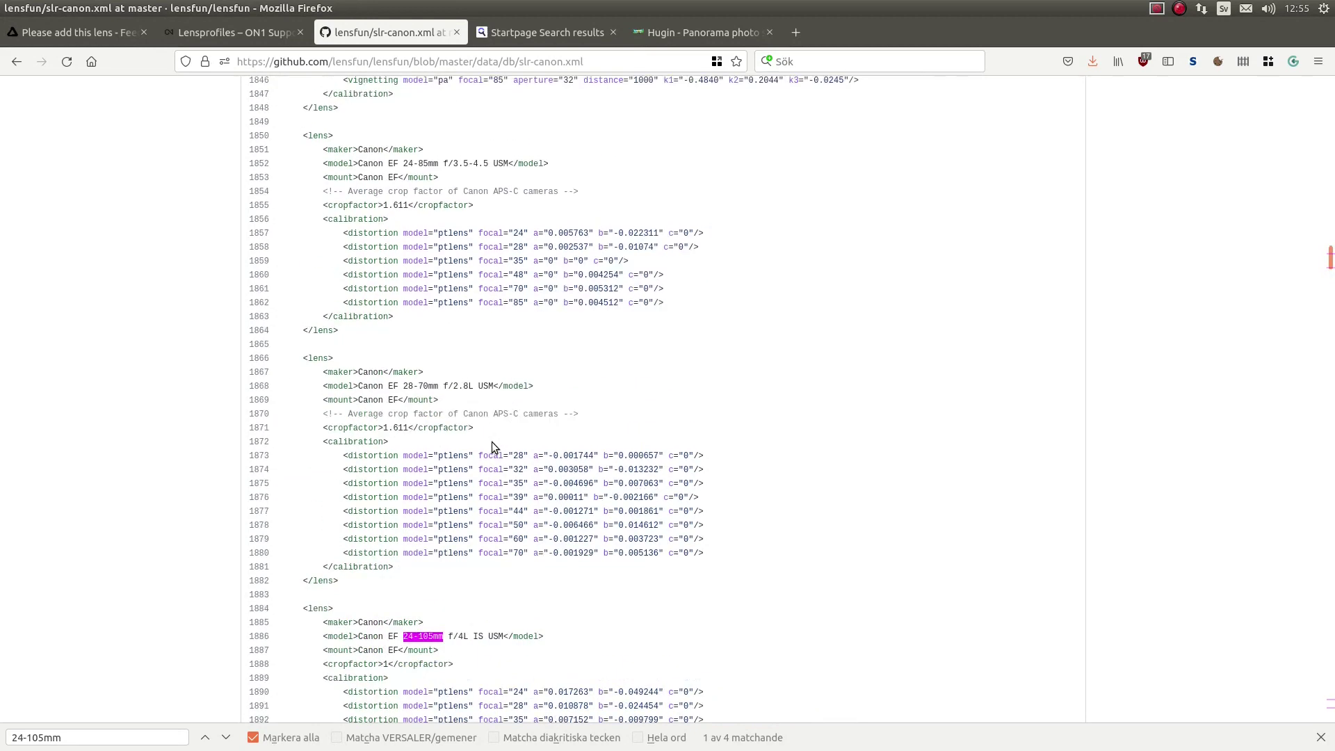